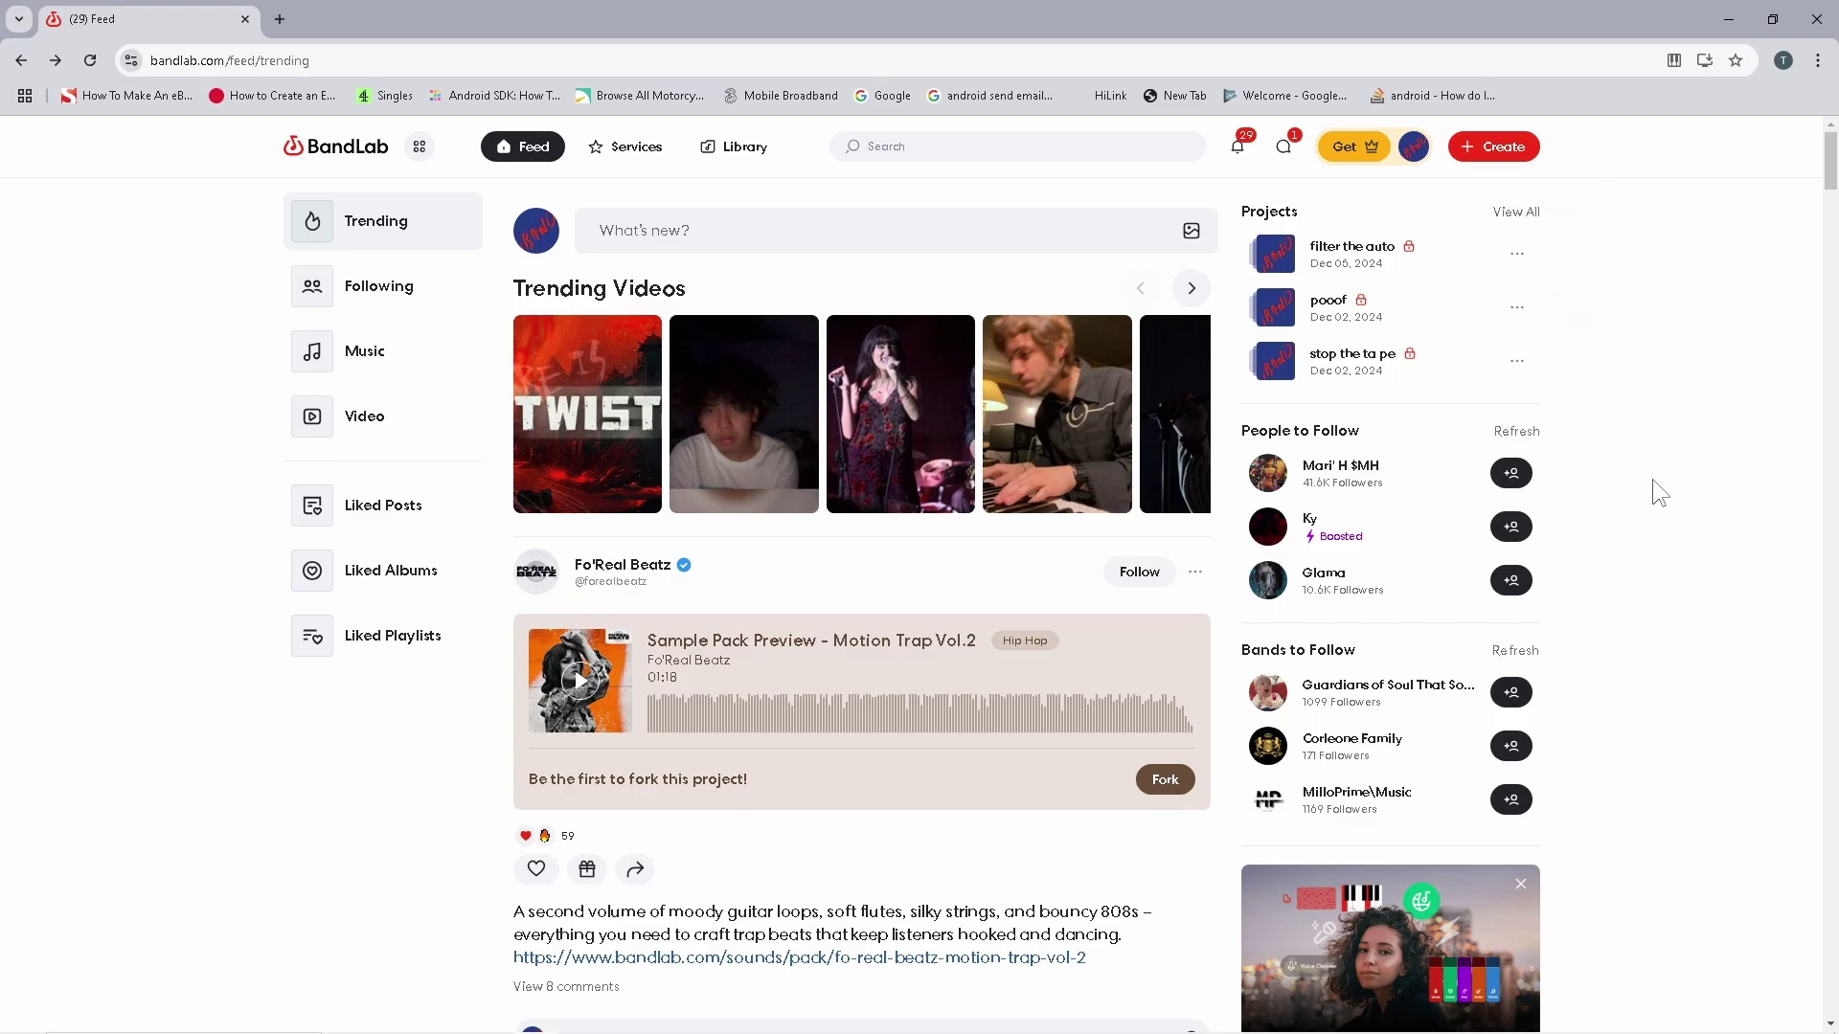
Create a new project with a Drum Machine track, starting from the Empty beat starter
click(1523, 144)
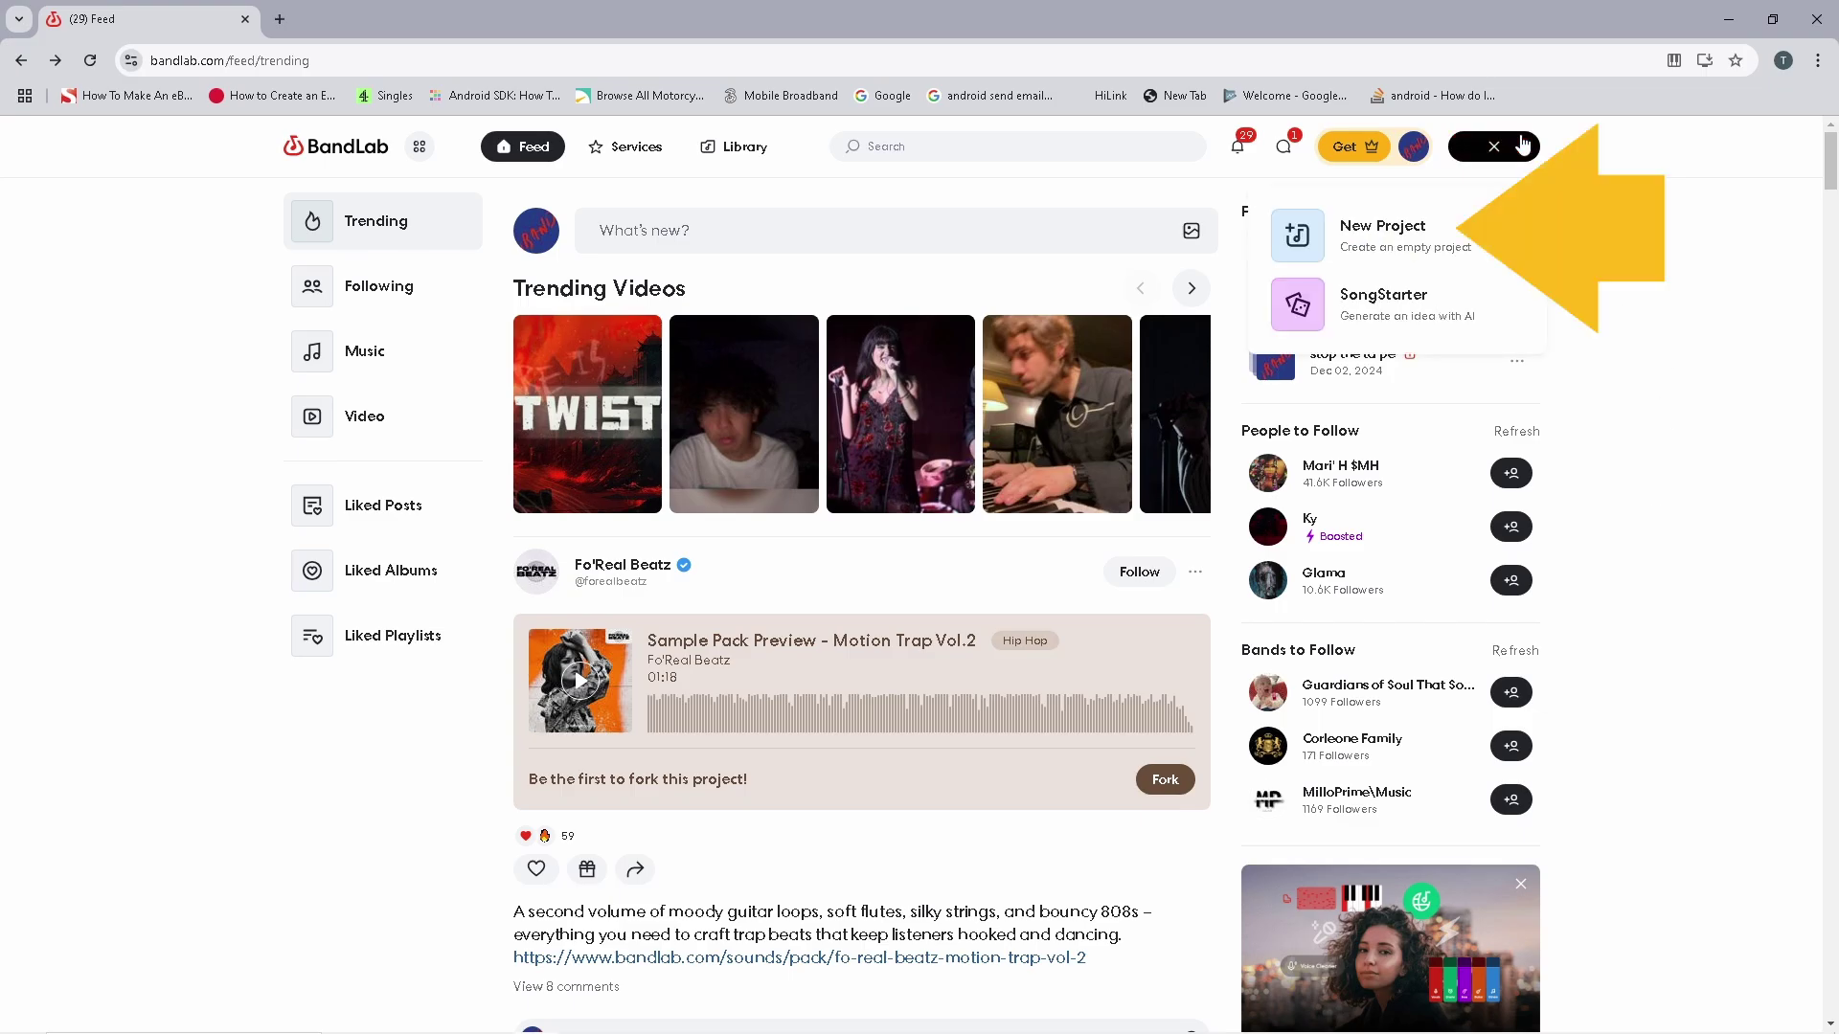
click(1410, 230)
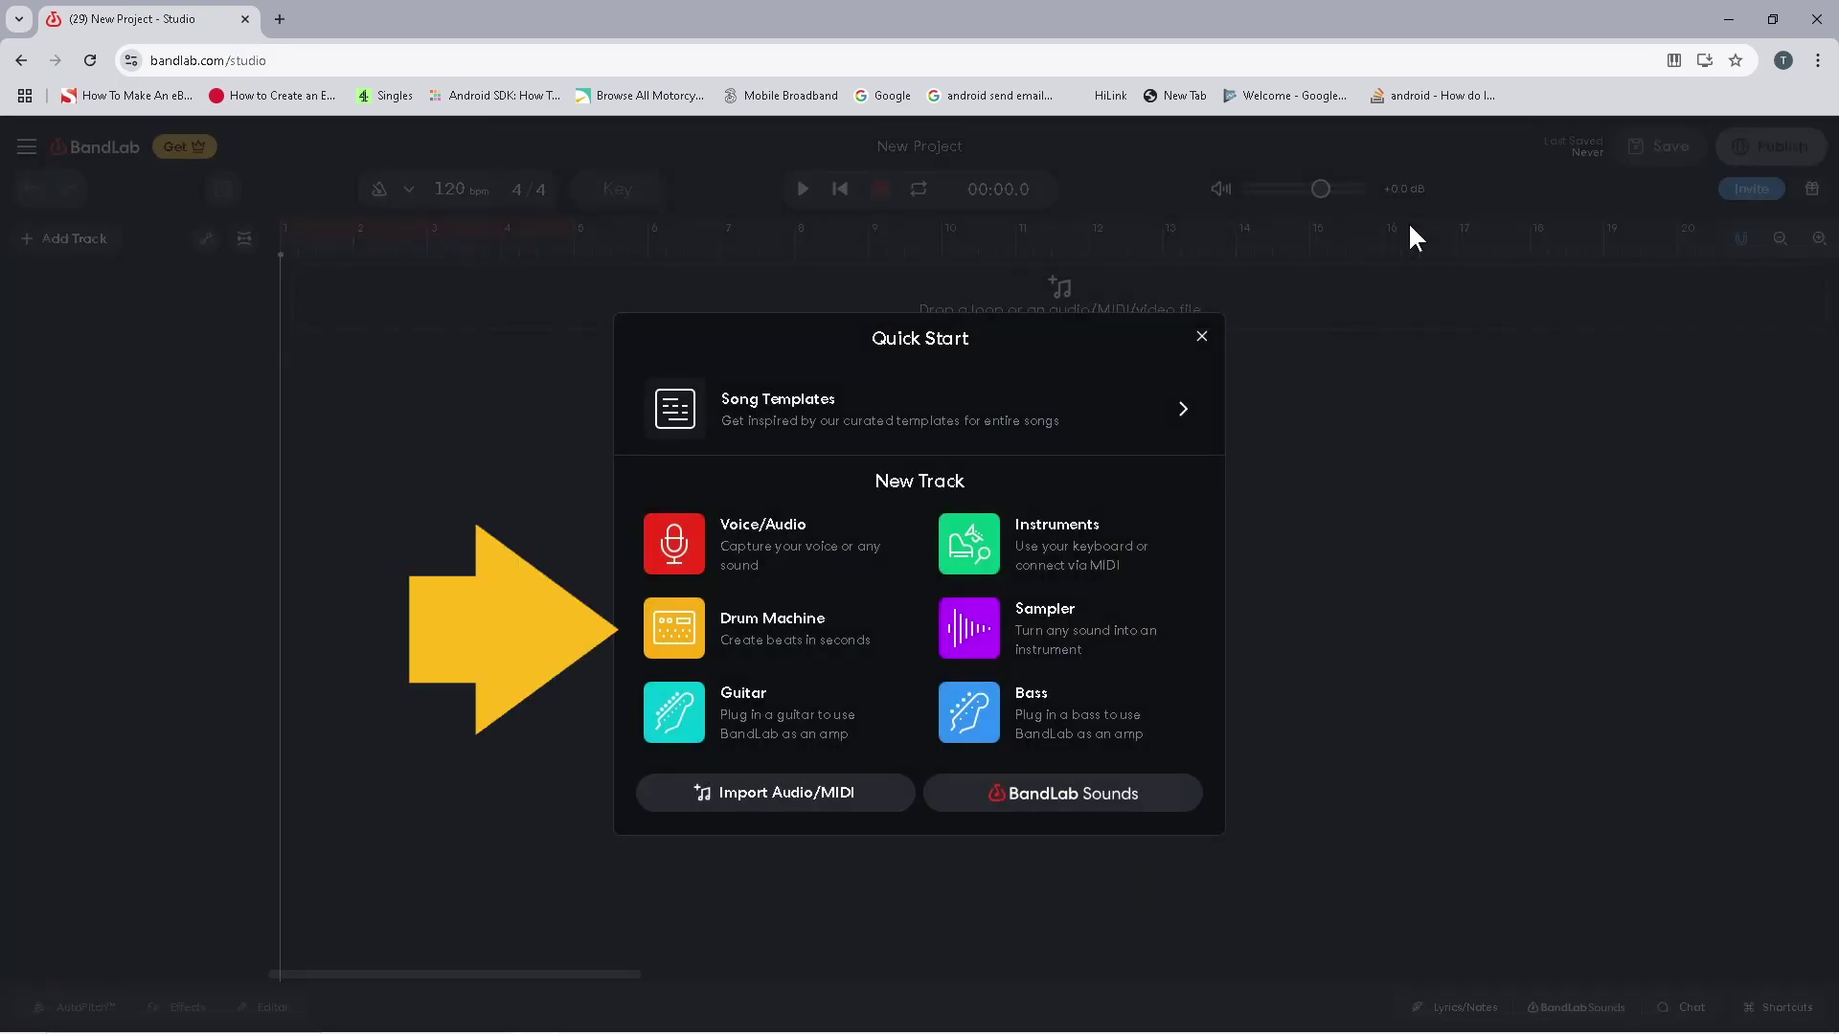
click(679, 624)
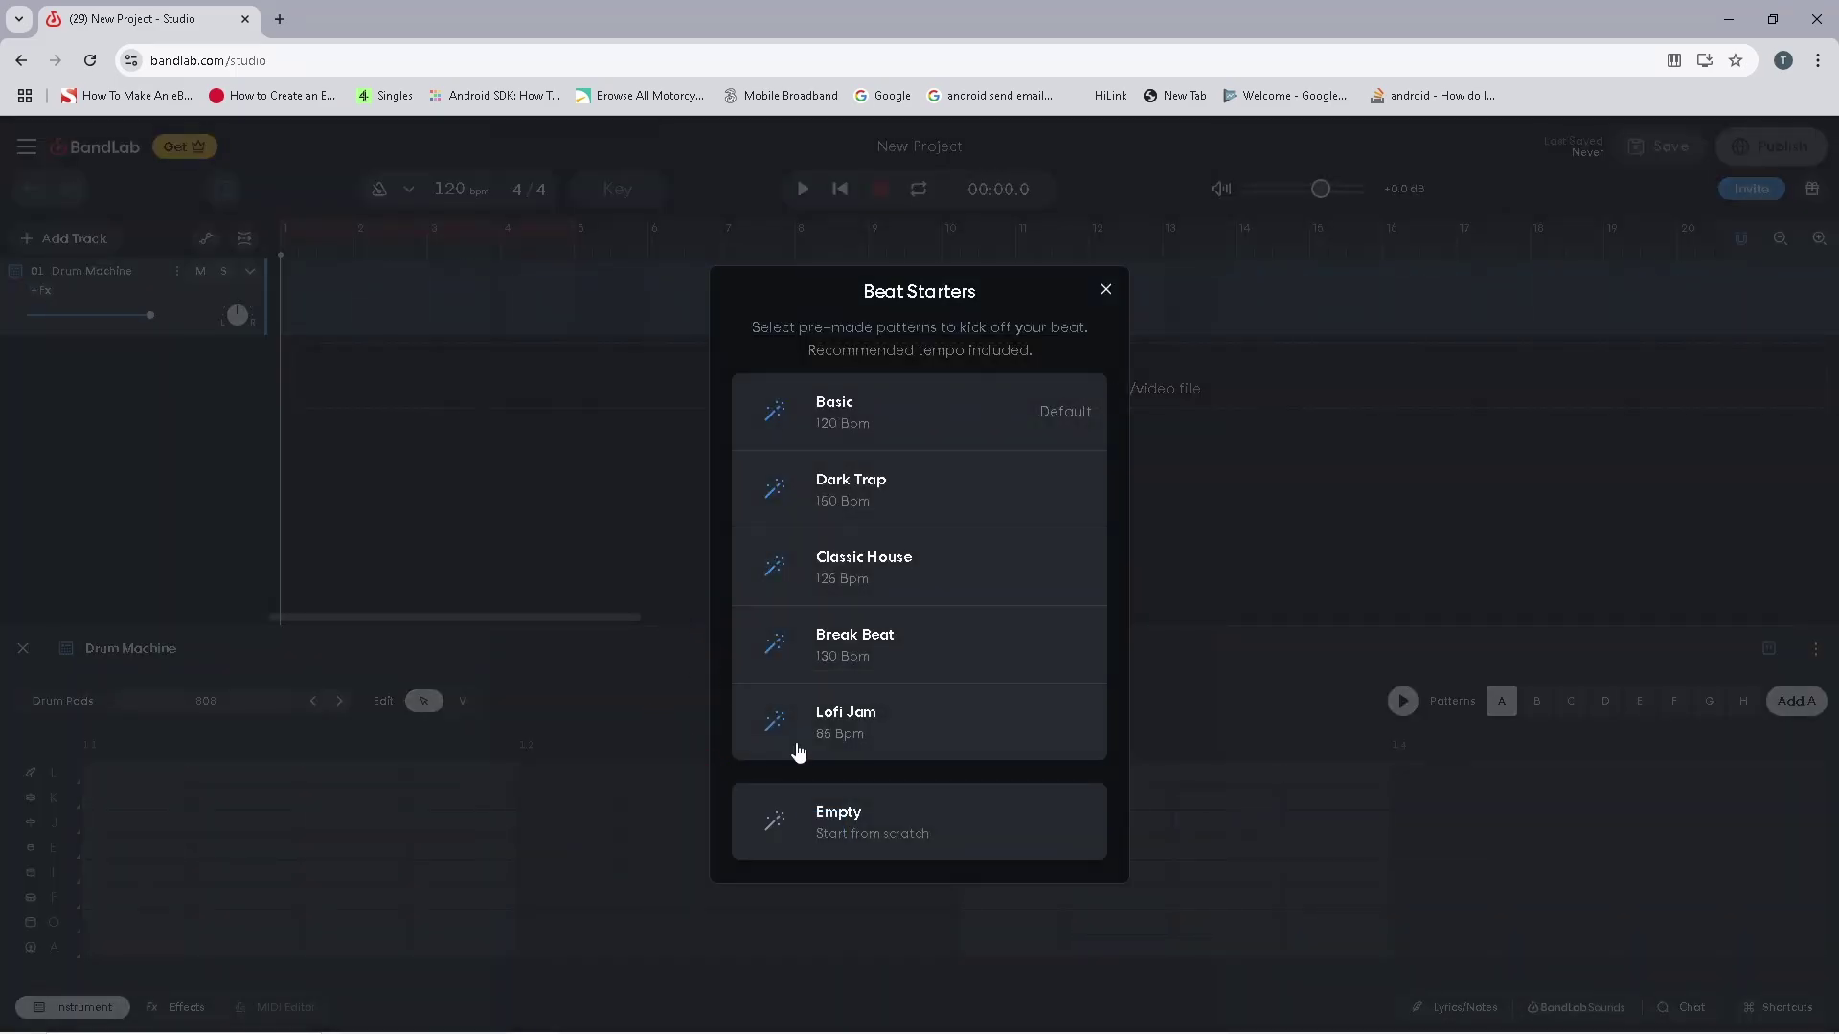
click(843, 819)
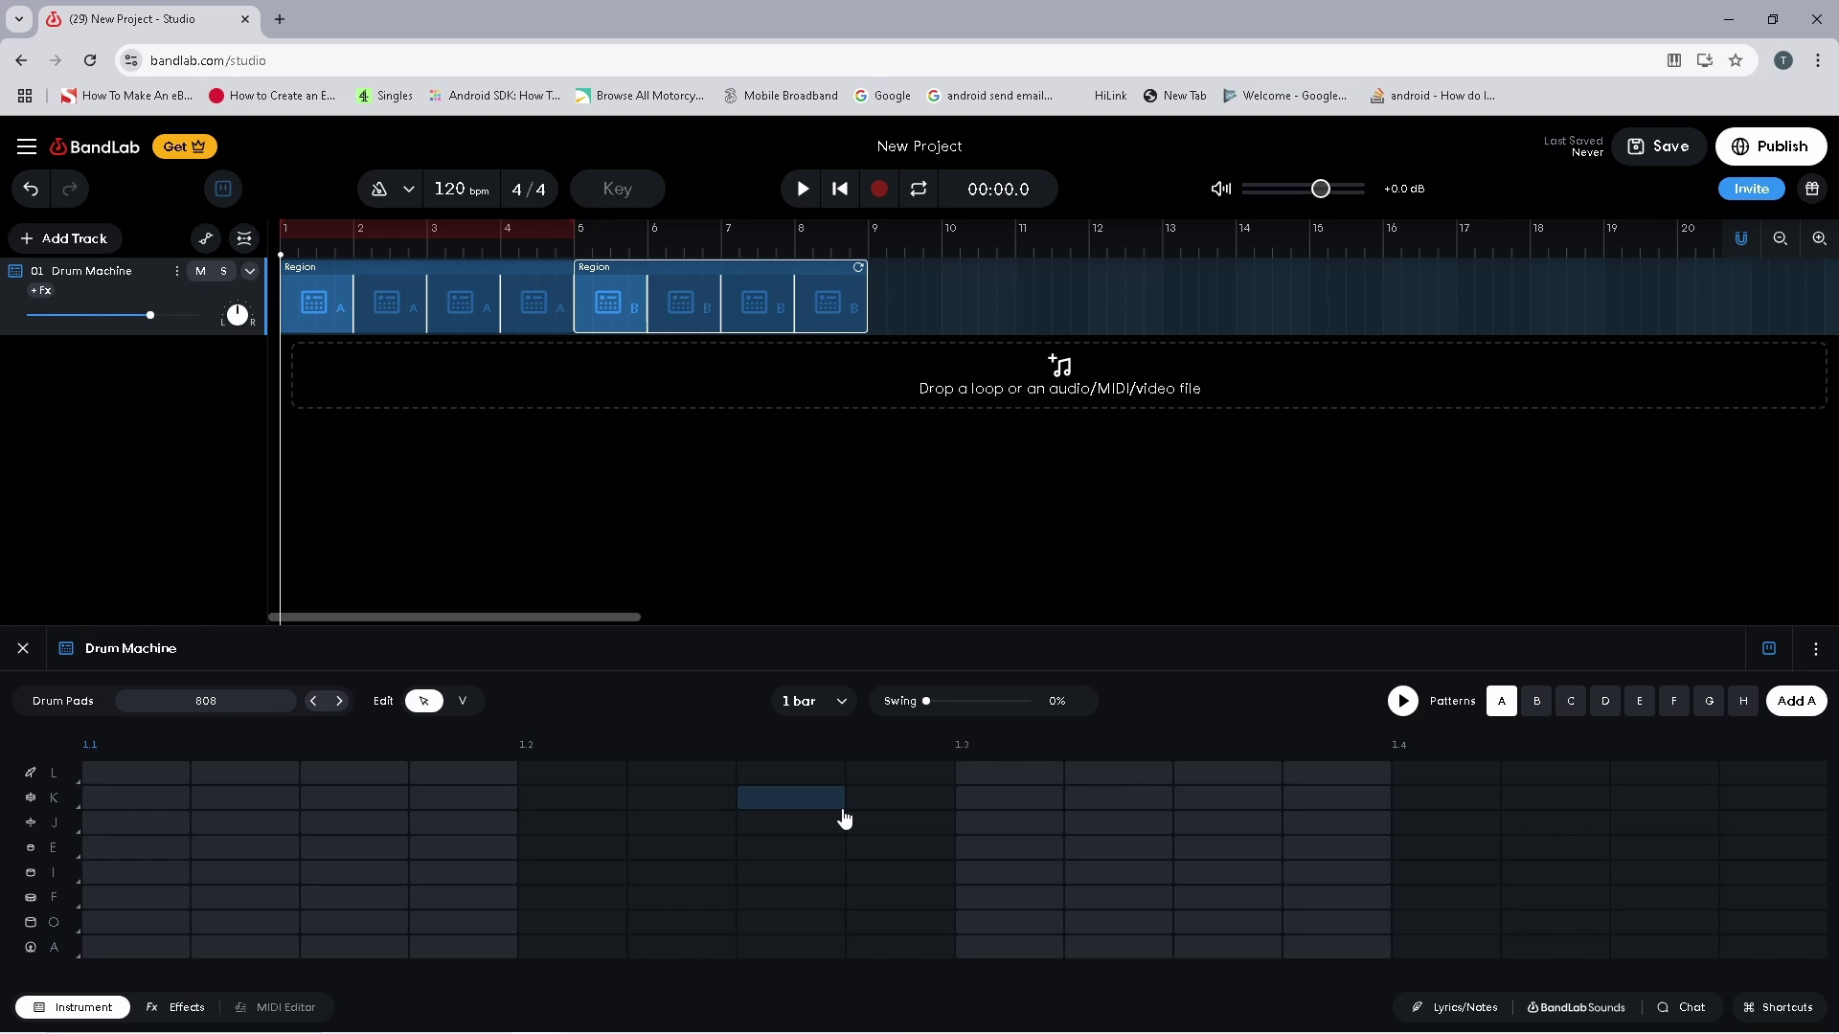
Place hits in drum row A on beats 1.1, 1.2, 1.3 and 1.4 of pattern A and preview the pattern
click(148, 949)
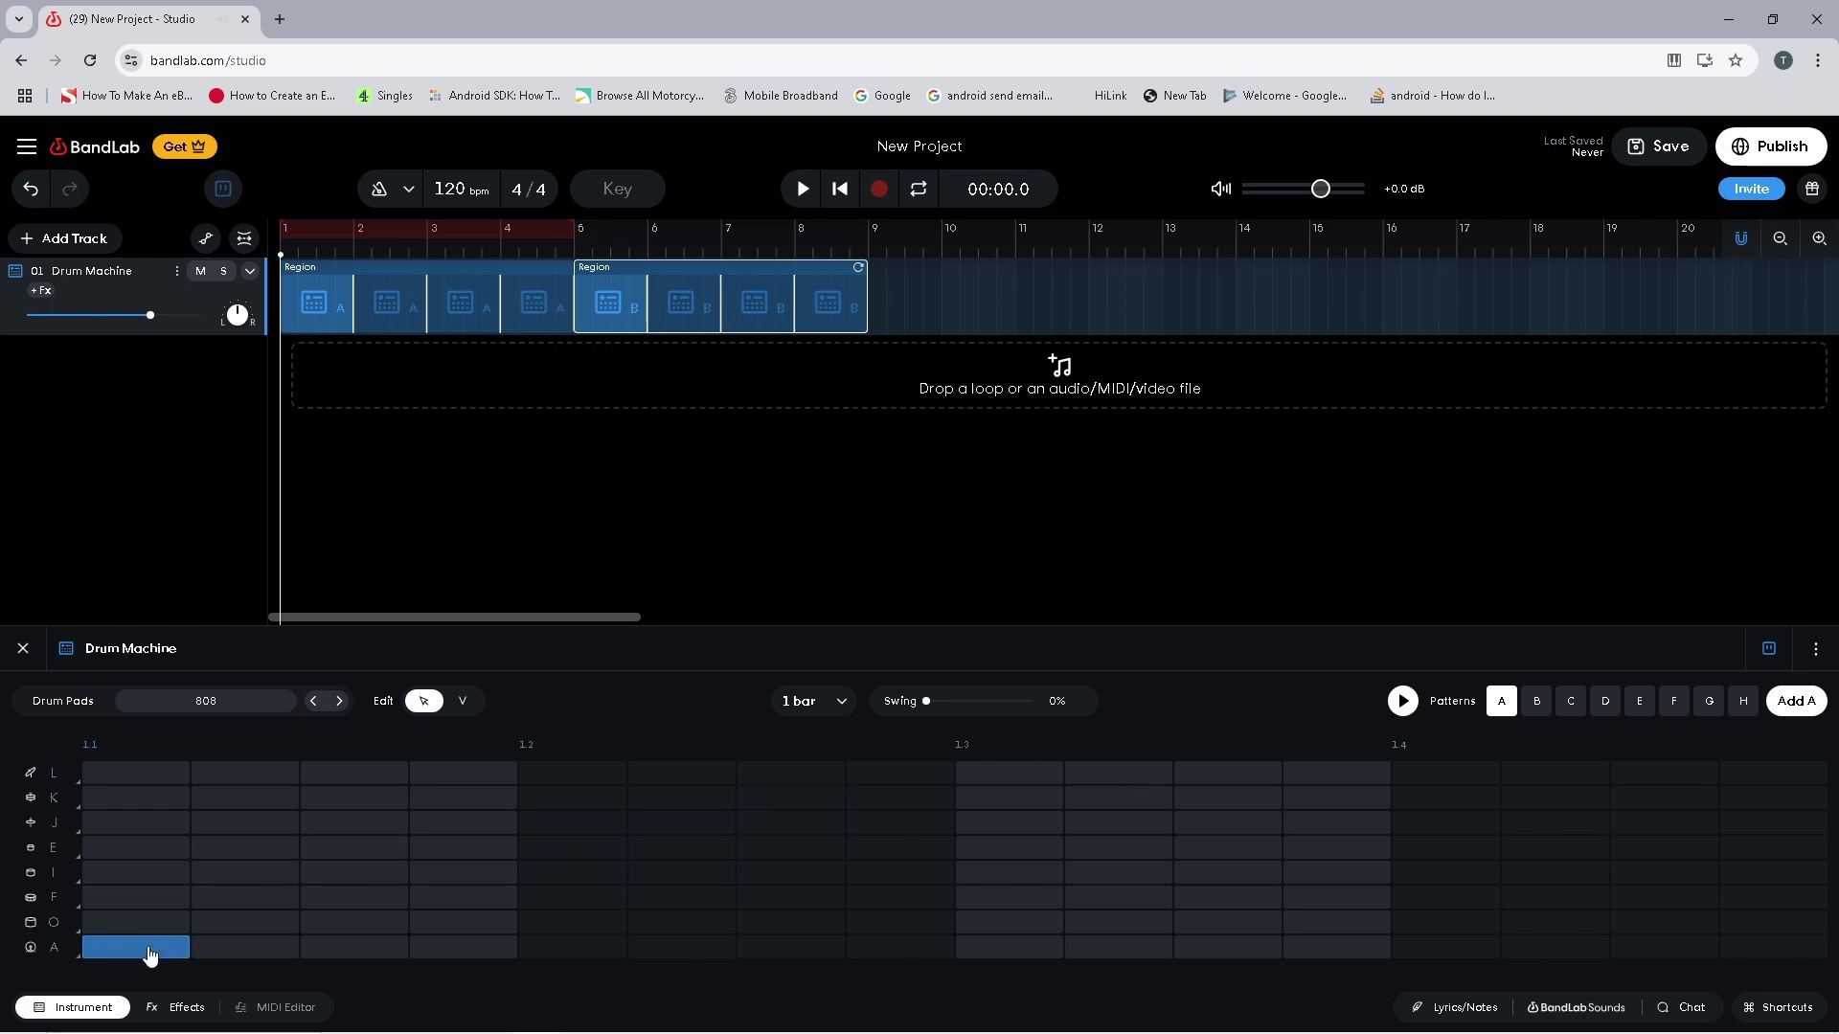
click(550, 950)
click(1018, 958)
click(1448, 958)
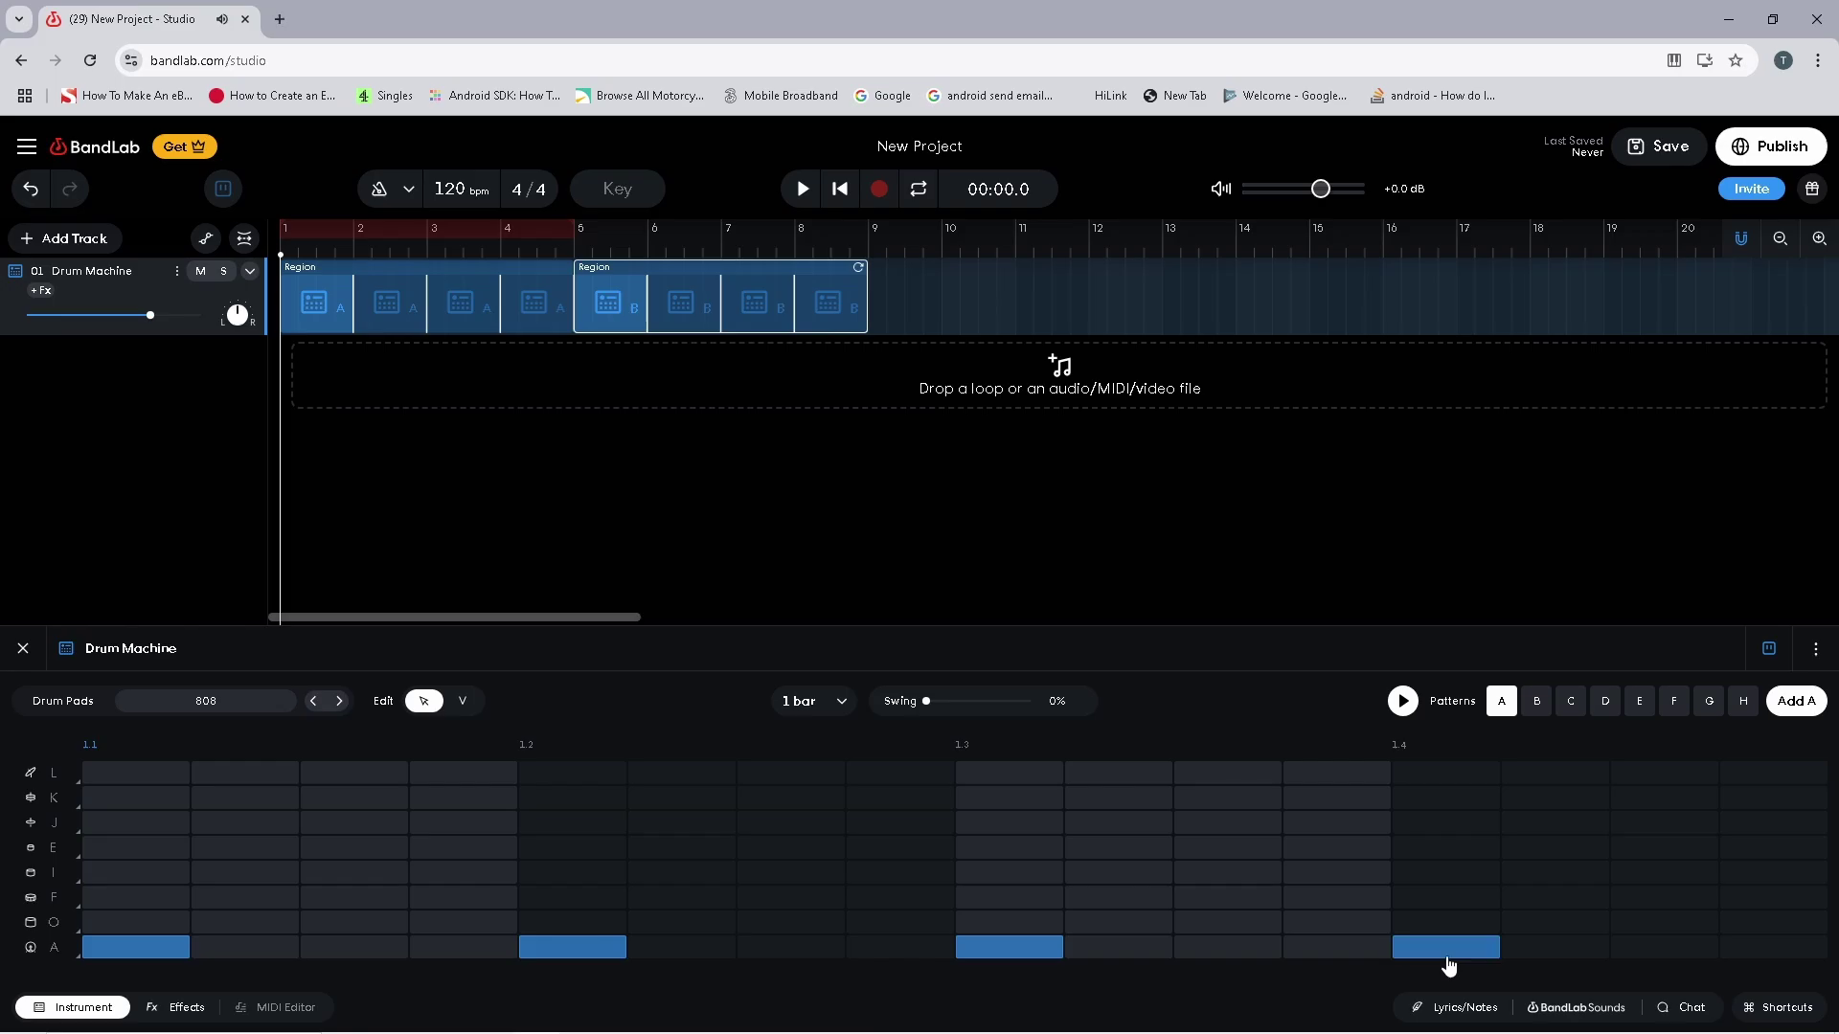
click(1401, 703)
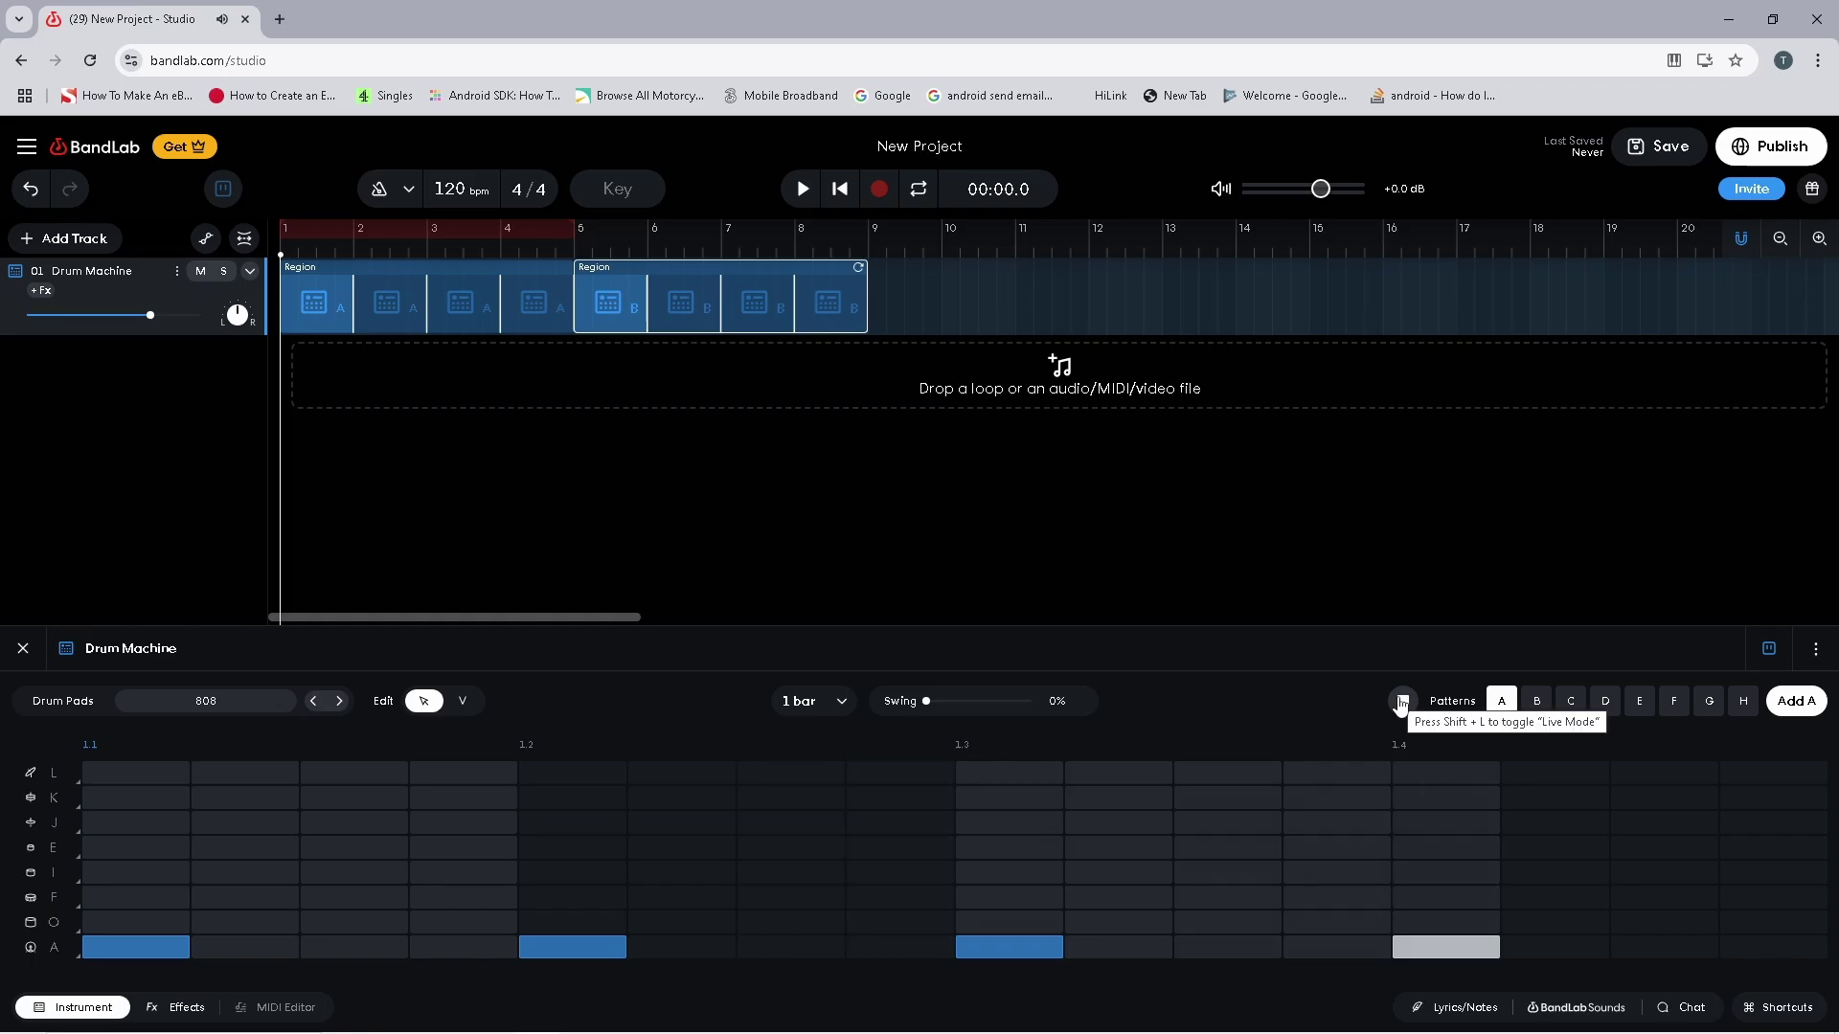
click(1400, 704)
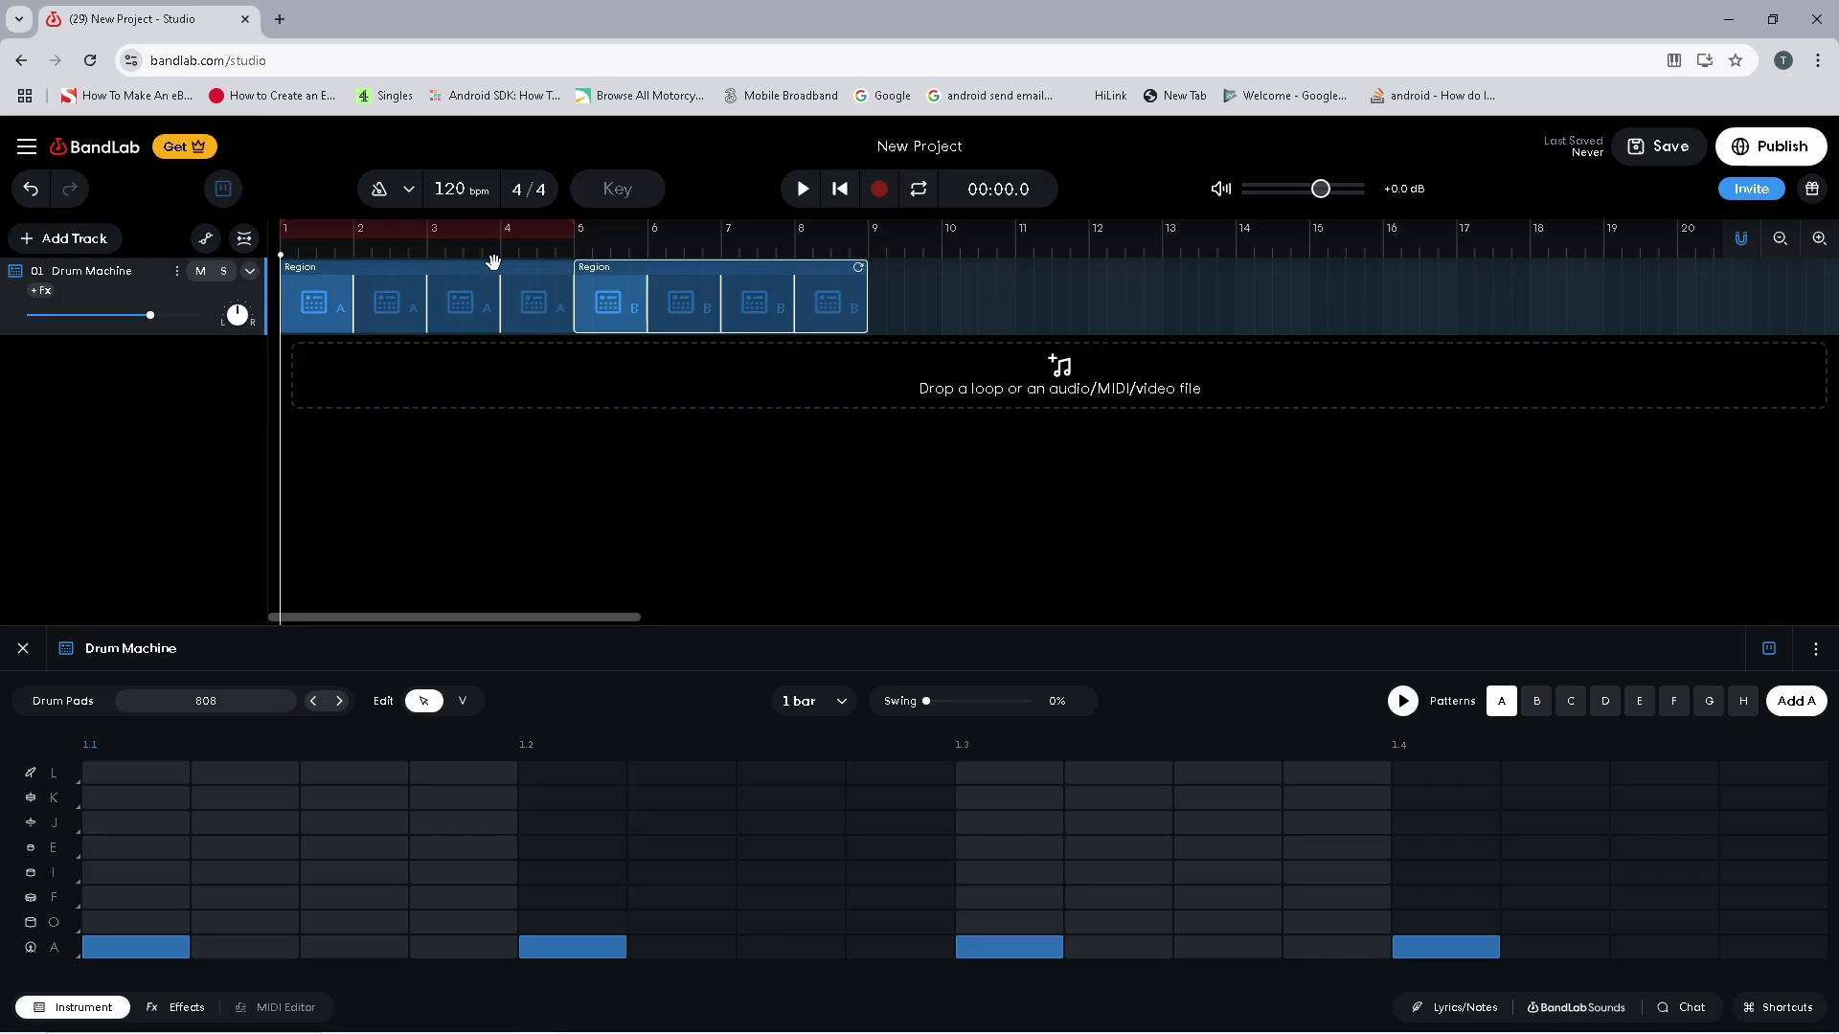
Turn on the metronome and play the arrangement from the start for a couple of bars
click(381, 189)
click(803, 190)
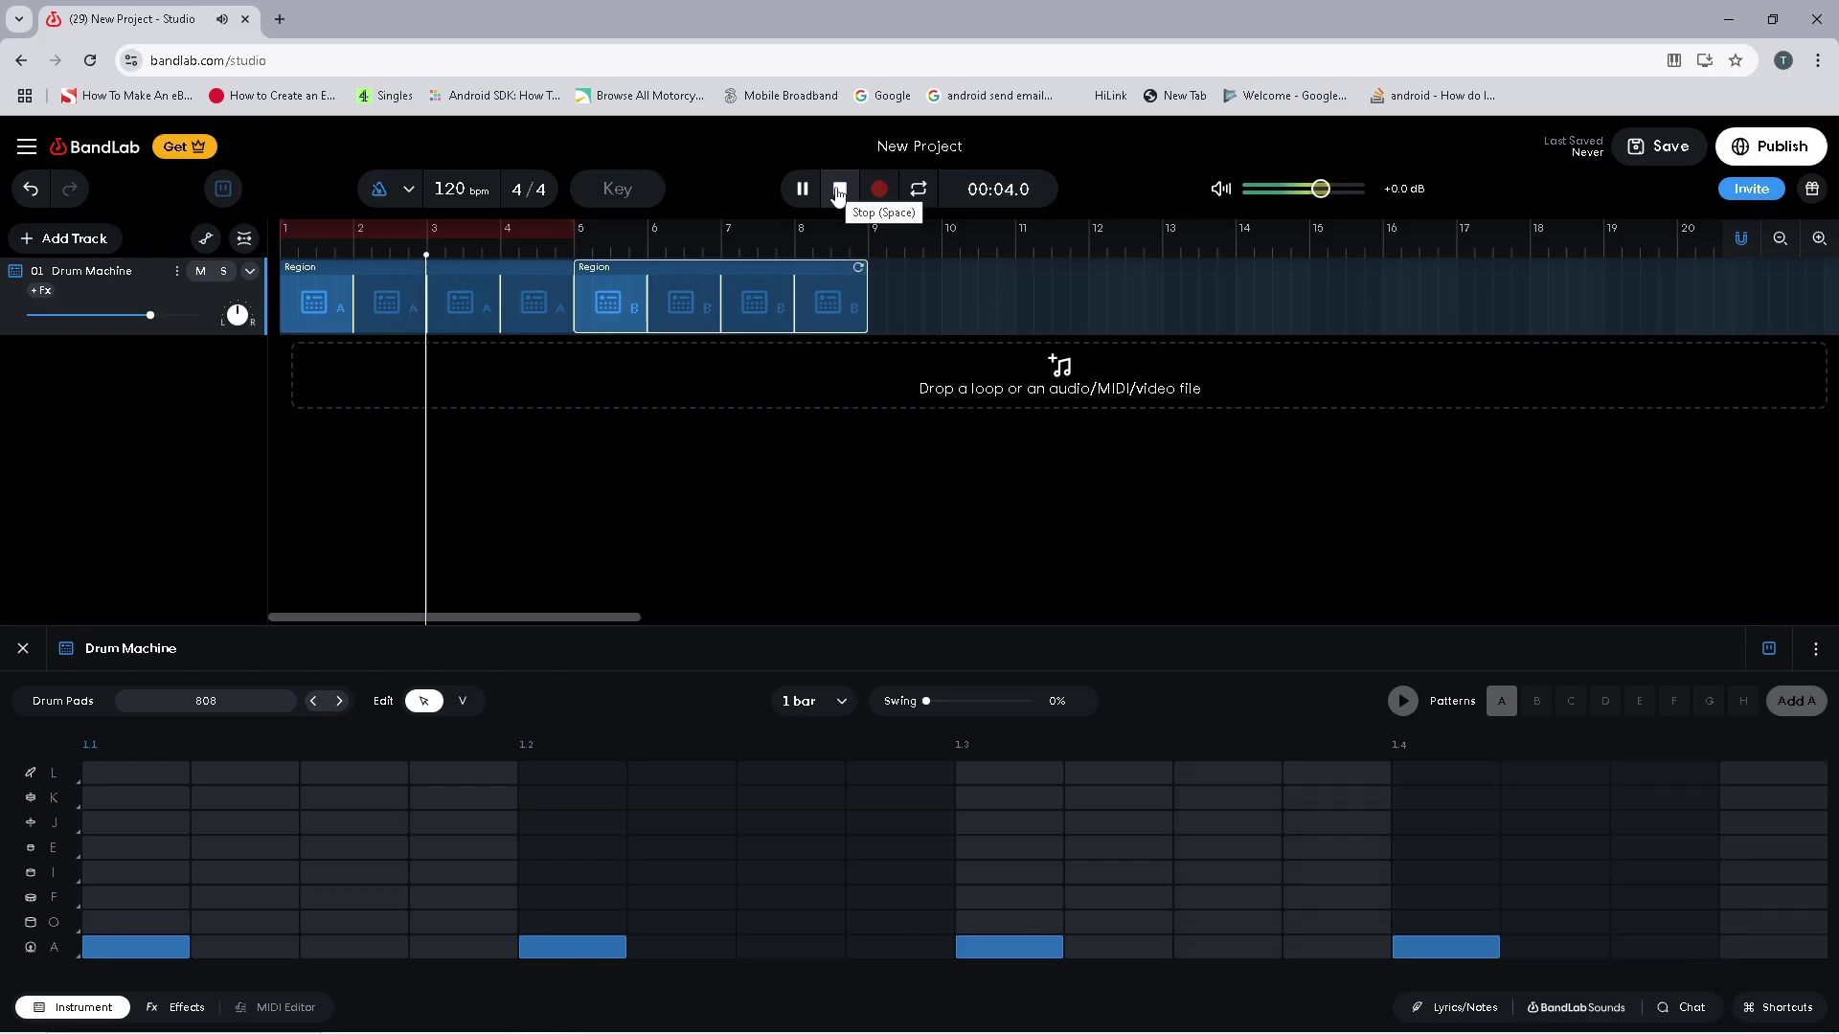
click(839, 189)
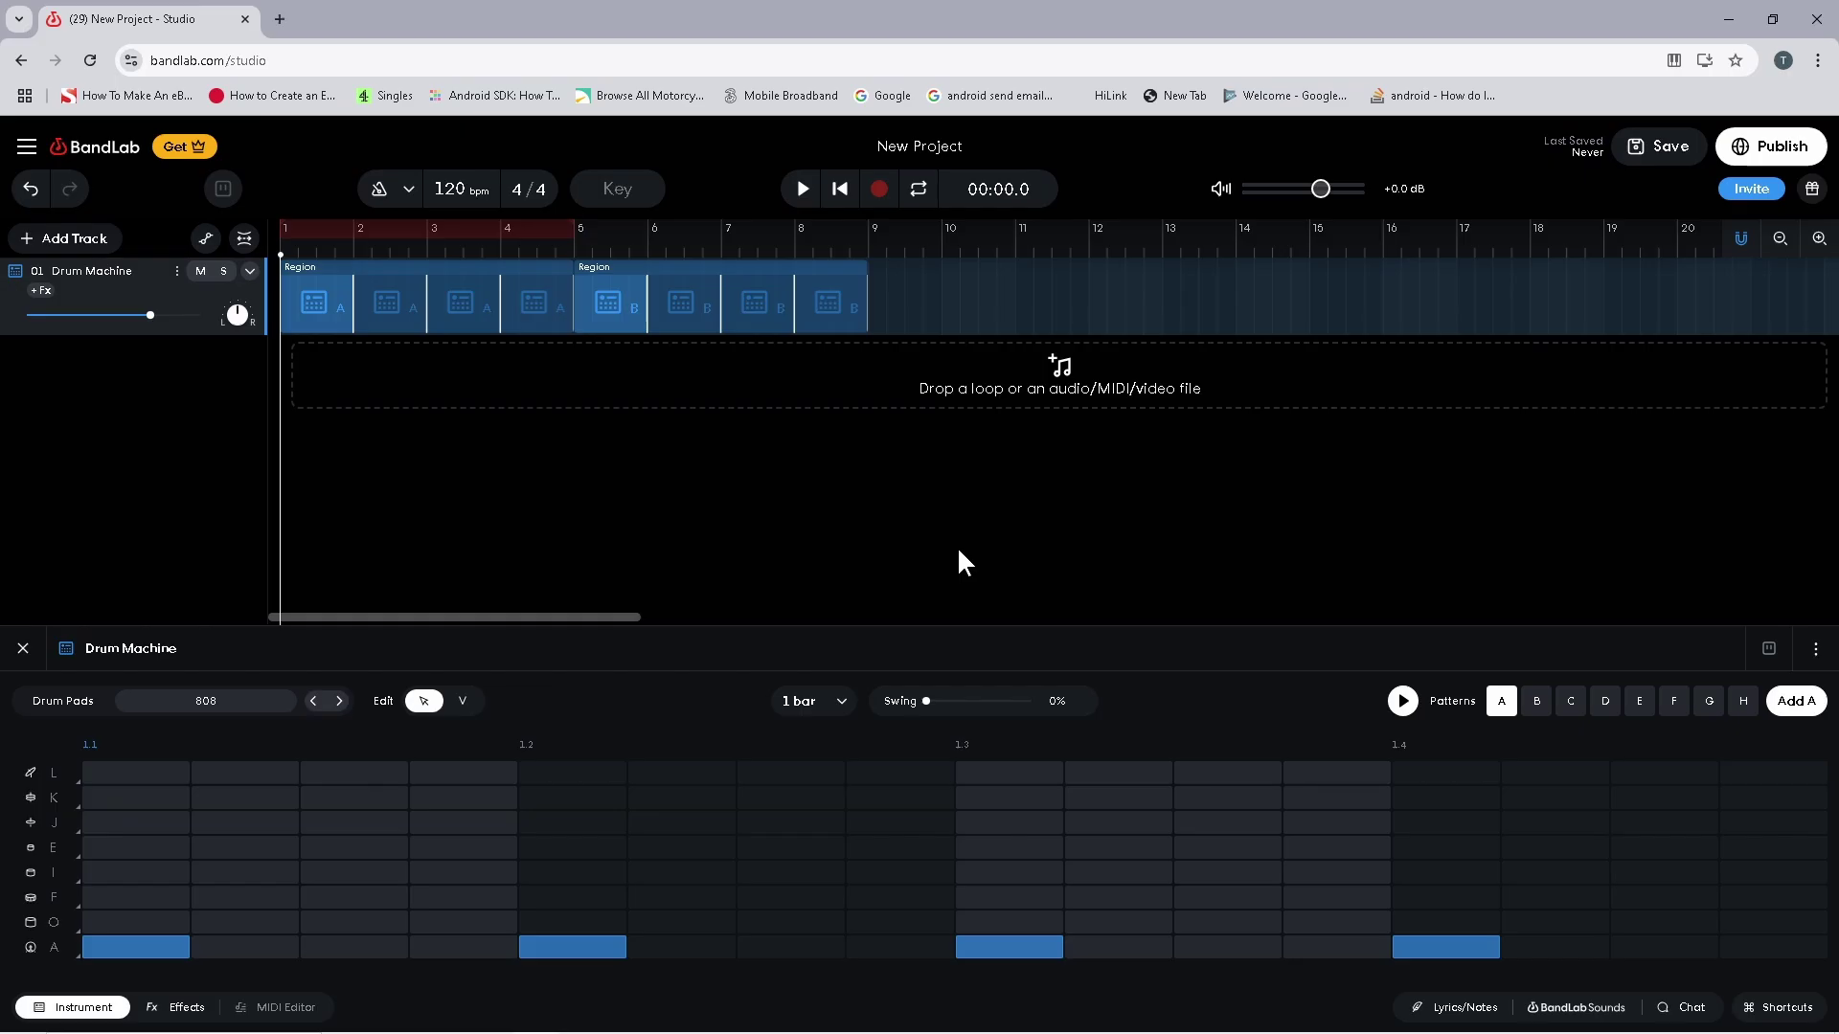
Add hits in drum row F on beats 1.2 and 1.4 of pattern A and preview the pattern
click(529, 898)
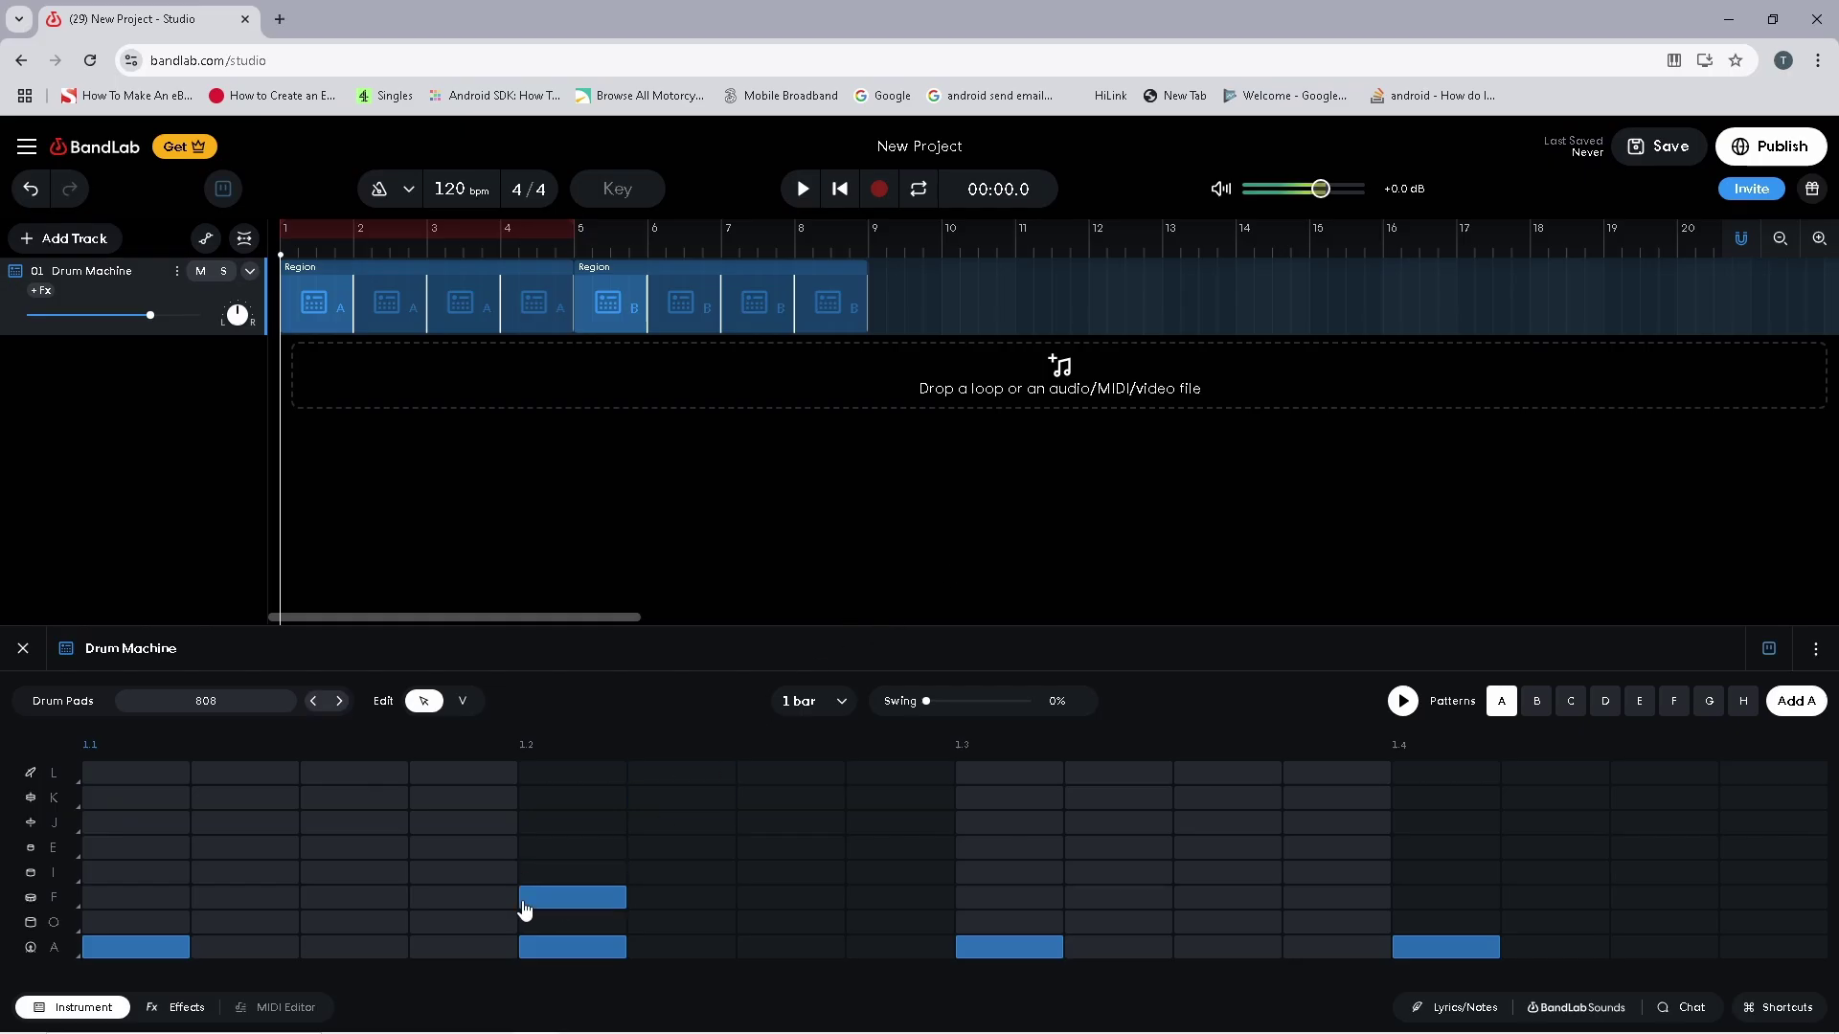
click(1416, 901)
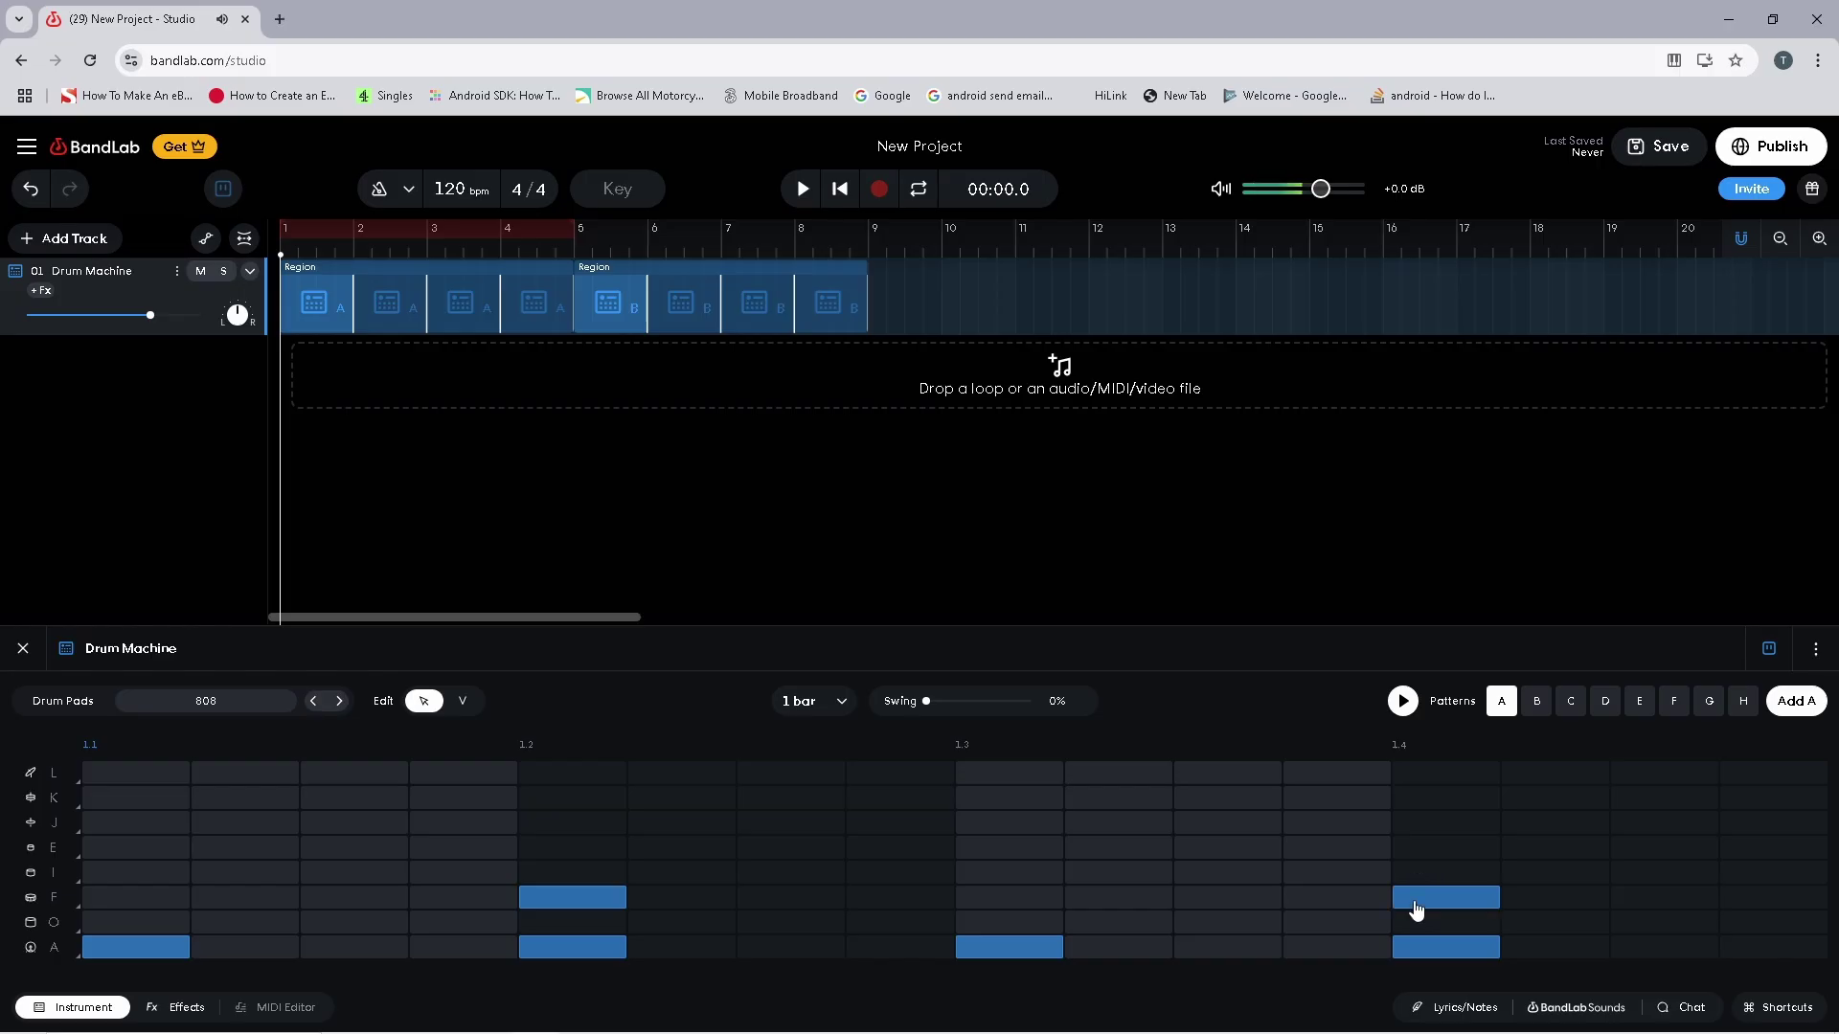
click(1403, 703)
click(1403, 703)
Add hits in drum row J on all four beats of pattern A and preview the pattern
click(176, 826)
click(551, 825)
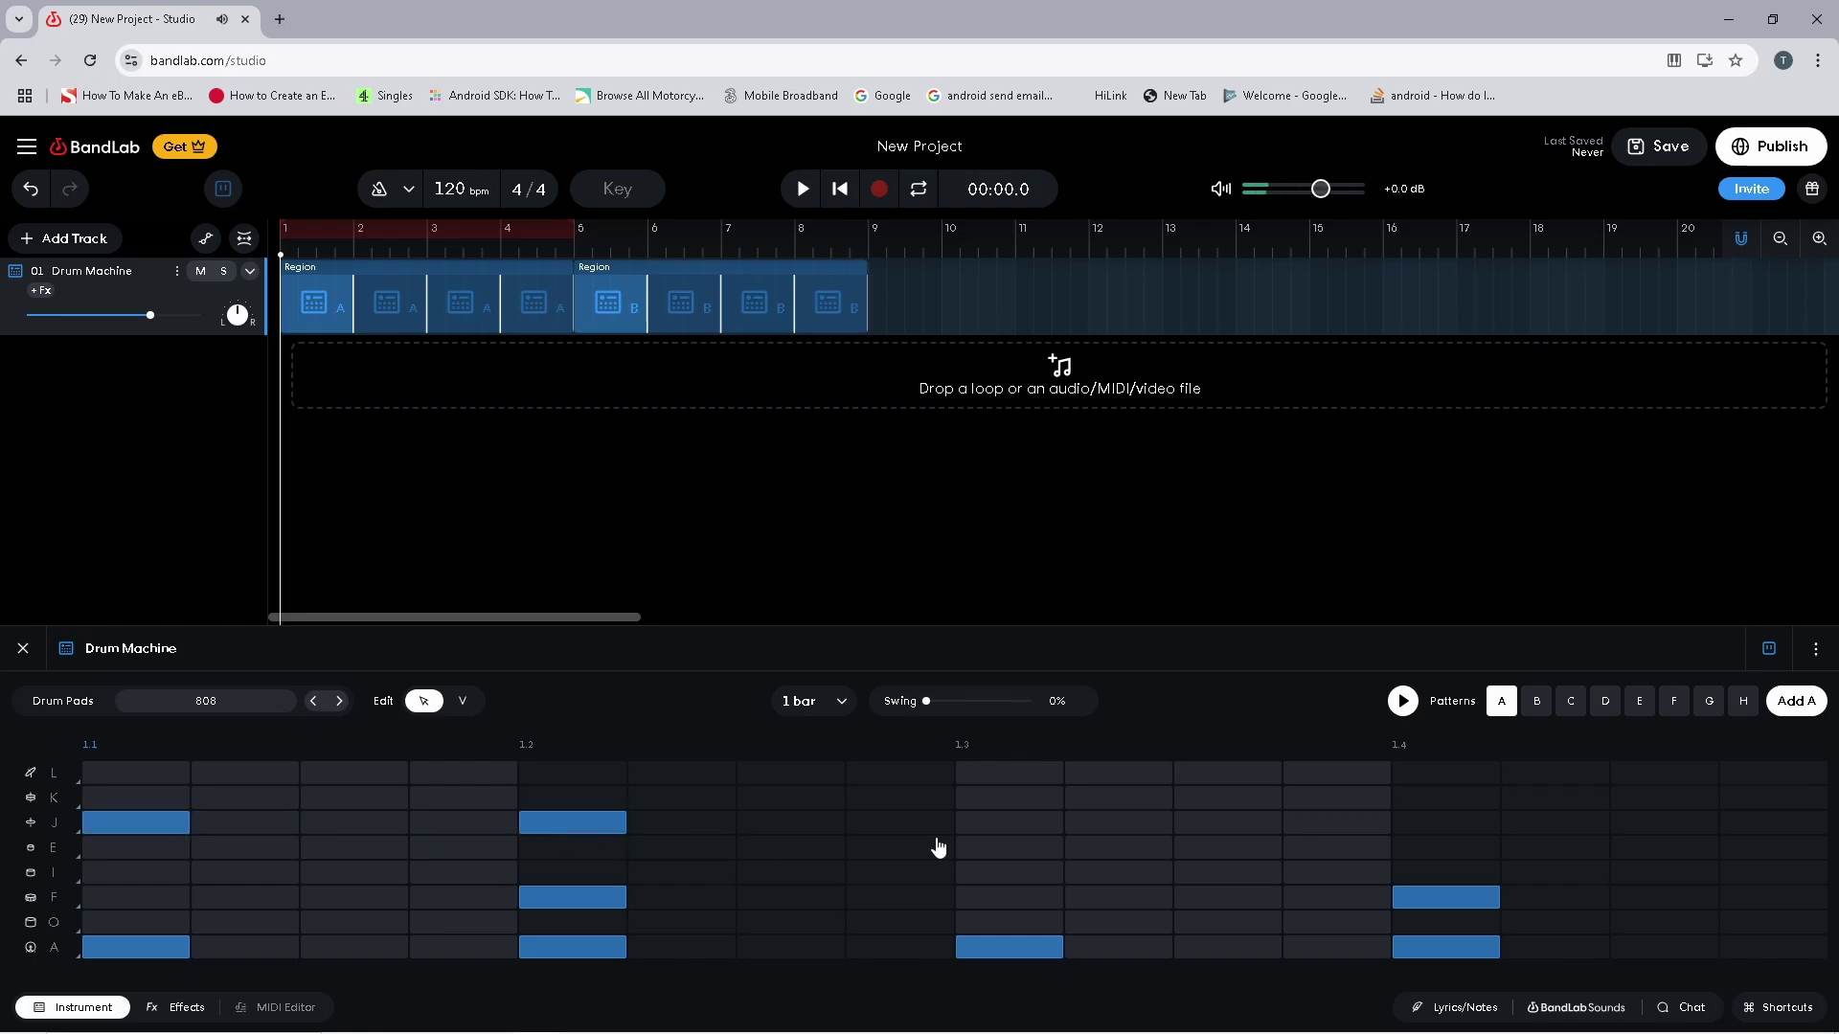
click(971, 827)
click(1401, 827)
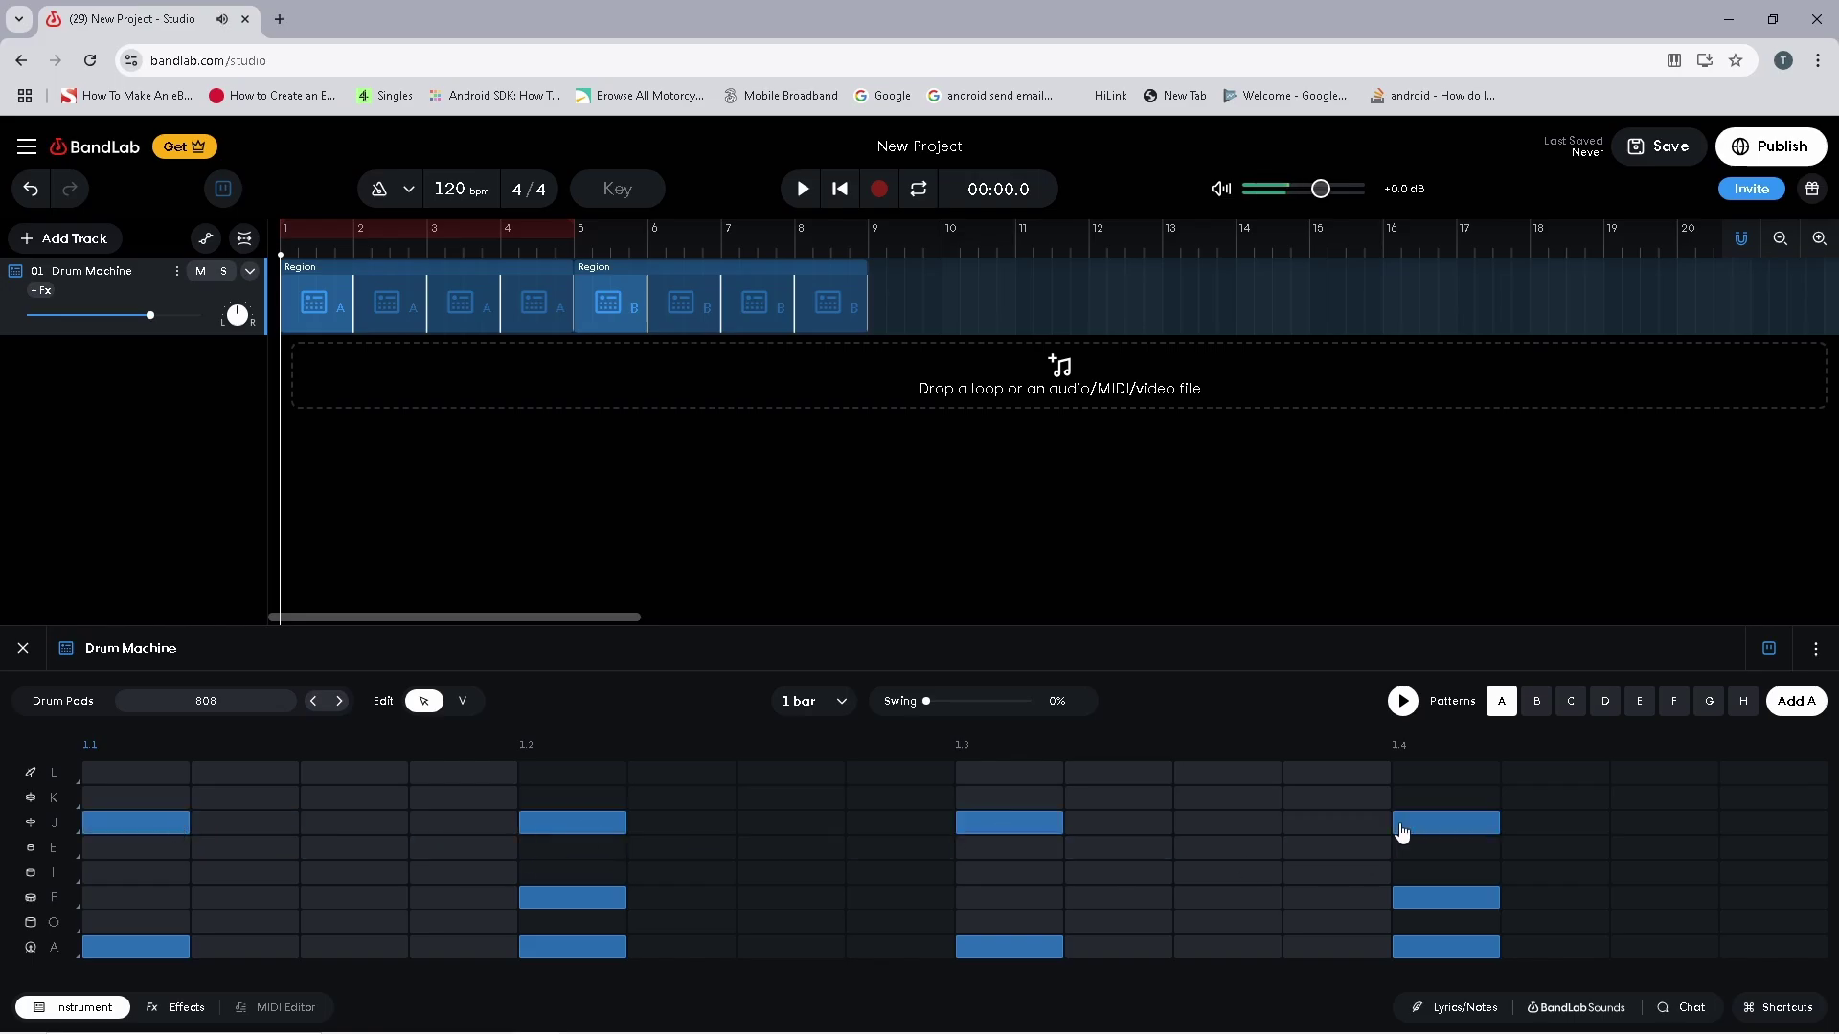
click(1403, 702)
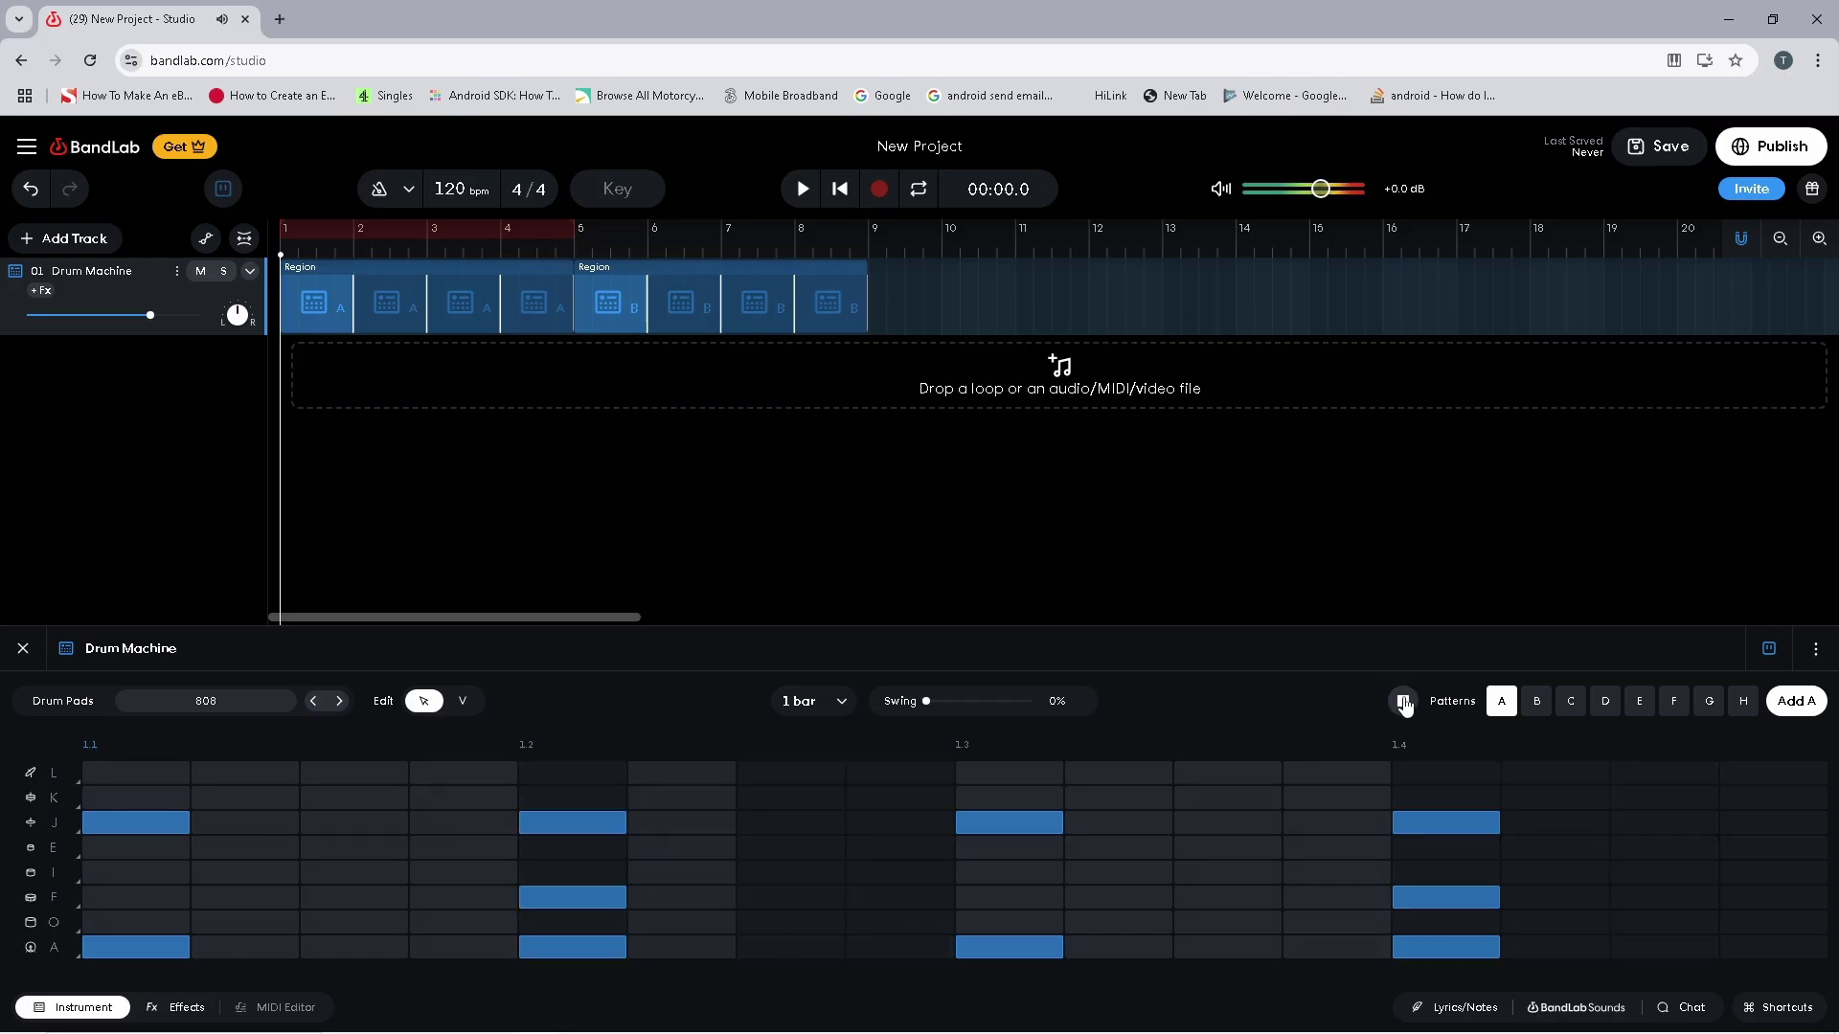
click(1404, 704)
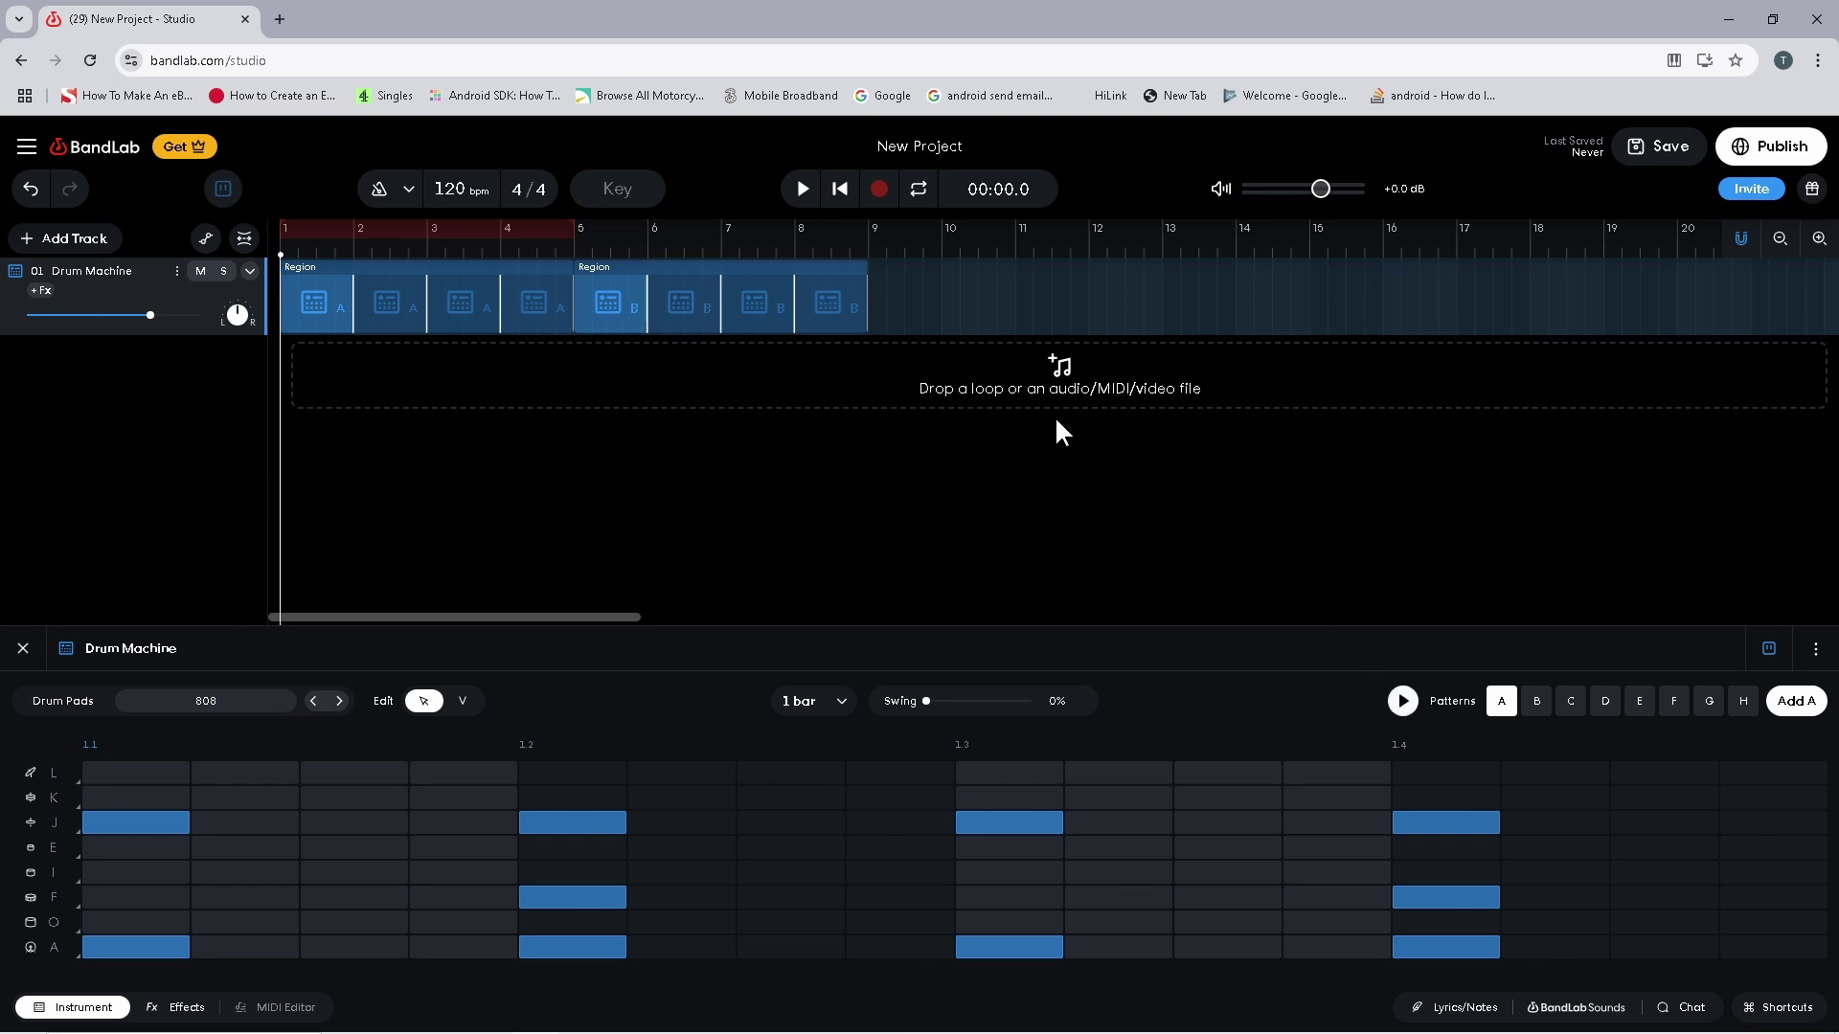
Delete the second drum region, which holds pattern B from bar 5 to bar 9
click(747, 309)
right_click(747, 308)
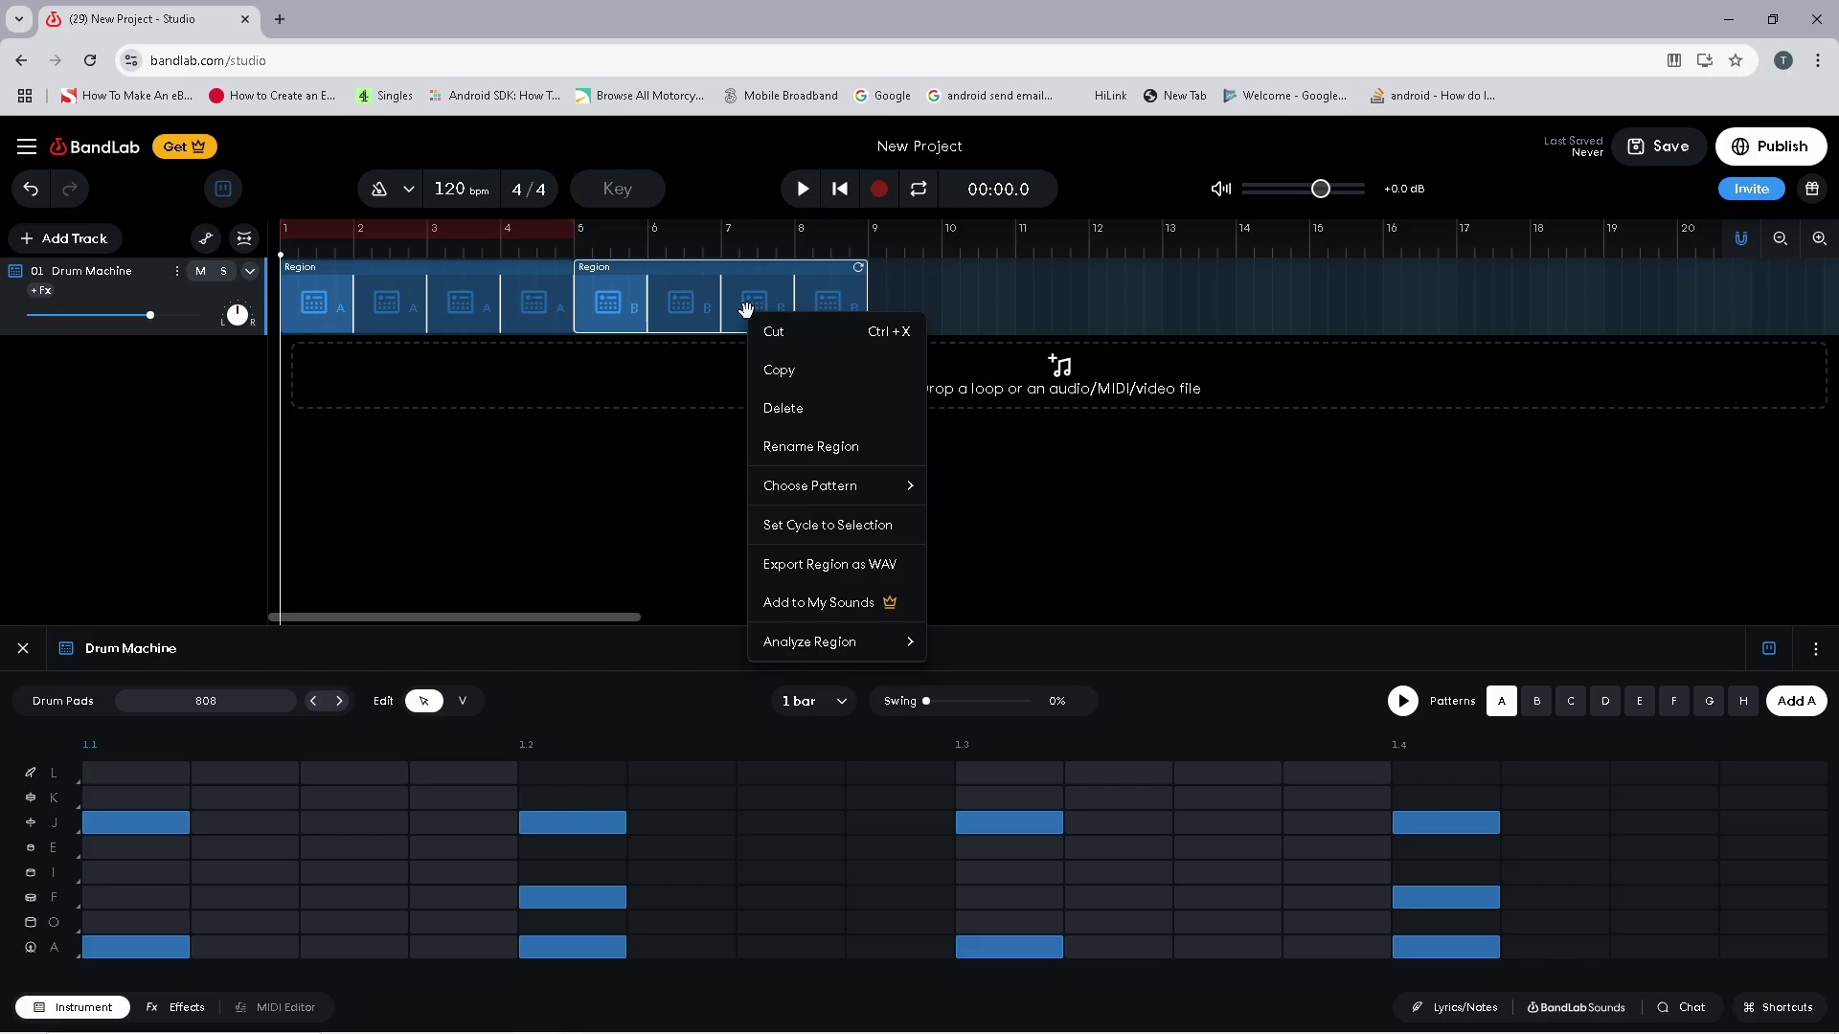
click(793, 410)
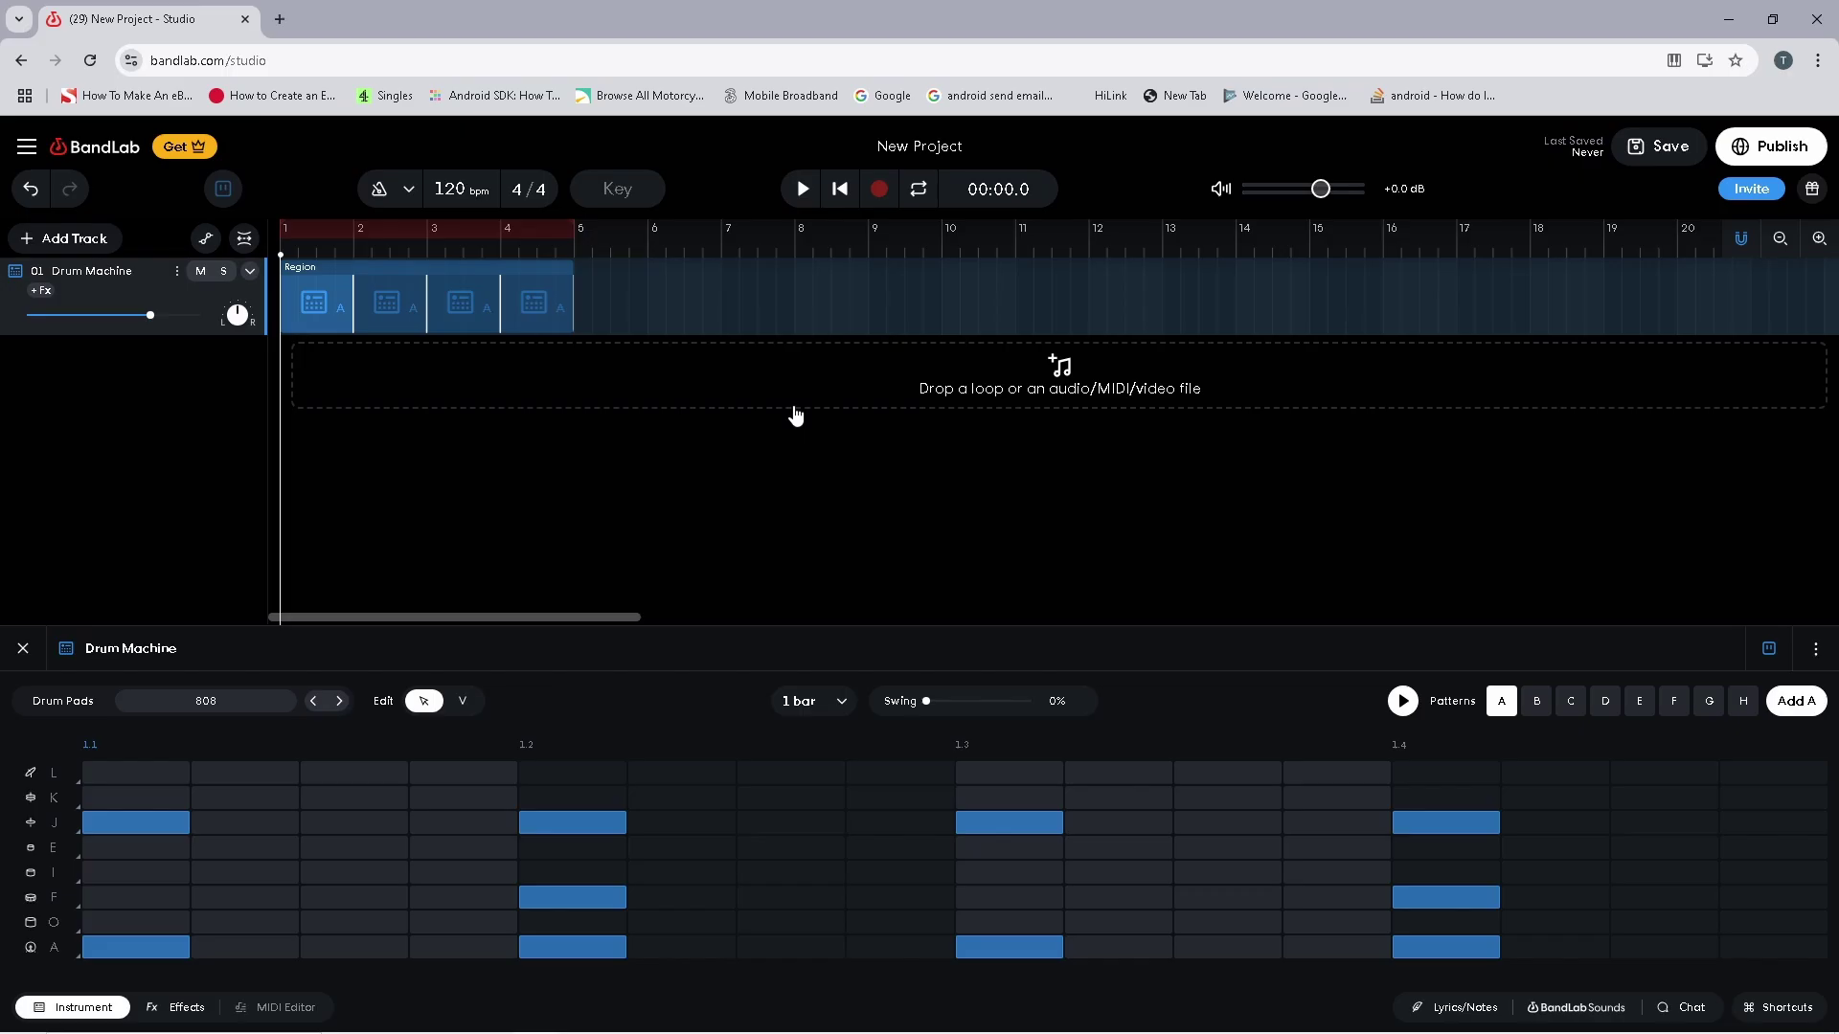
Extend the looped pattern A drum region to bar 89 and return to the start of the timeline
click(572, 287)
drag(572, 287, 1376, 325)
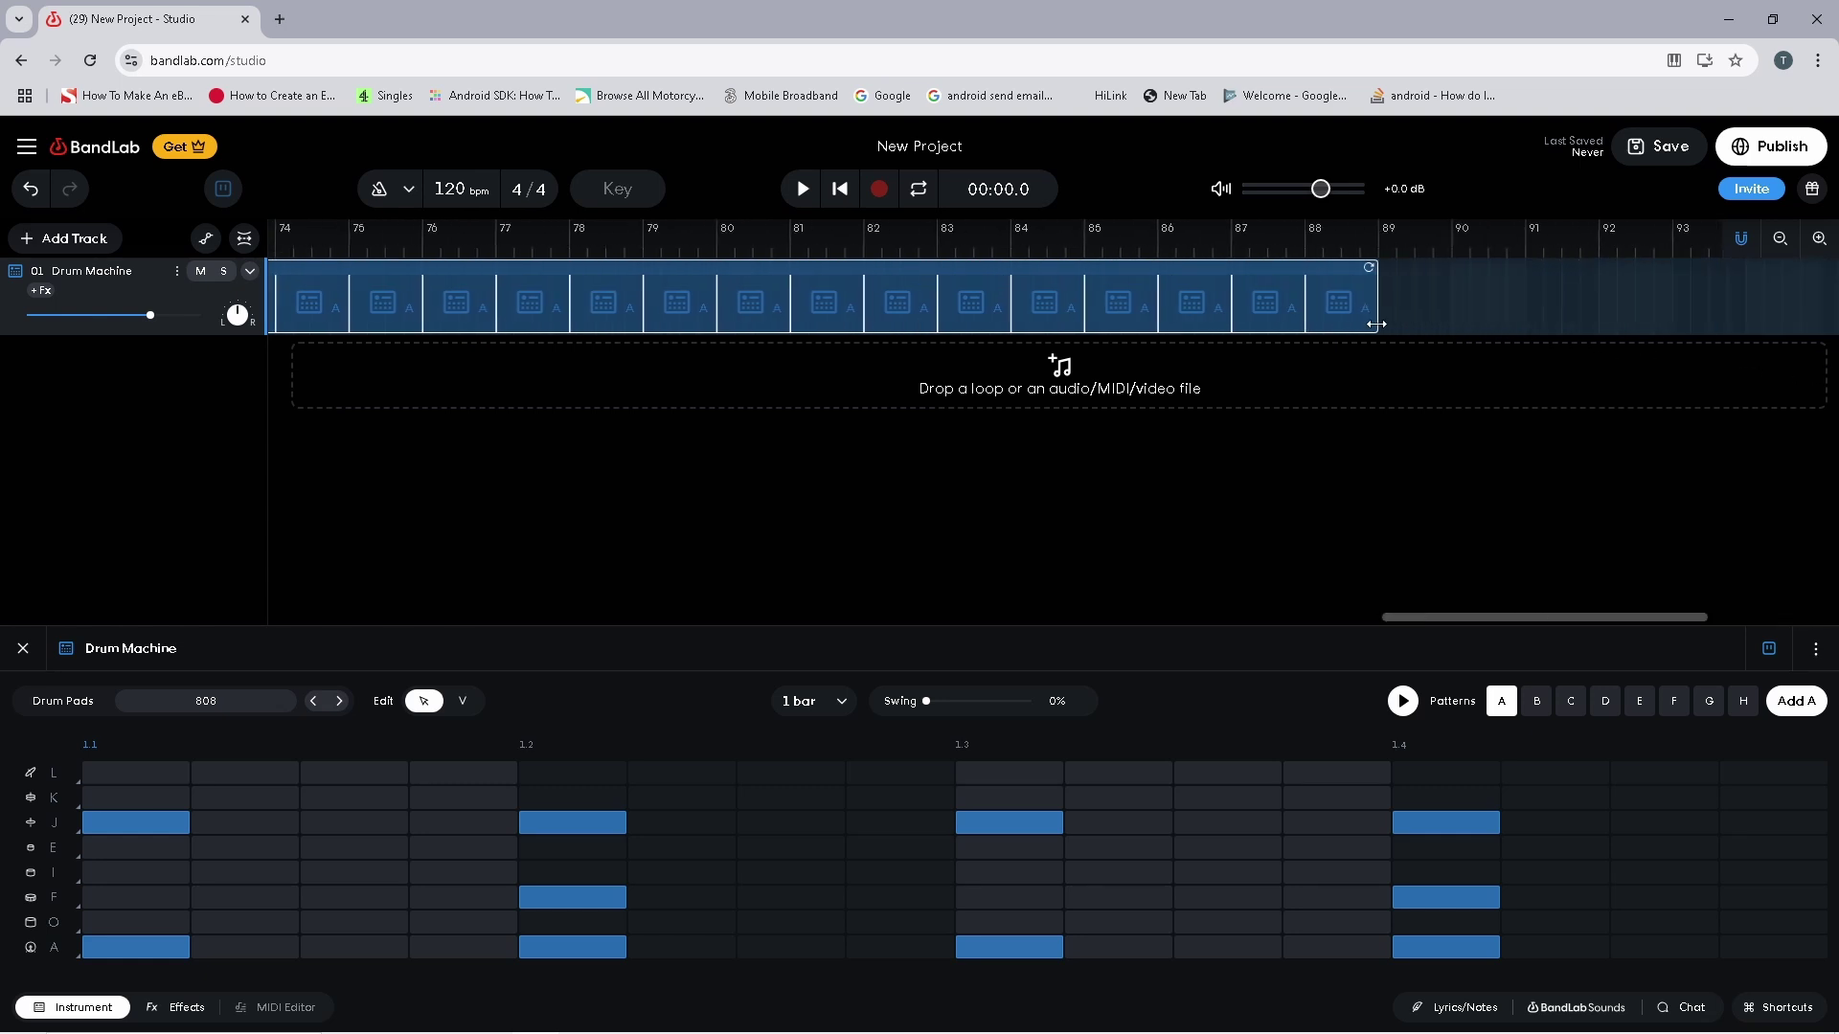
click(1376, 239)
click(842, 190)
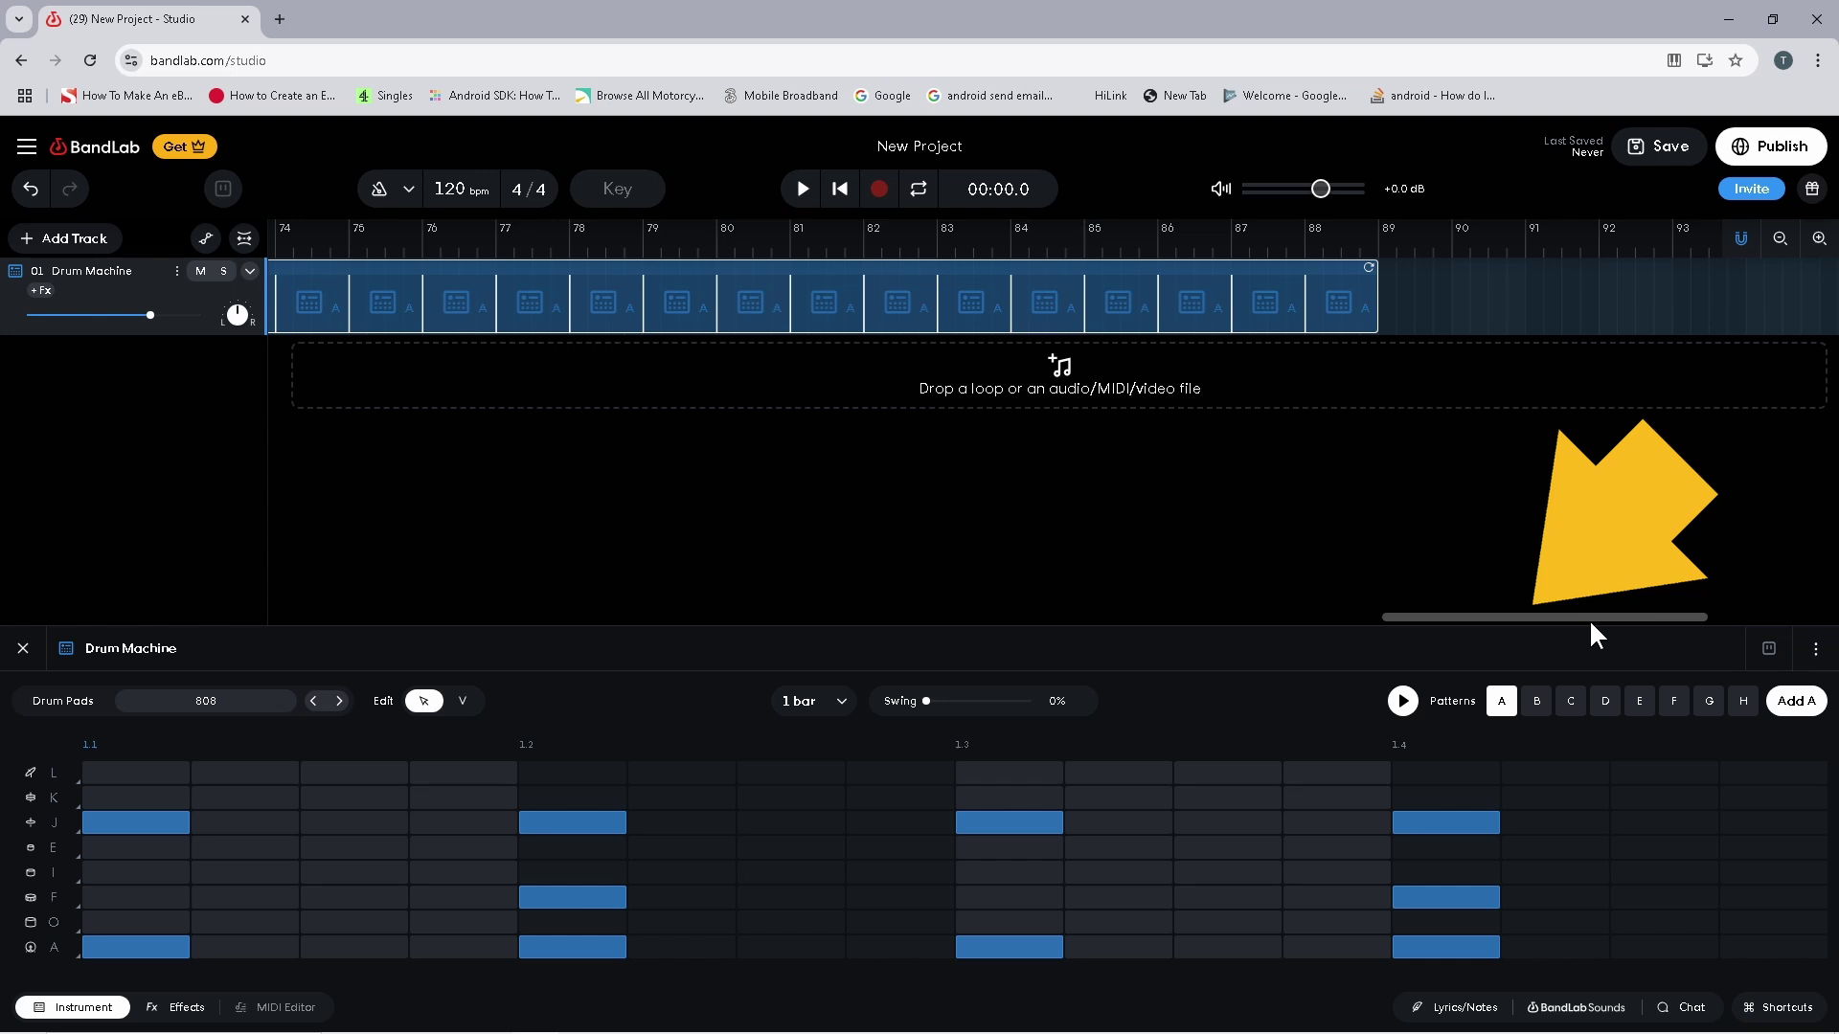
drag(1596, 634, 430, 618)
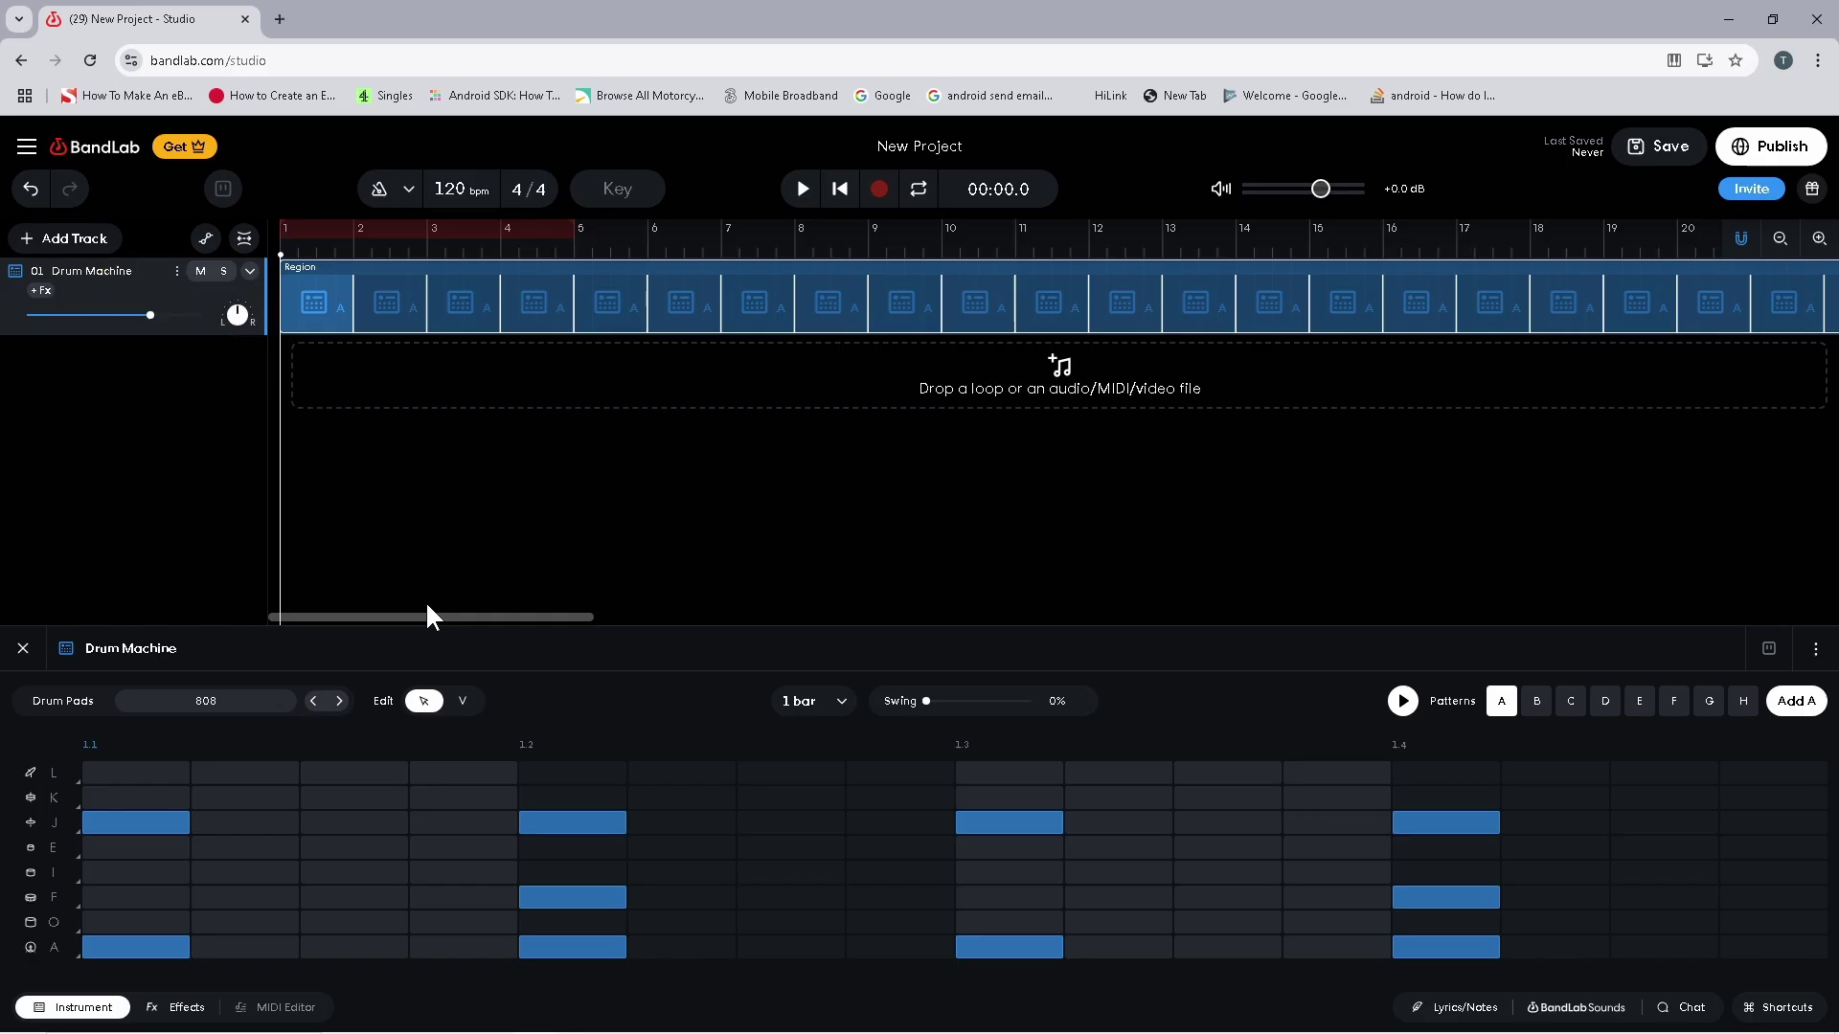
Add a Virtual Instruments track and open its MIDI Editor around the C3 to C4 octave
click(106, 241)
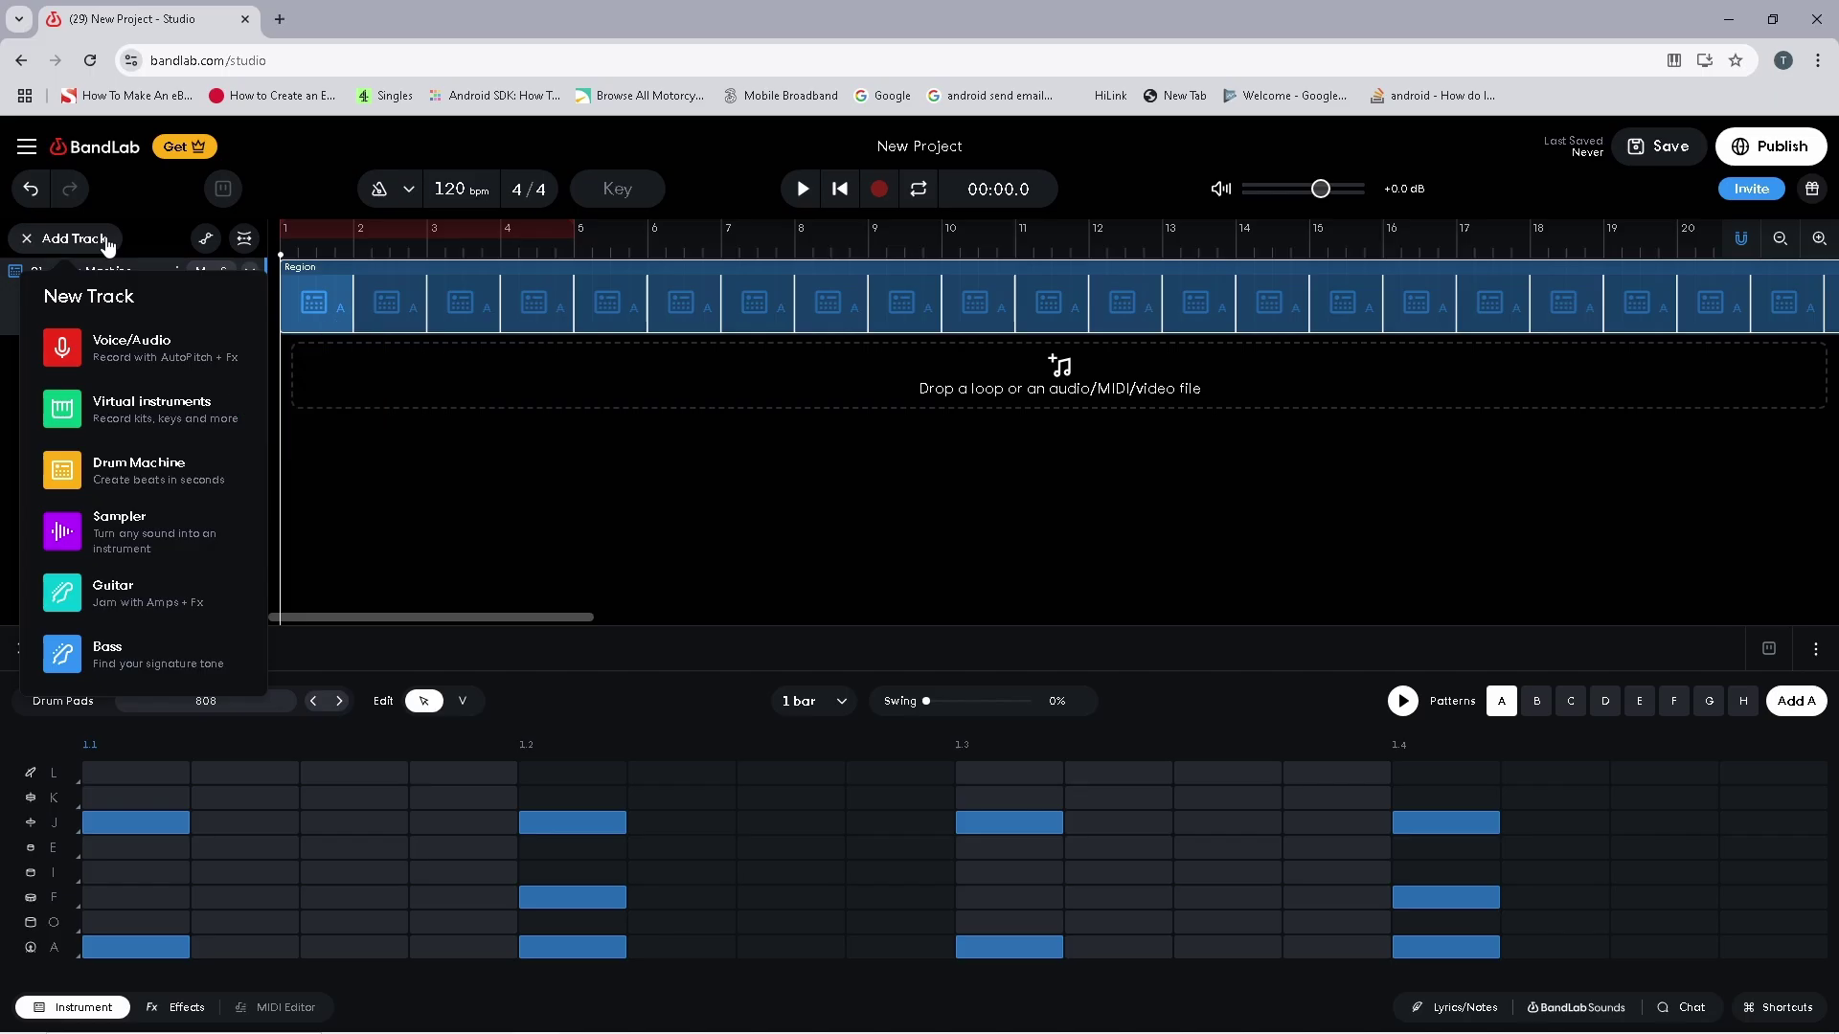
click(144, 402)
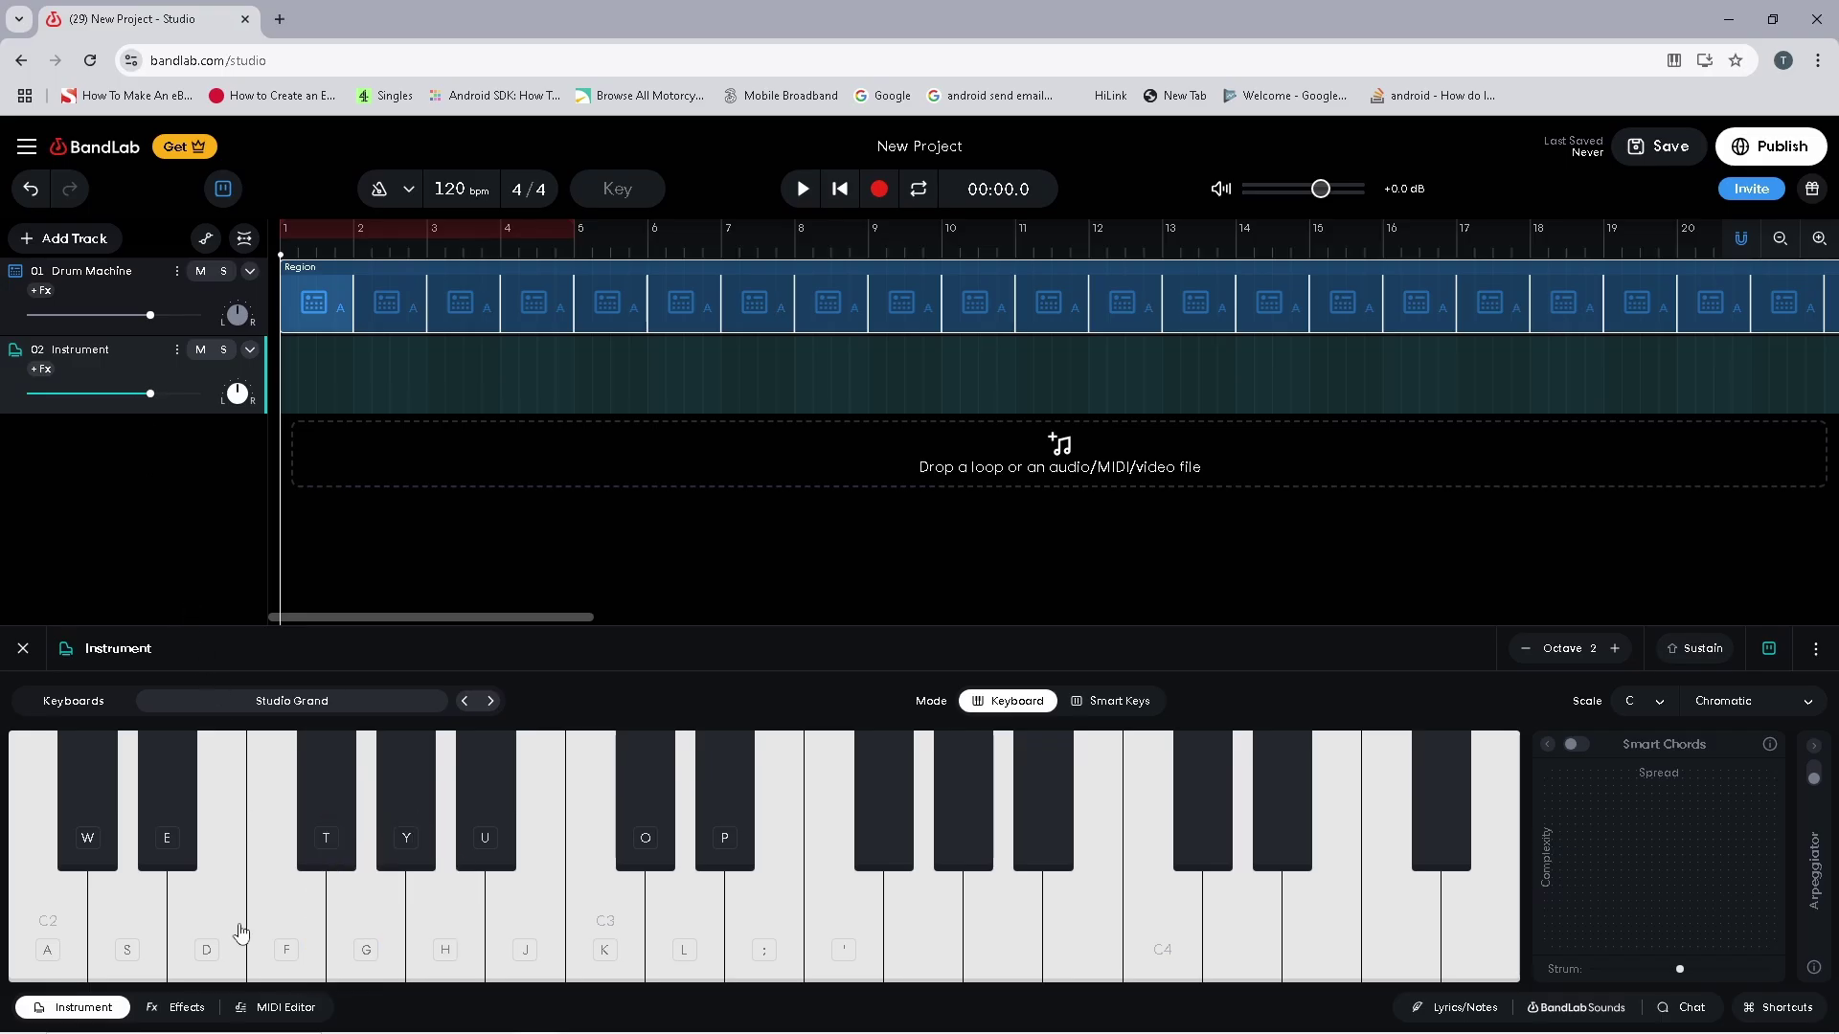
click(278, 1008)
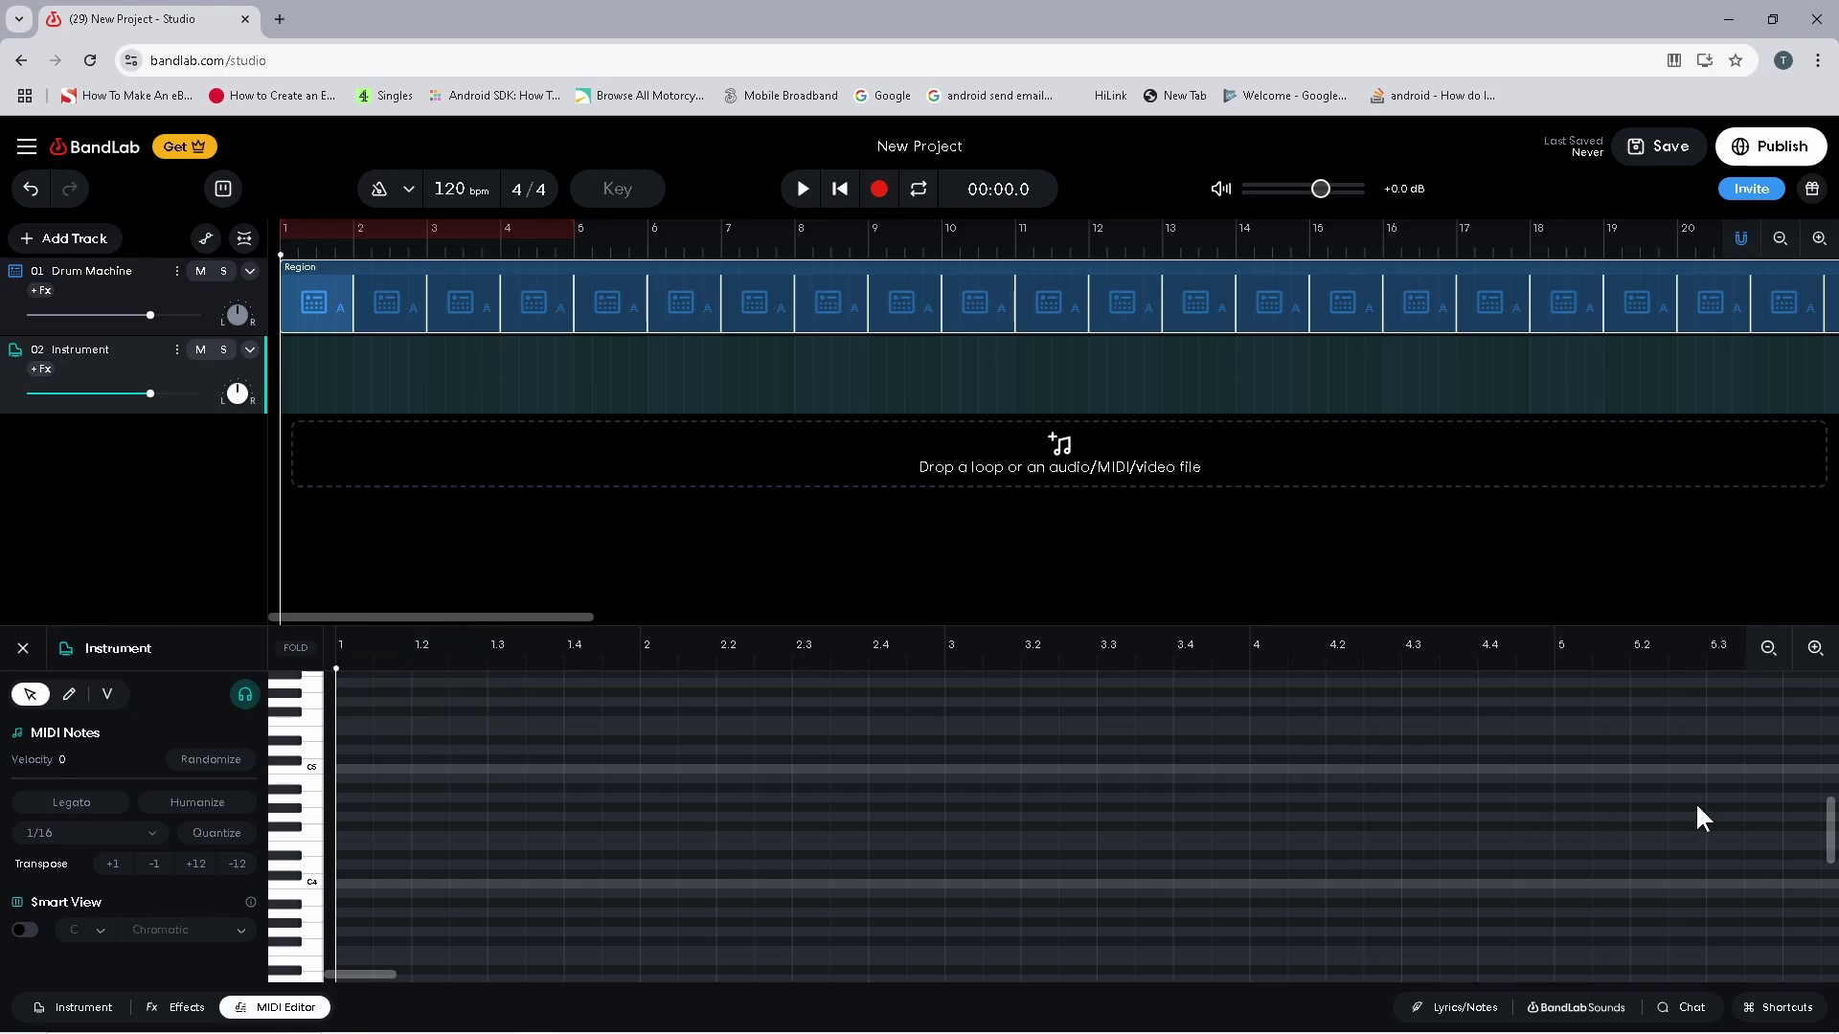
drag(1830, 820, 1831, 858)
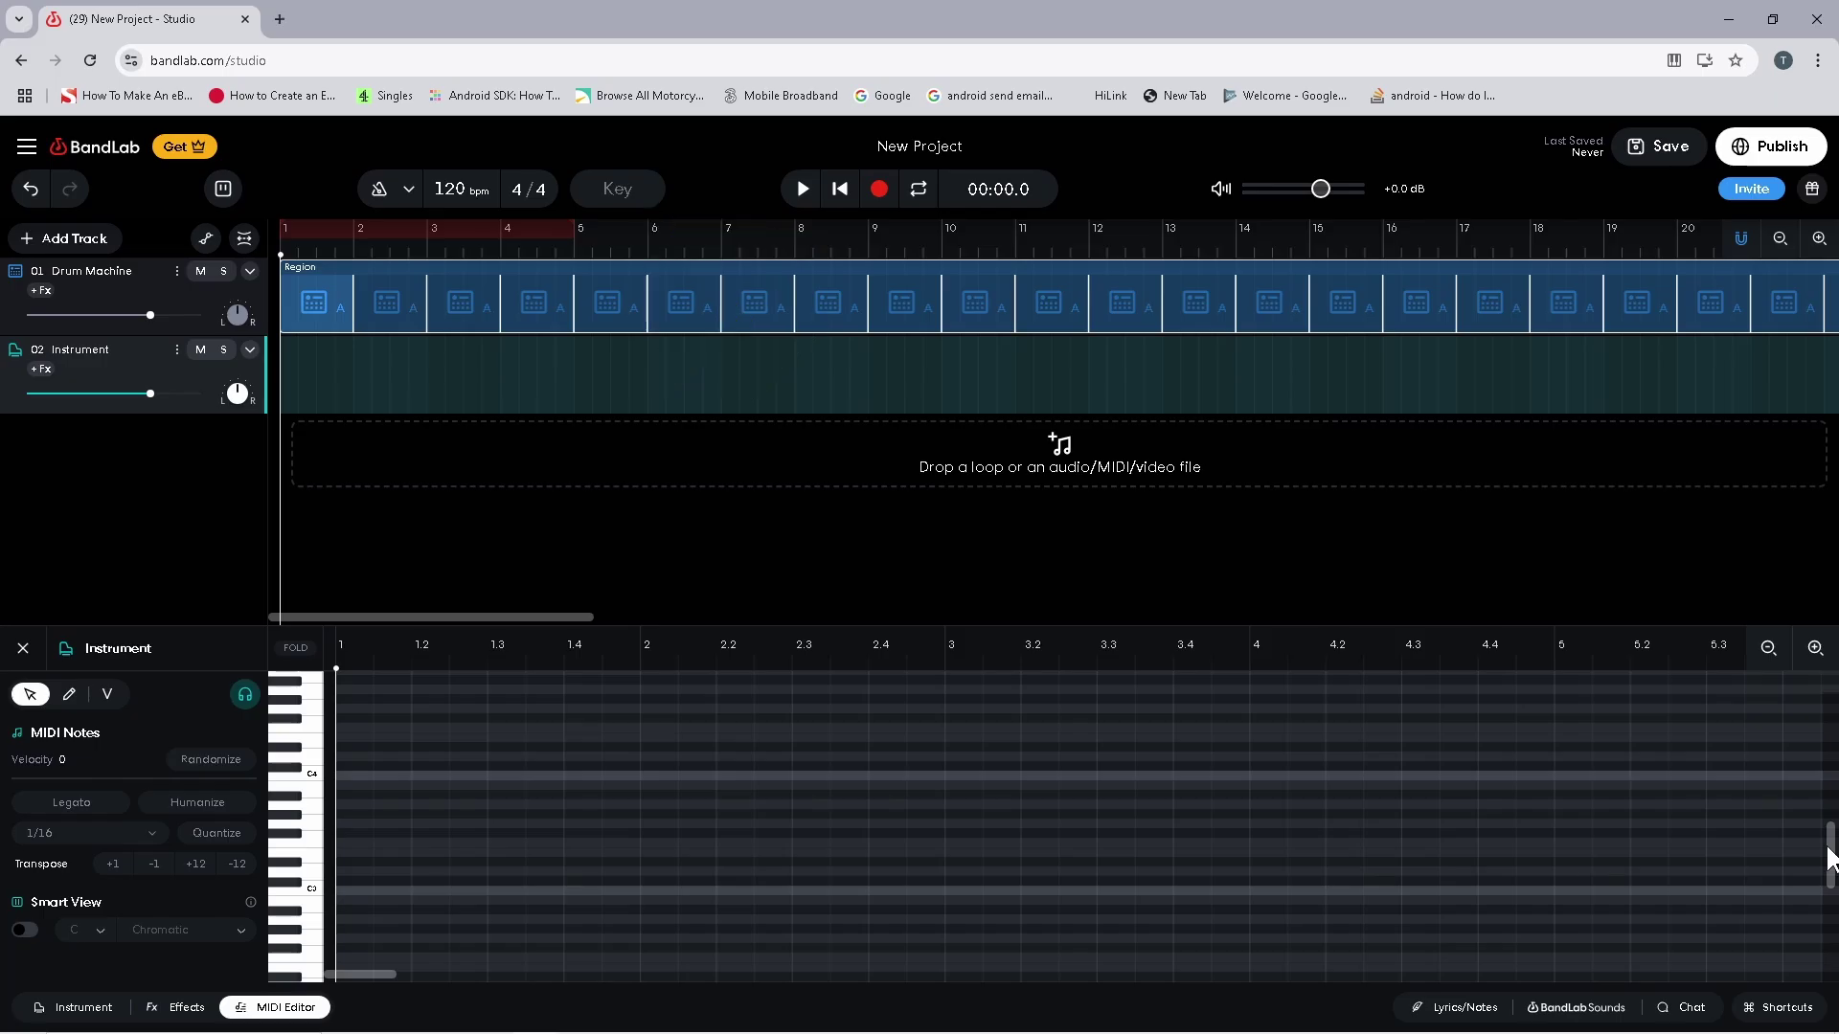
Set the project key to C major
click(613, 197)
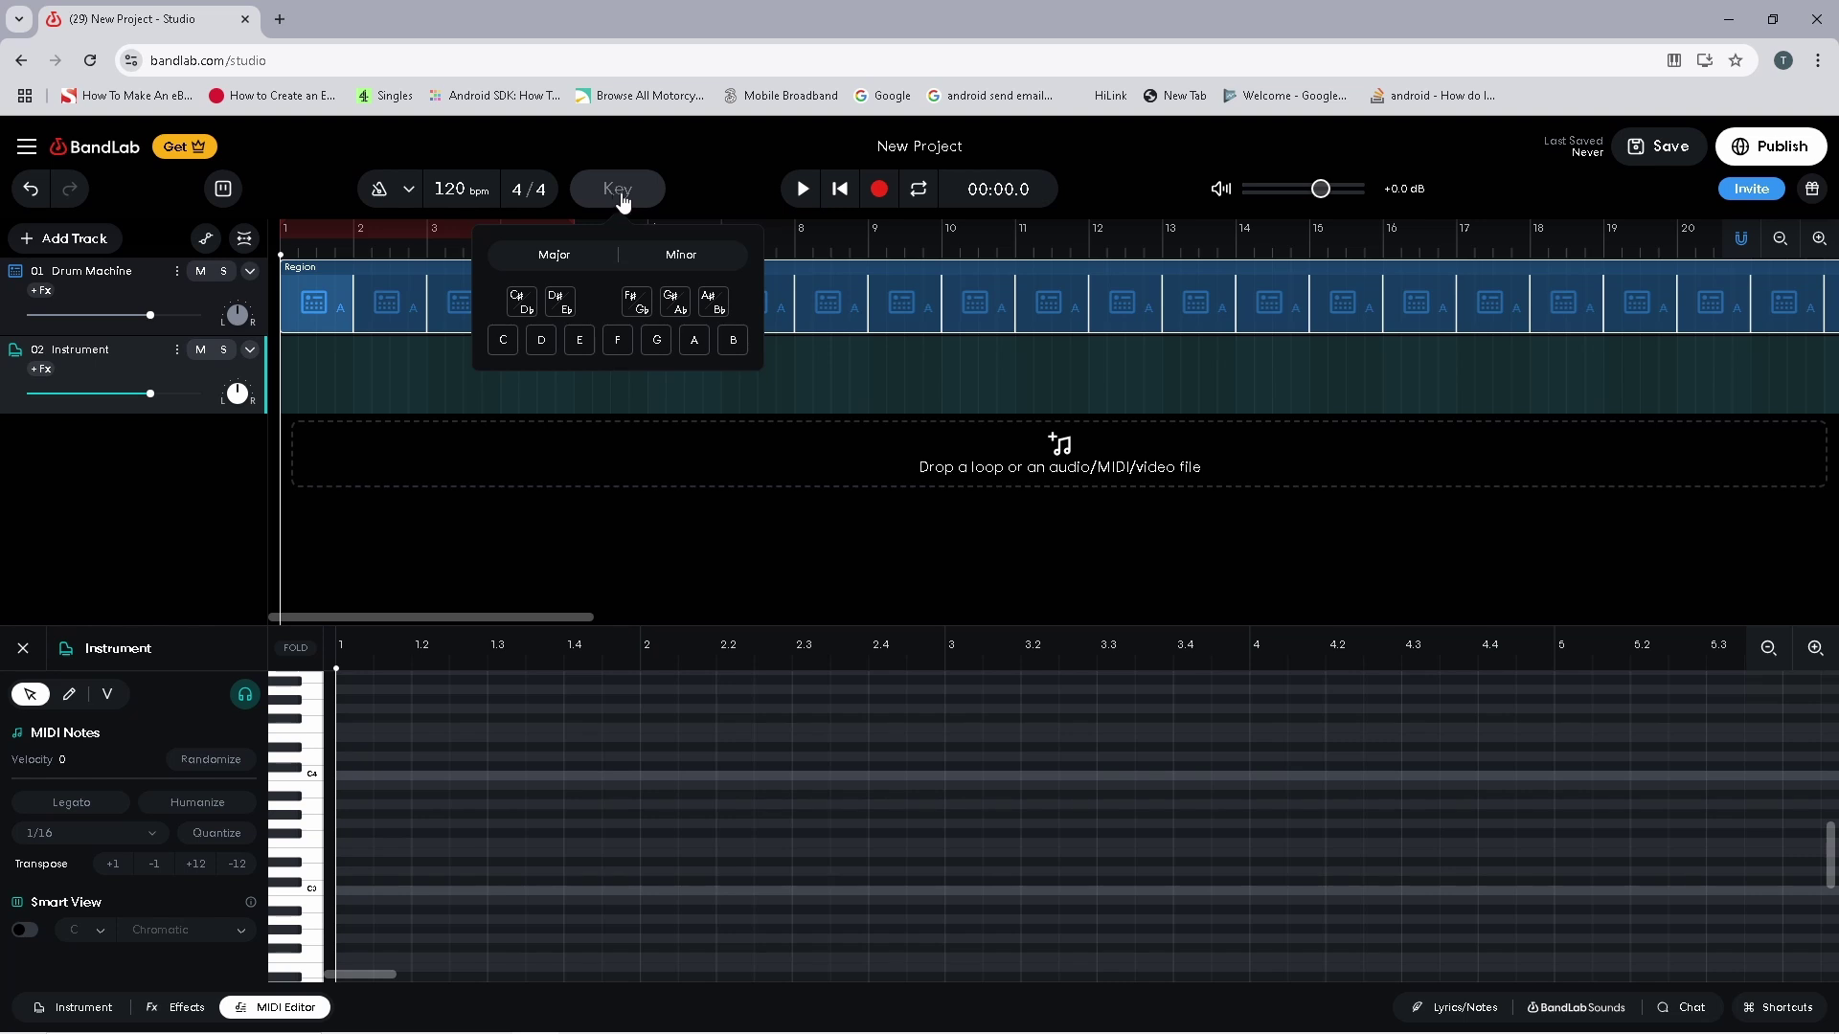
click(501, 347)
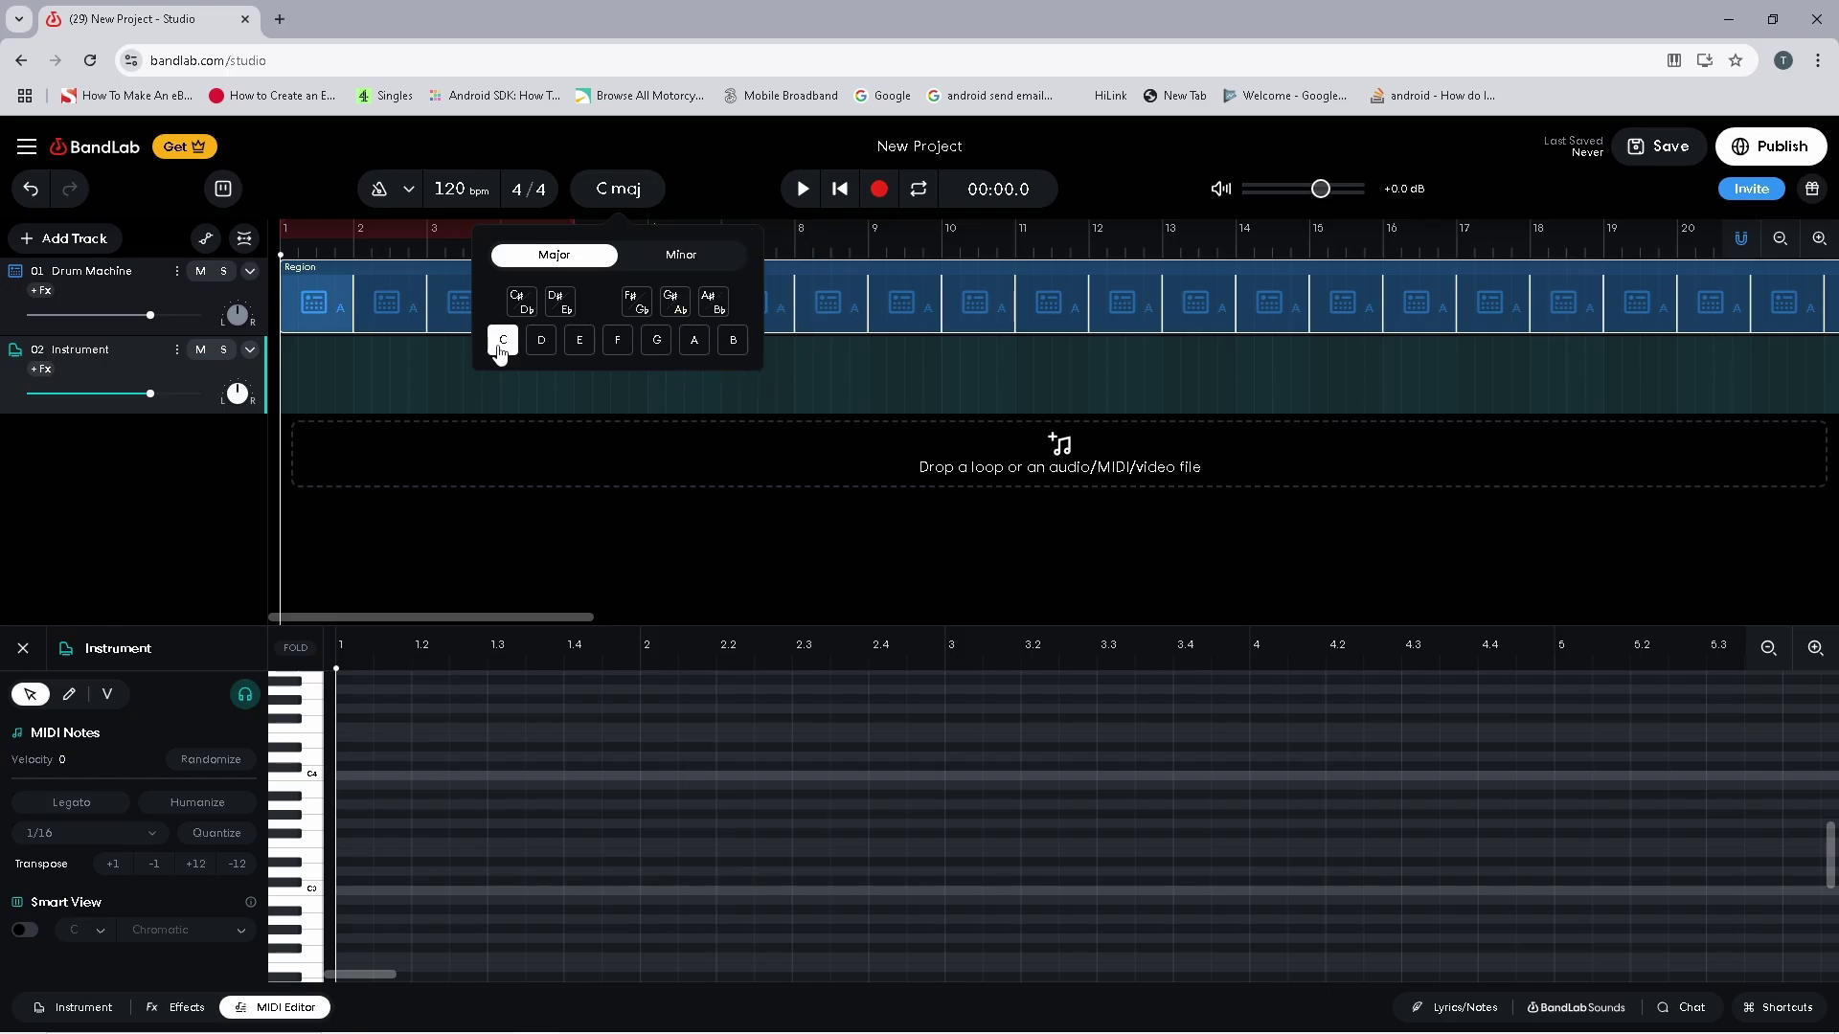
click(619, 189)
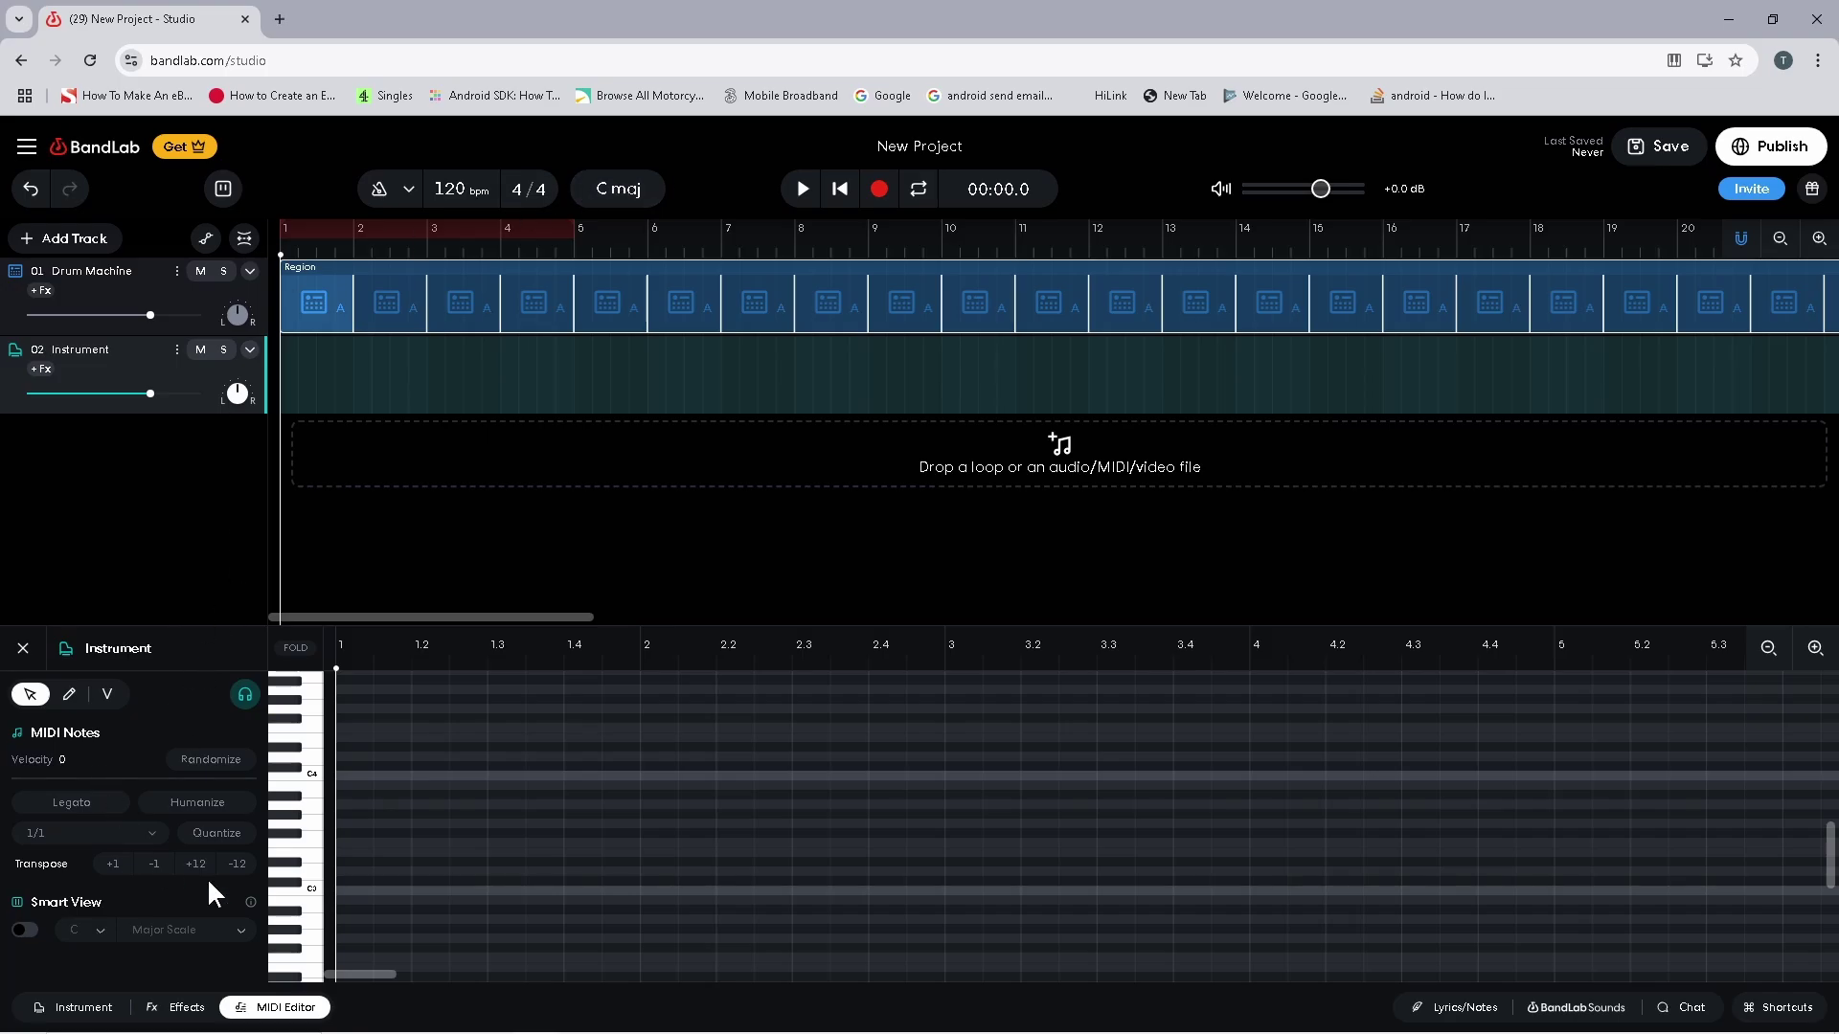
Build a C major chord in bar 1 of the instrument track, with C3, E3 and G3 each lasting the full bar
click(346, 891)
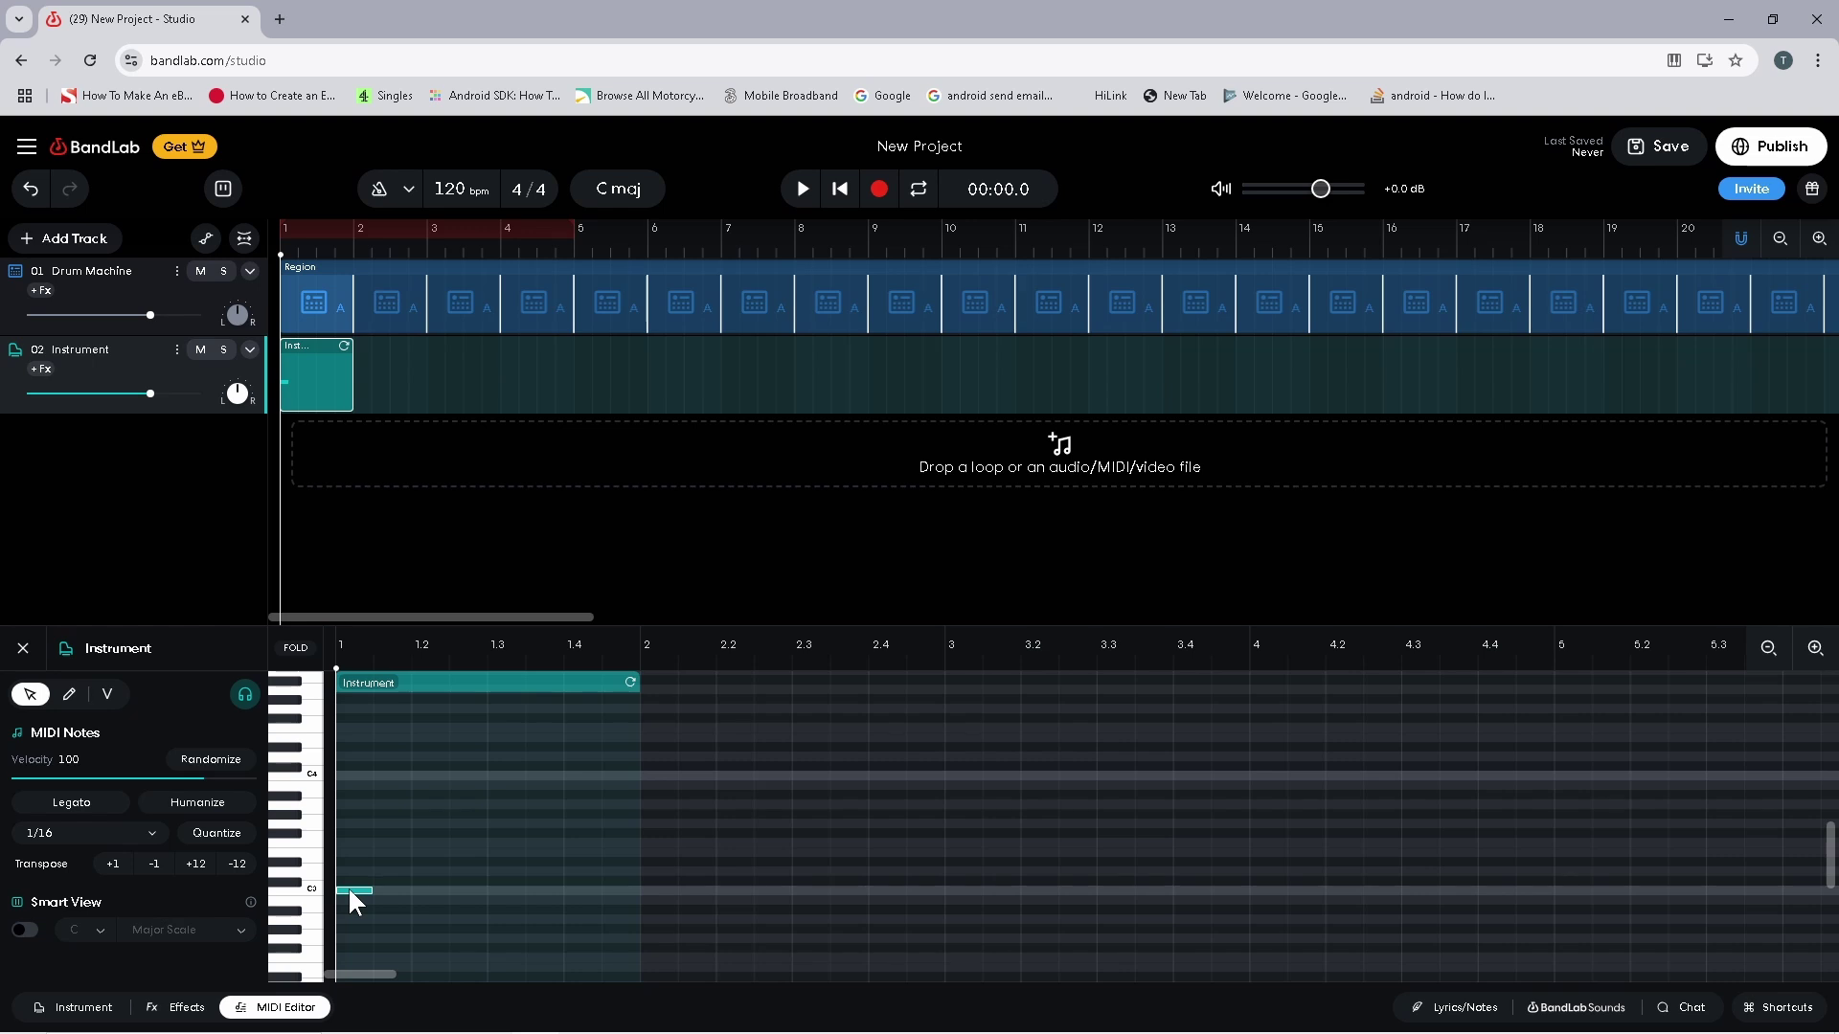
drag(369, 890, 634, 920)
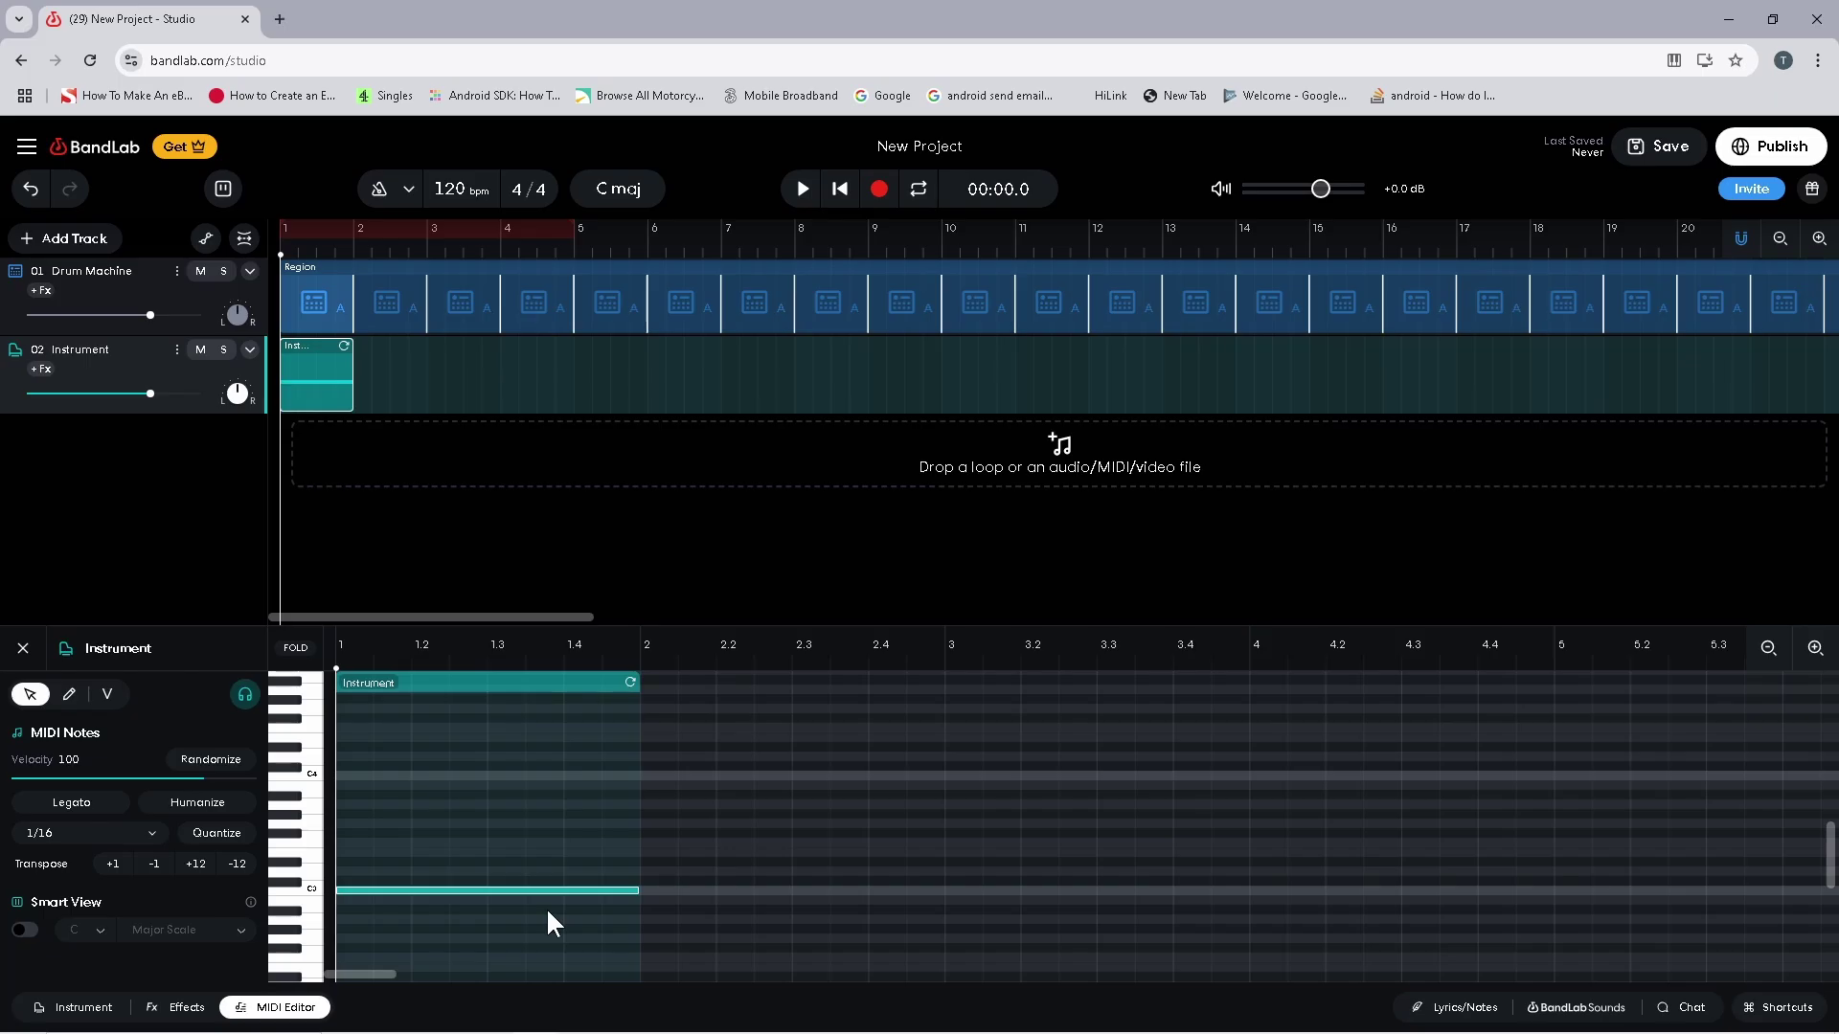
double_click(346, 853)
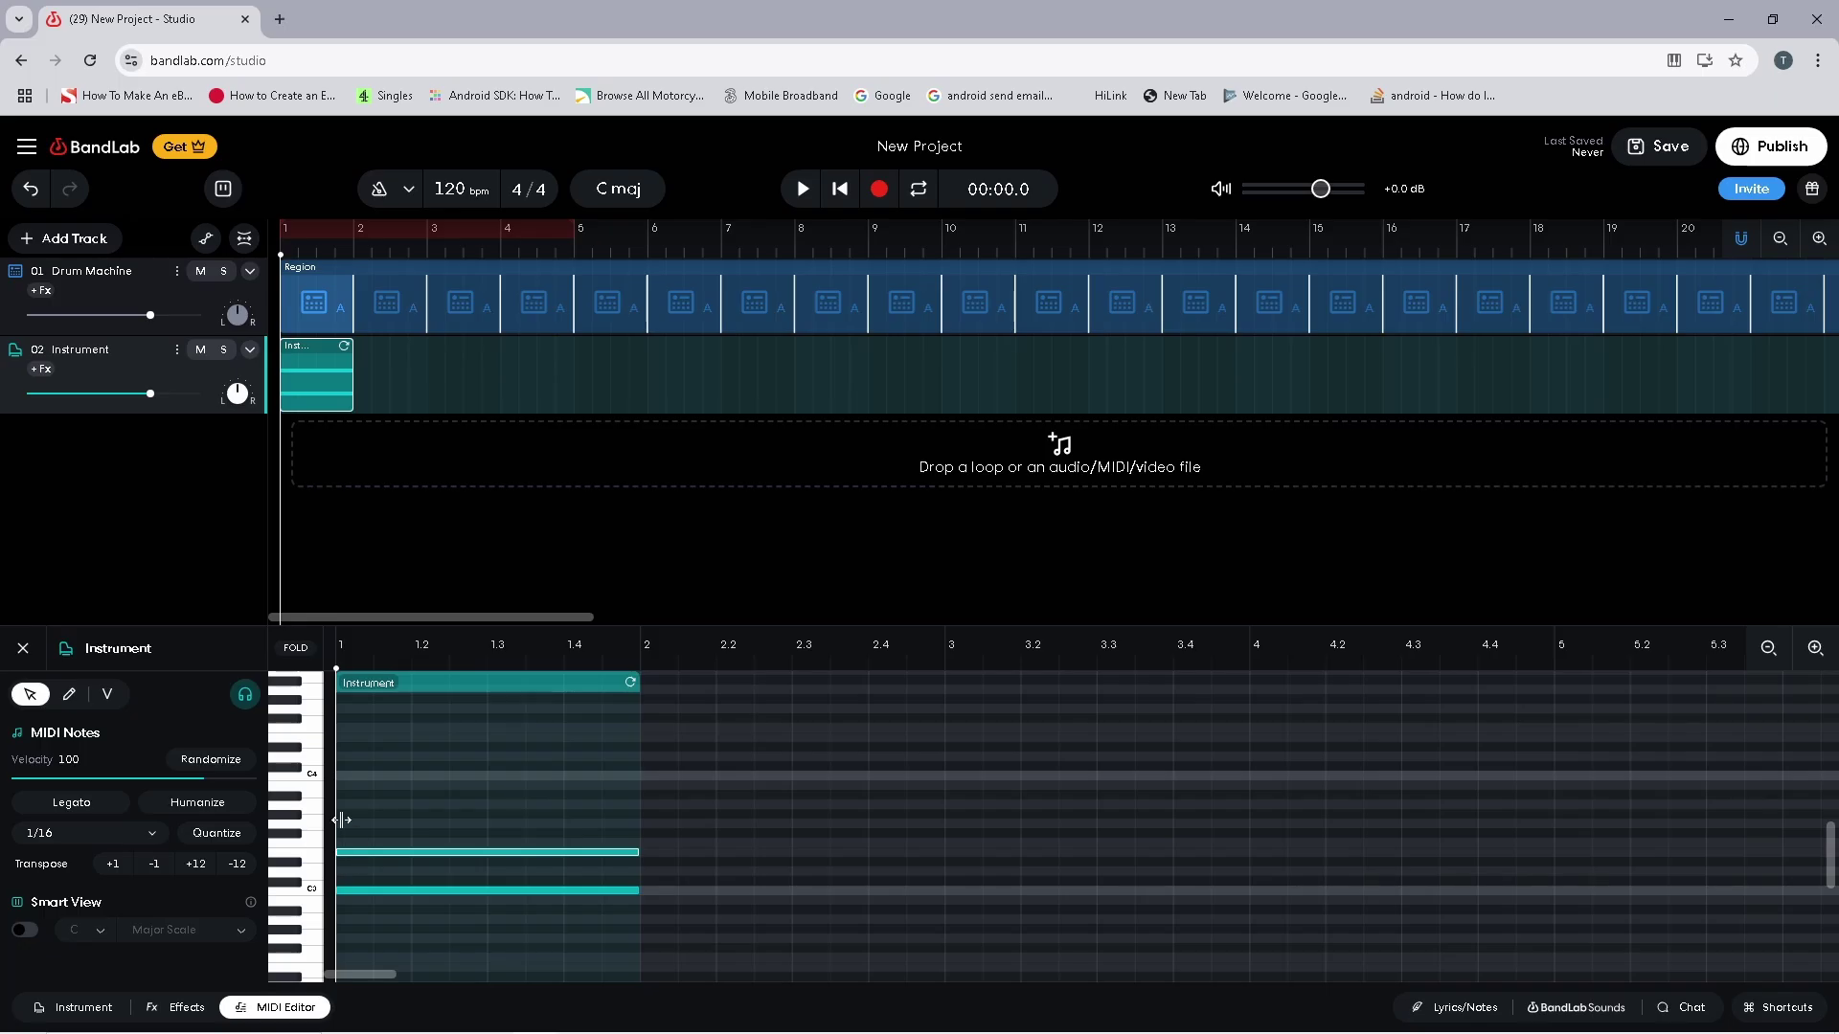
double_click(346, 824)
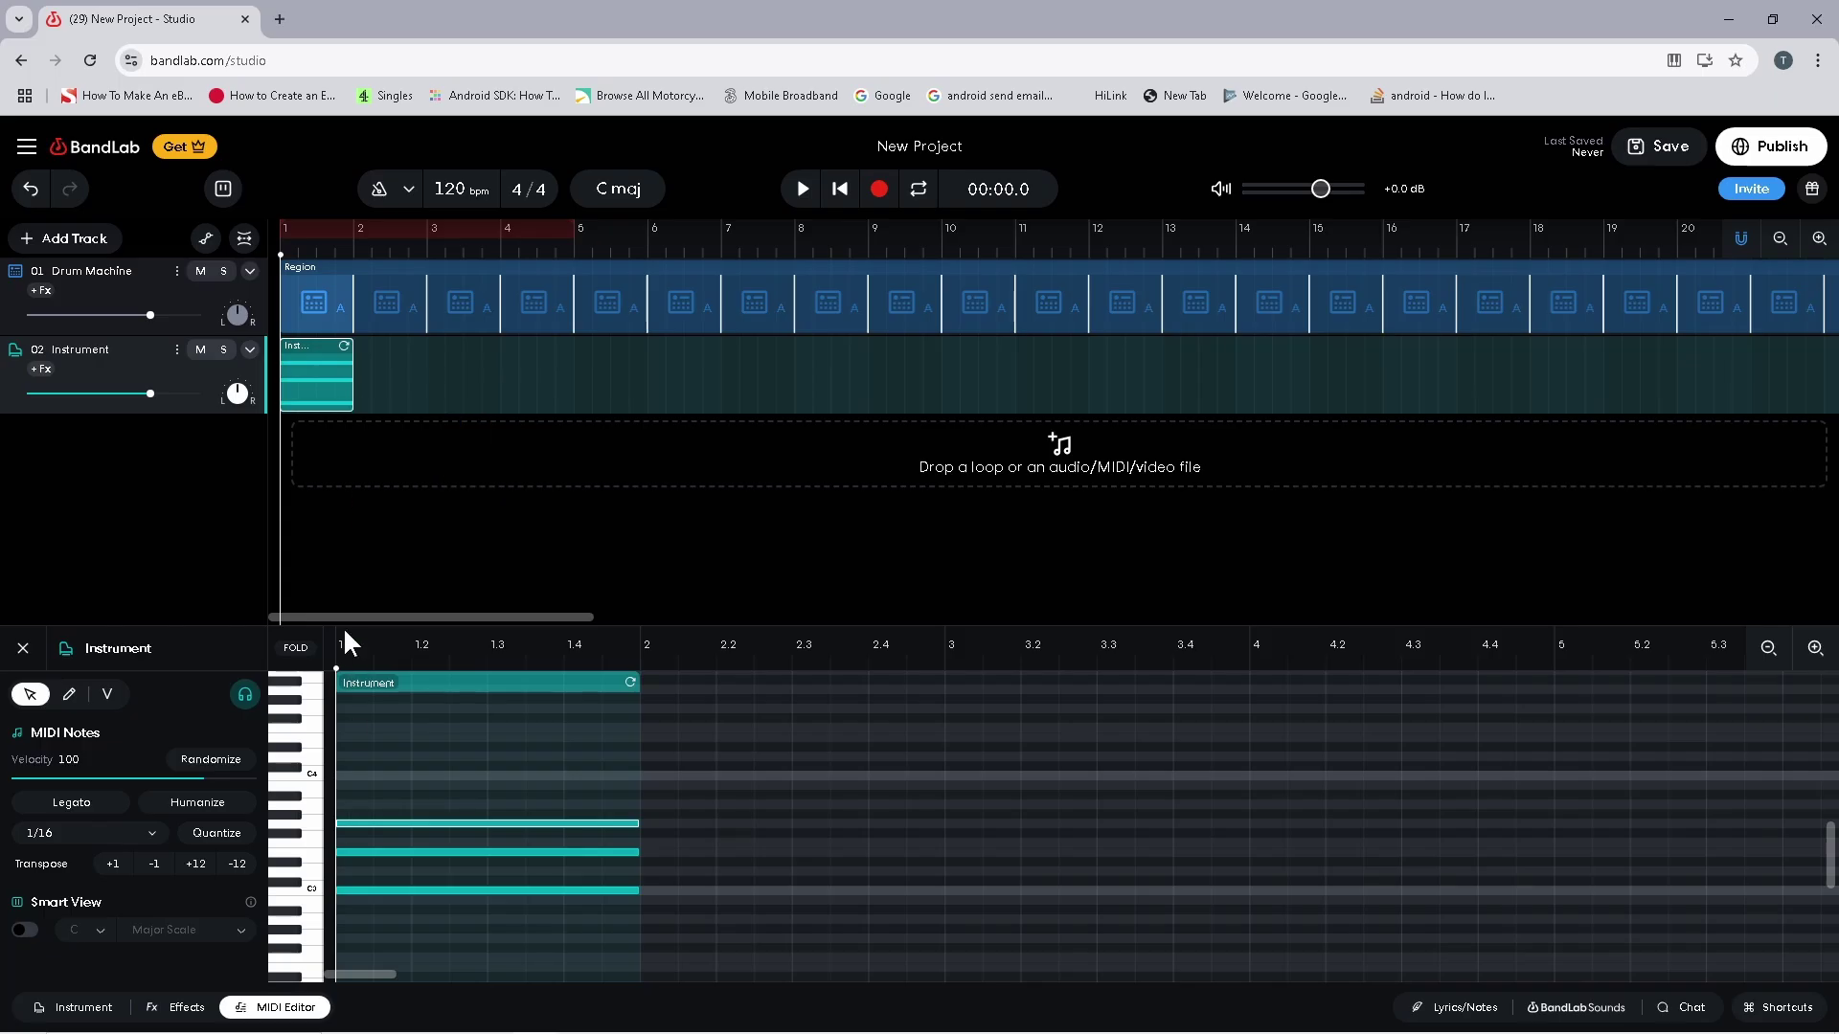
Copy the C major chord region from bar 1 and paste it at bar 2 of the instrument track
right_click(313, 372)
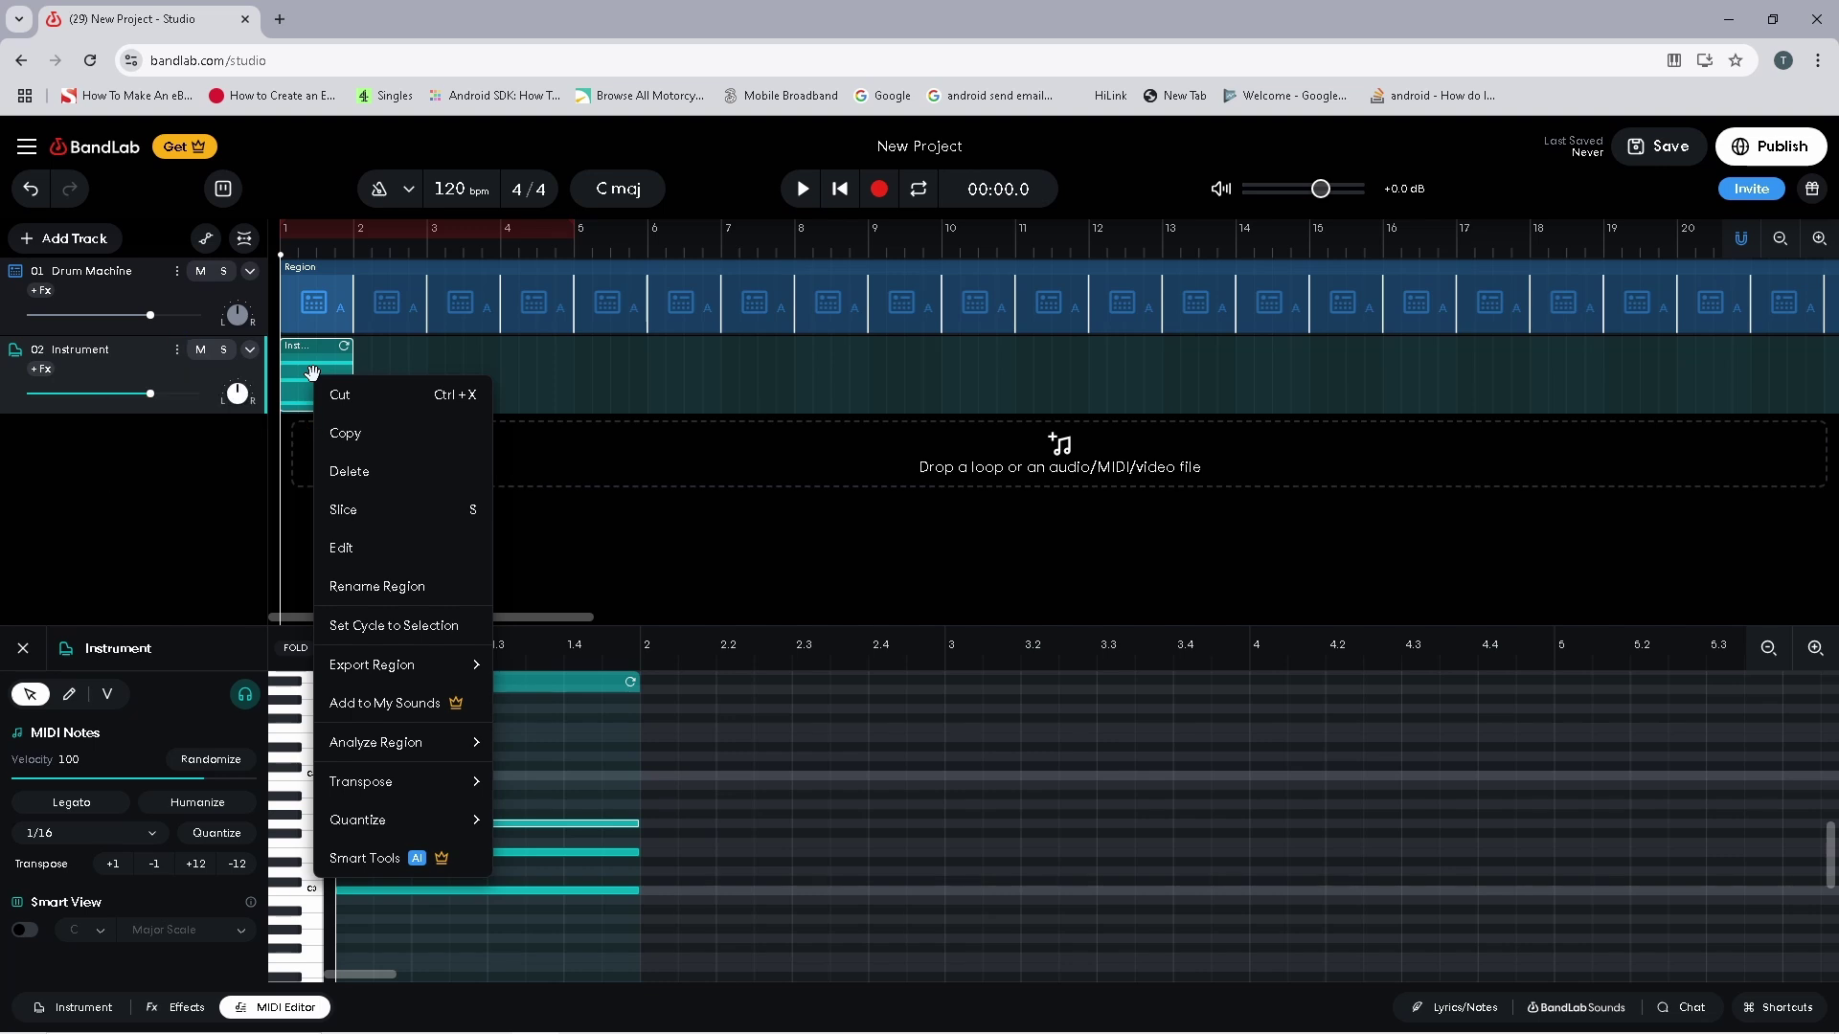
click(351, 434)
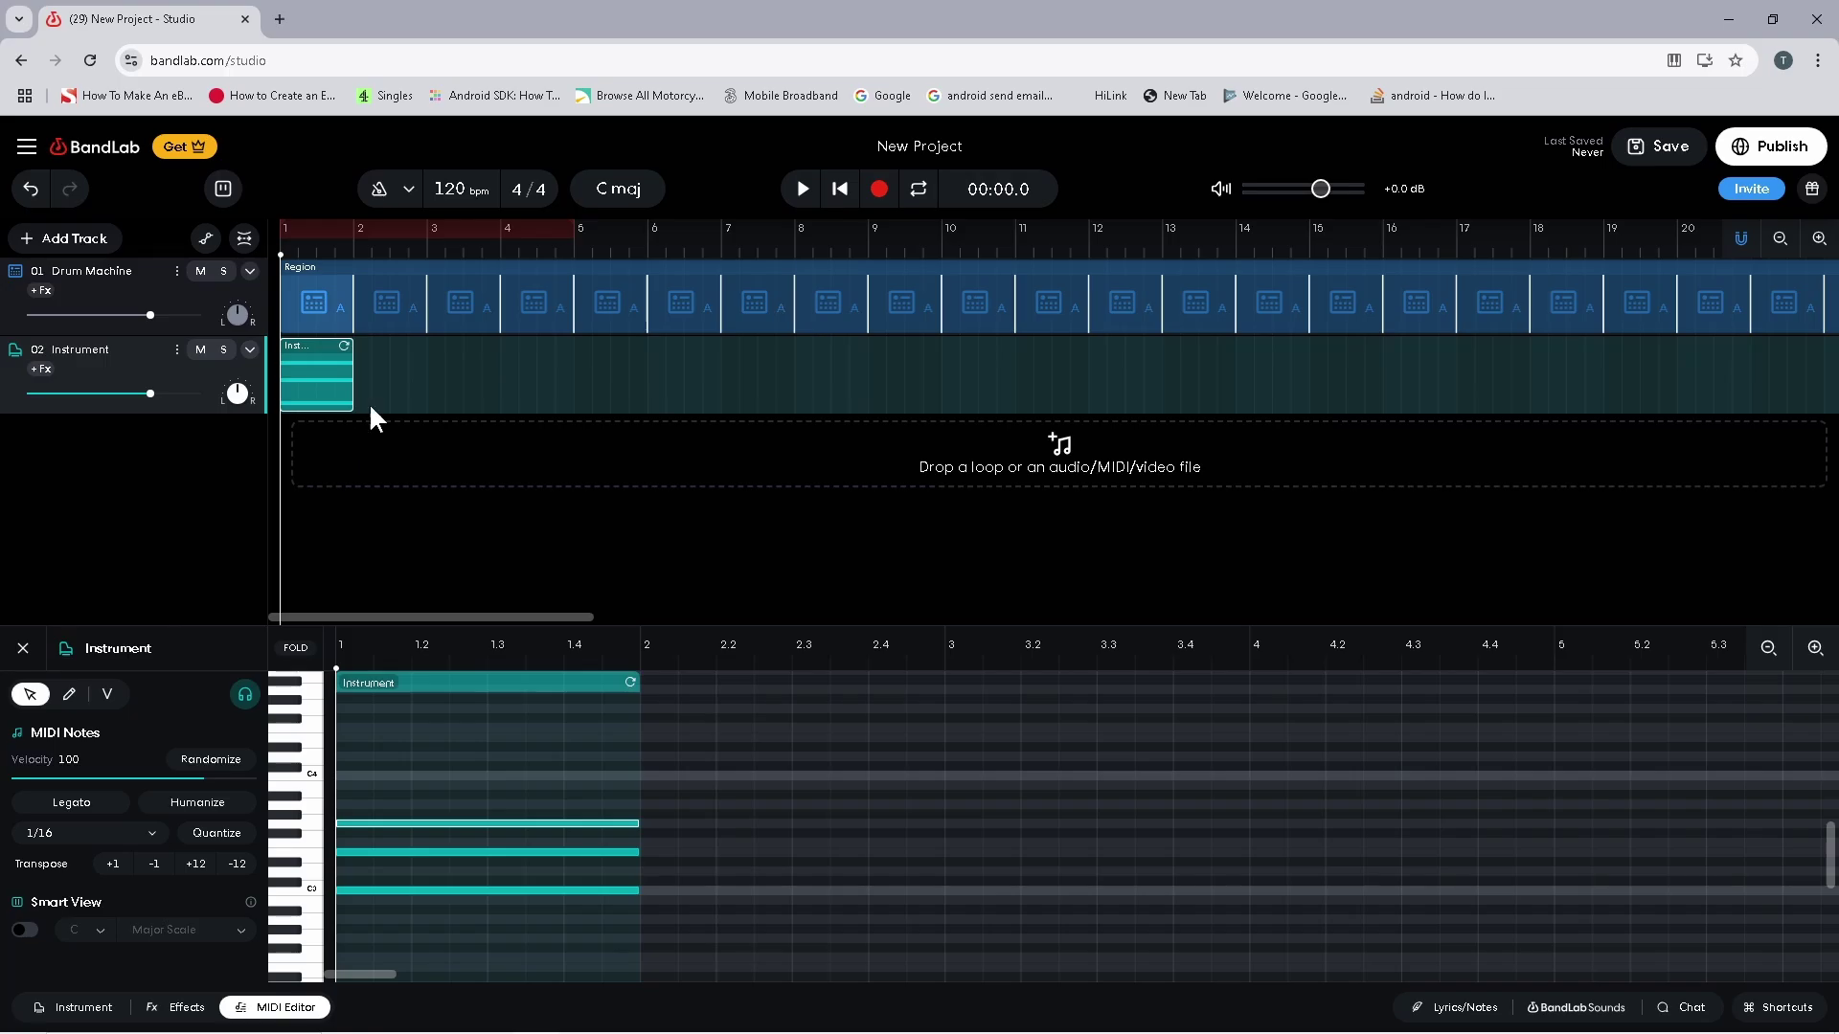
click(355, 386)
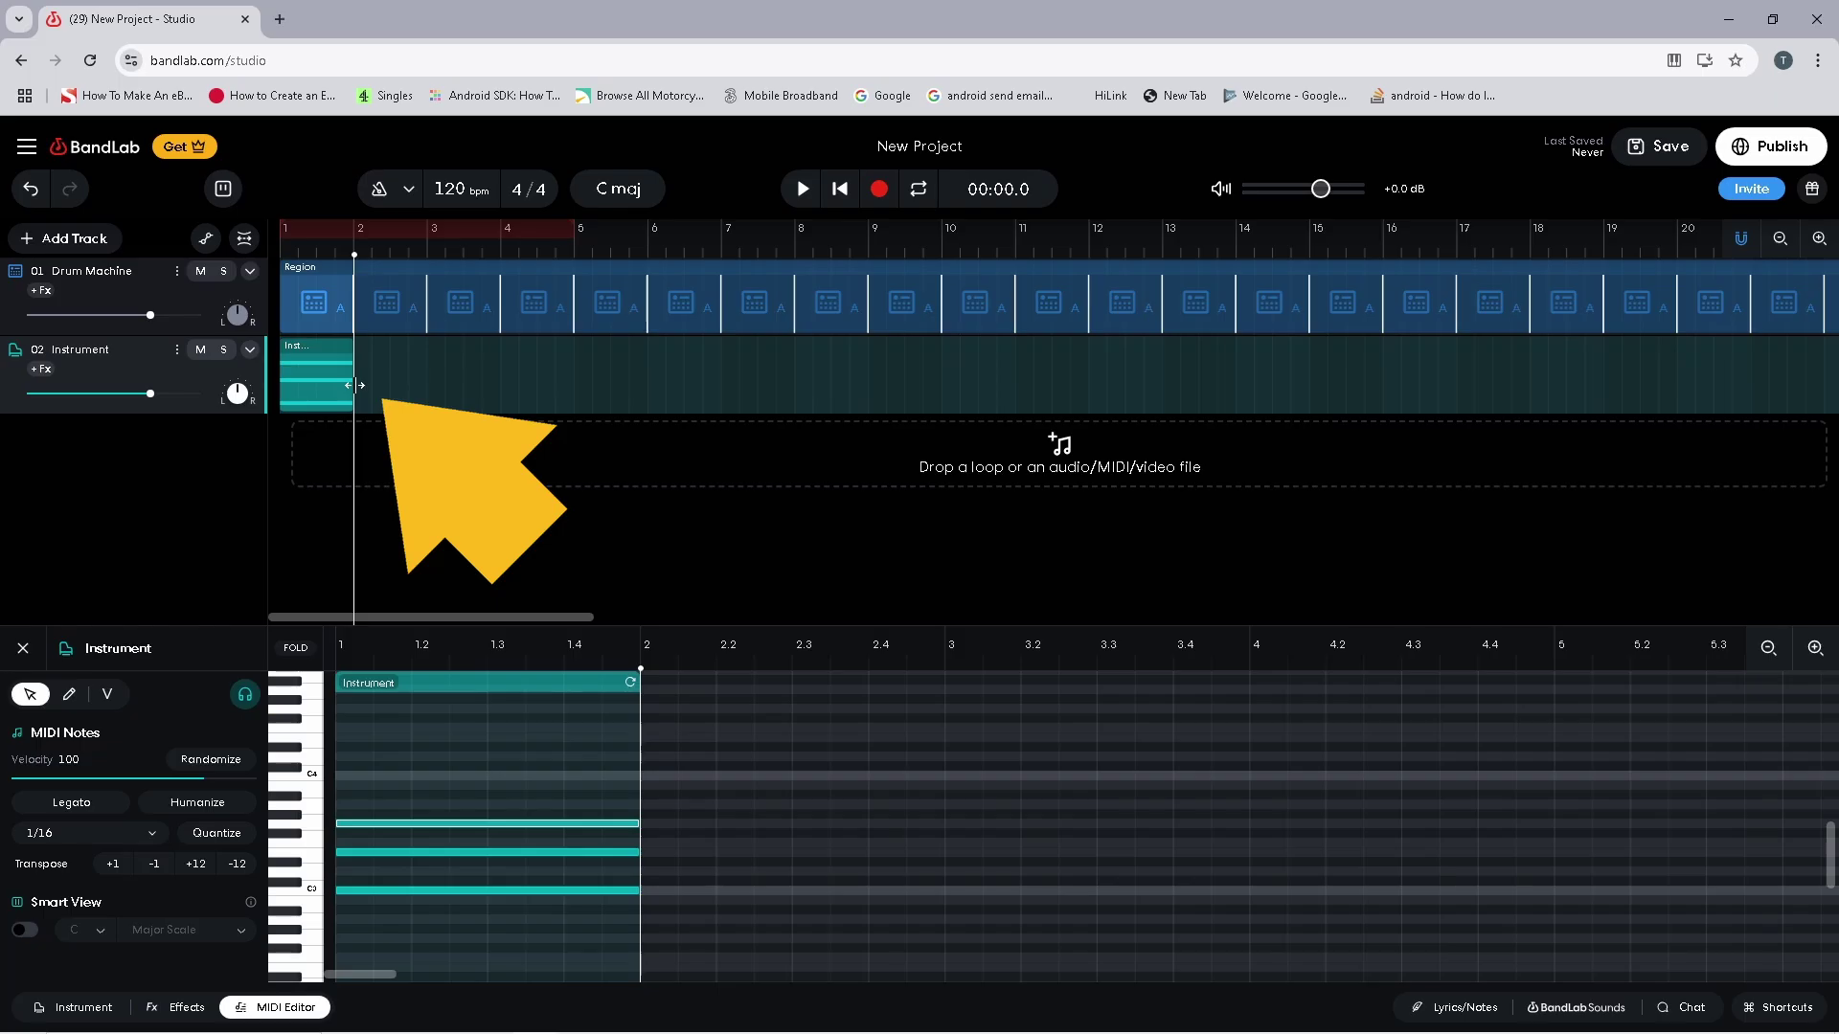
right_click(379, 375)
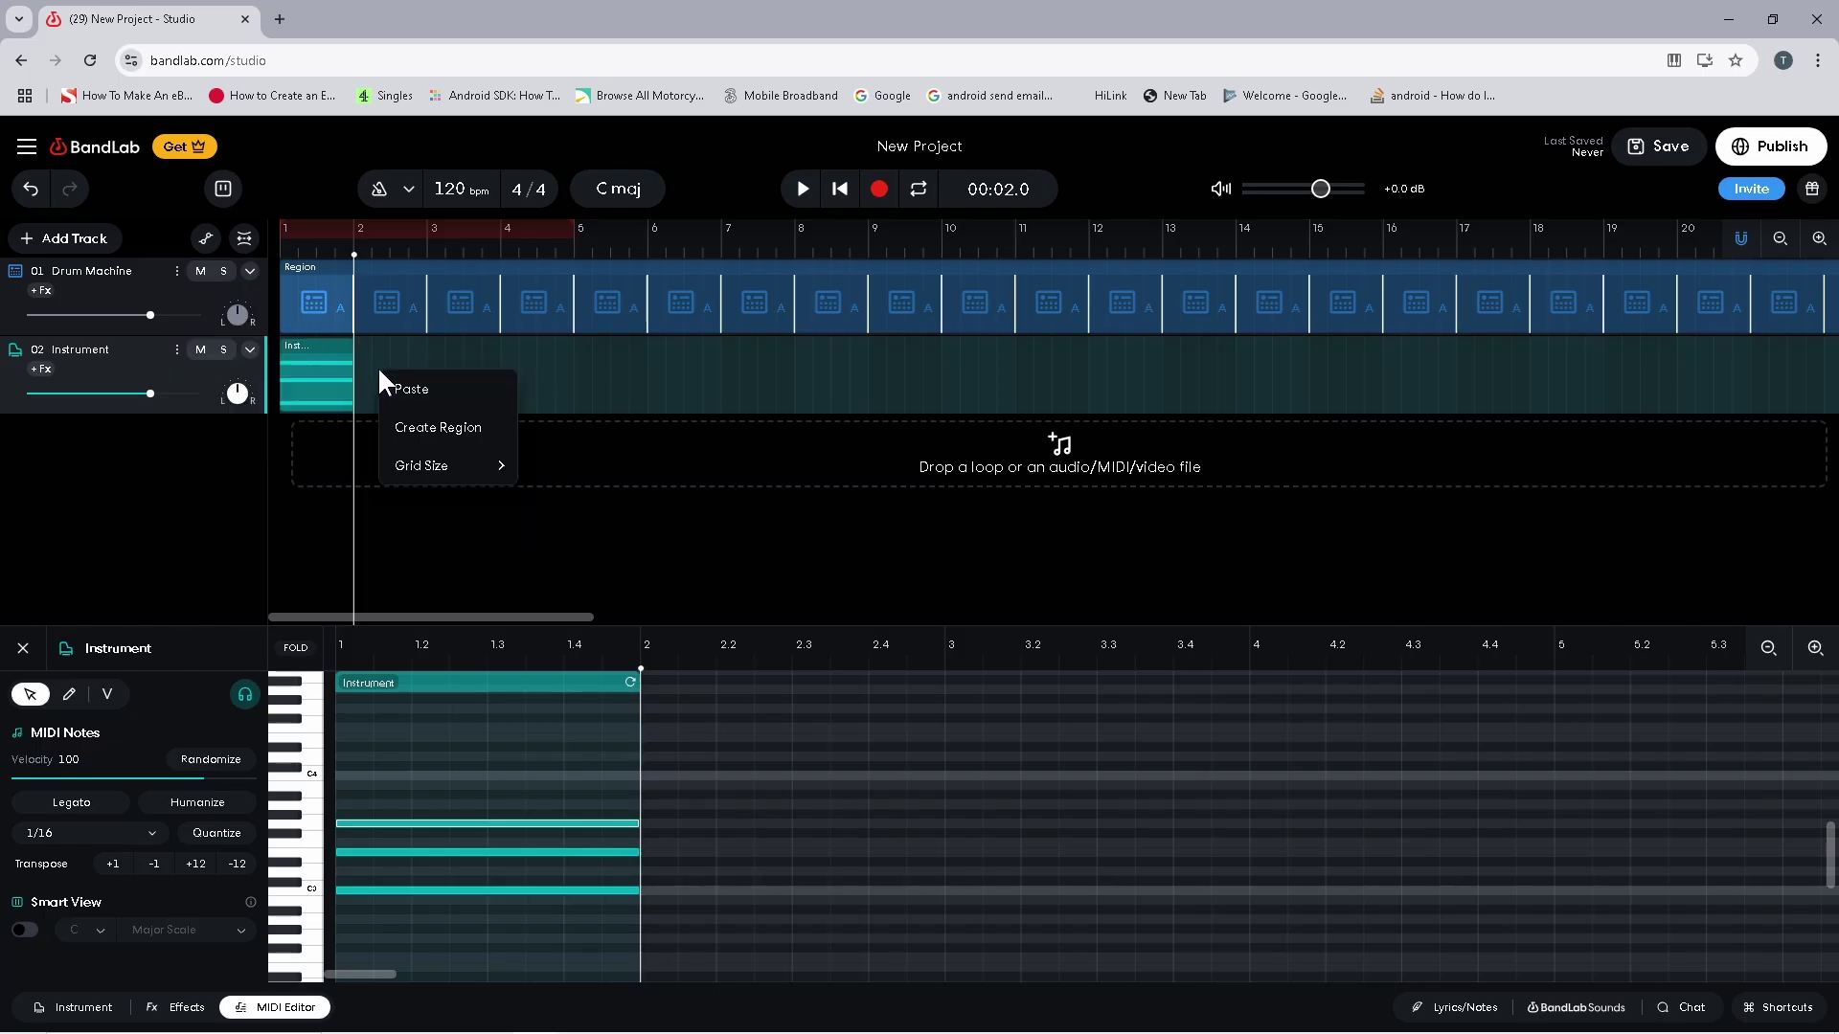
click(407, 389)
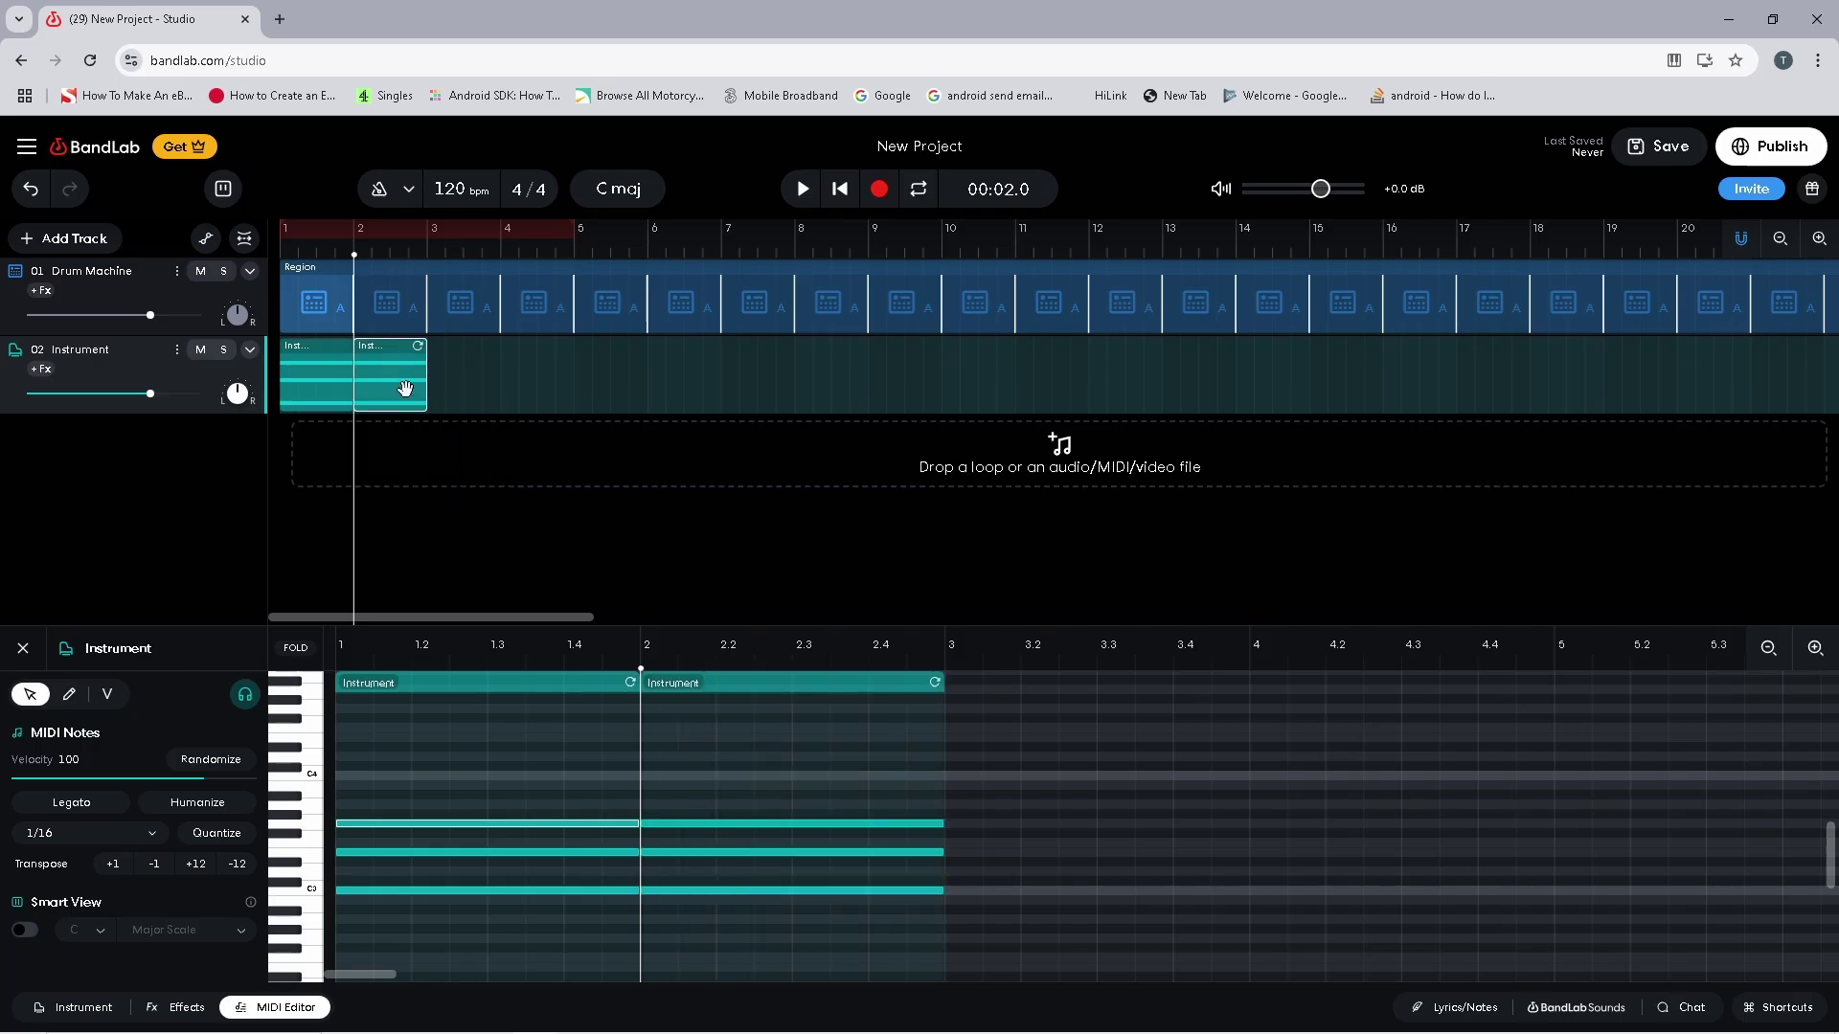
Raise all three notes of the bar 2 chord together to F3, A3 and C4, making an F major chord
double_click(406, 388)
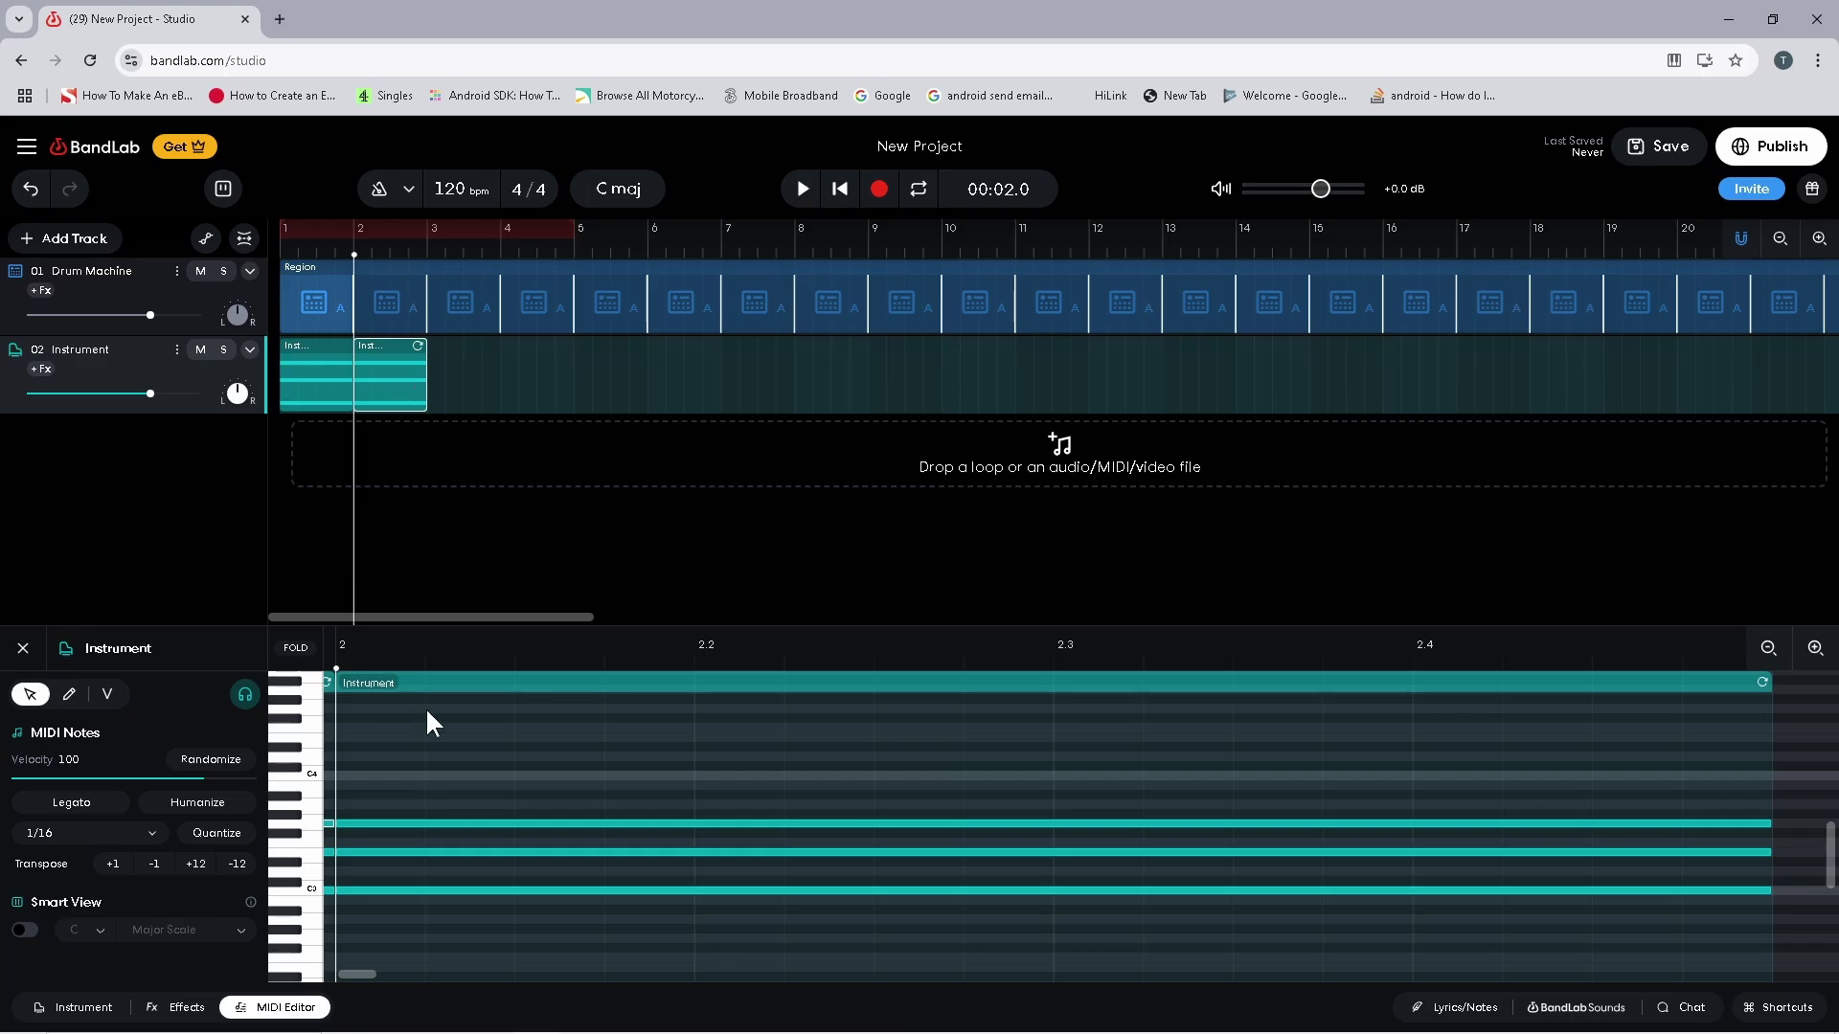
drag(452, 772, 512, 914)
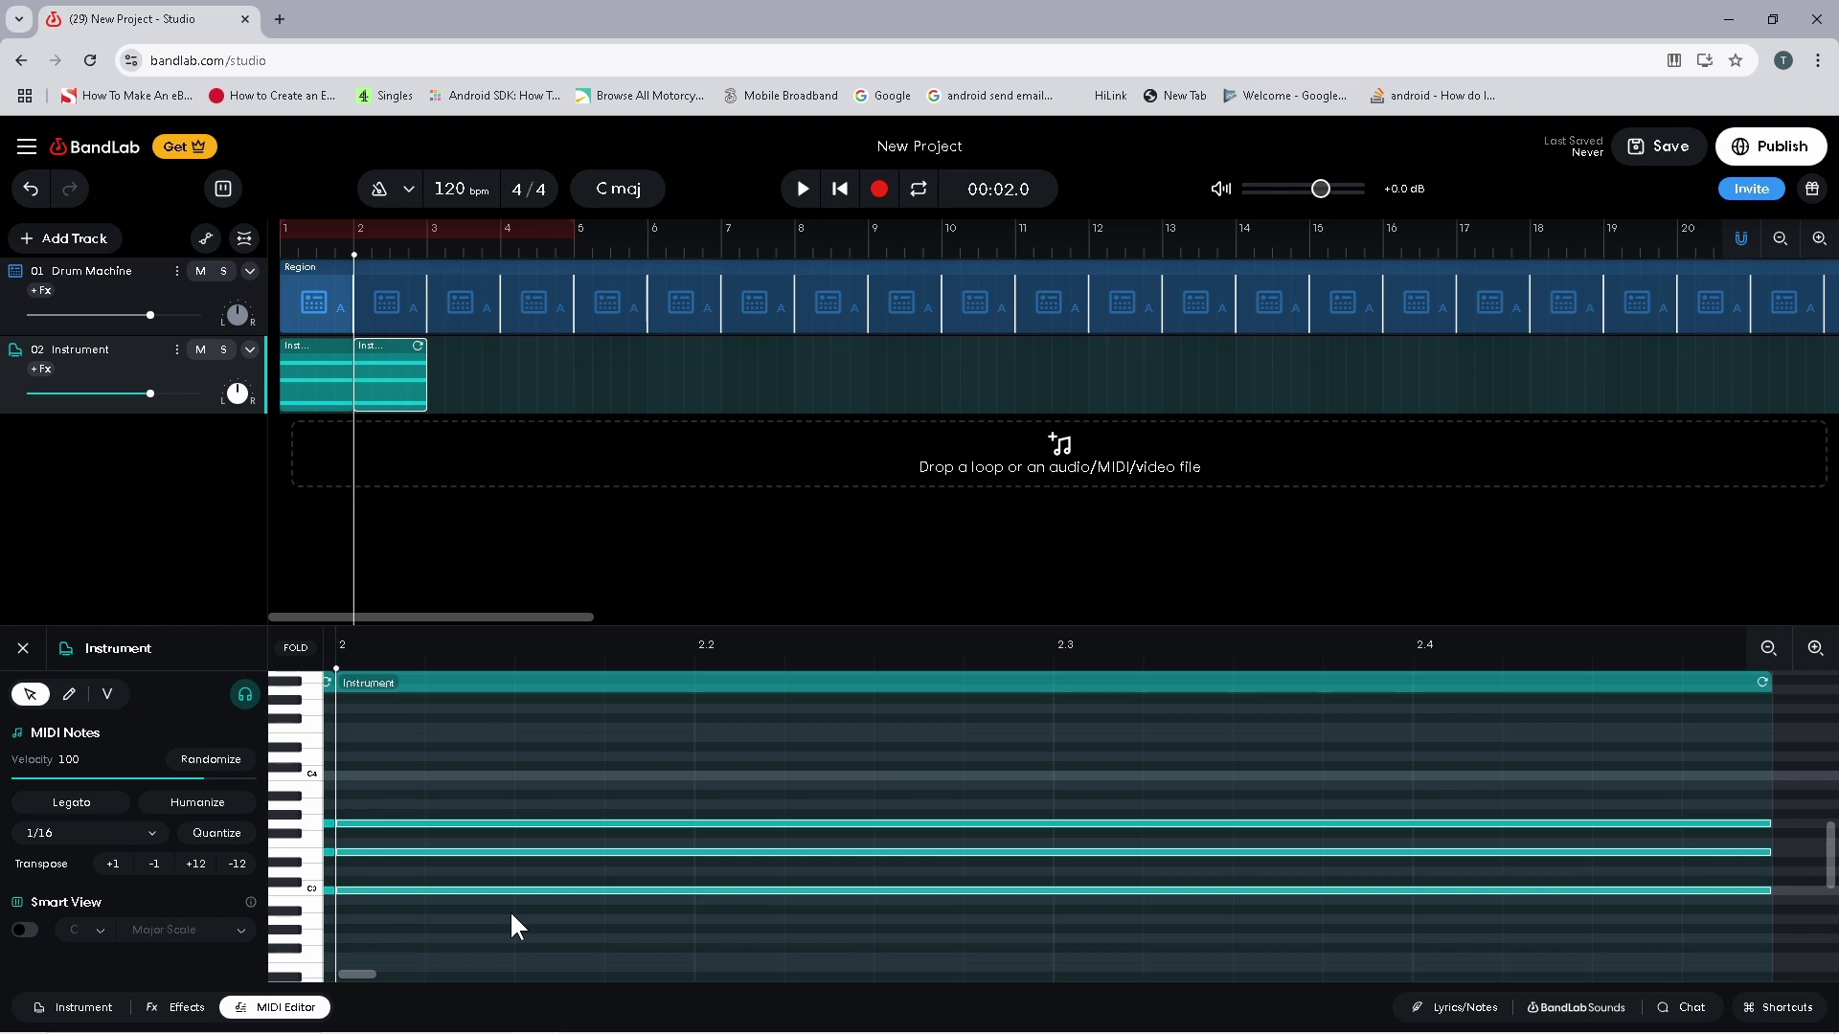
drag(406, 889, 408, 848)
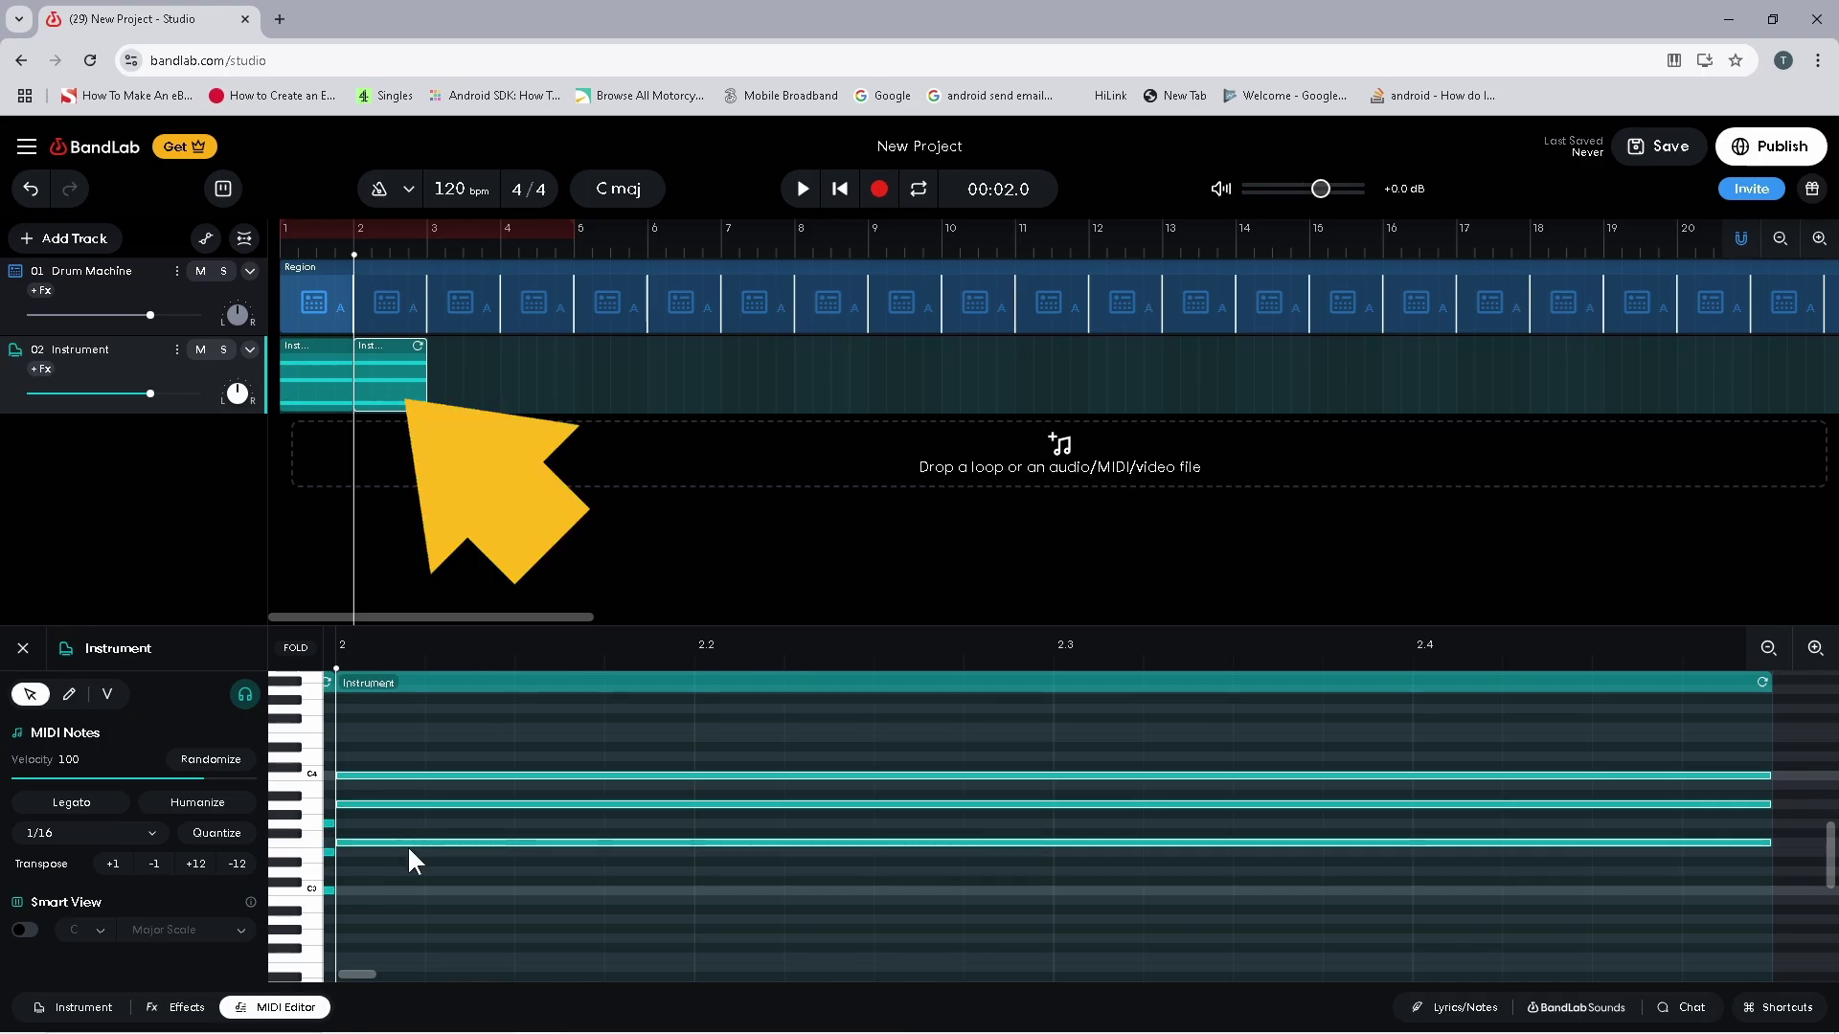
Copy the F major chord region from bar 2 and paste it at bar 3
right_click(374, 377)
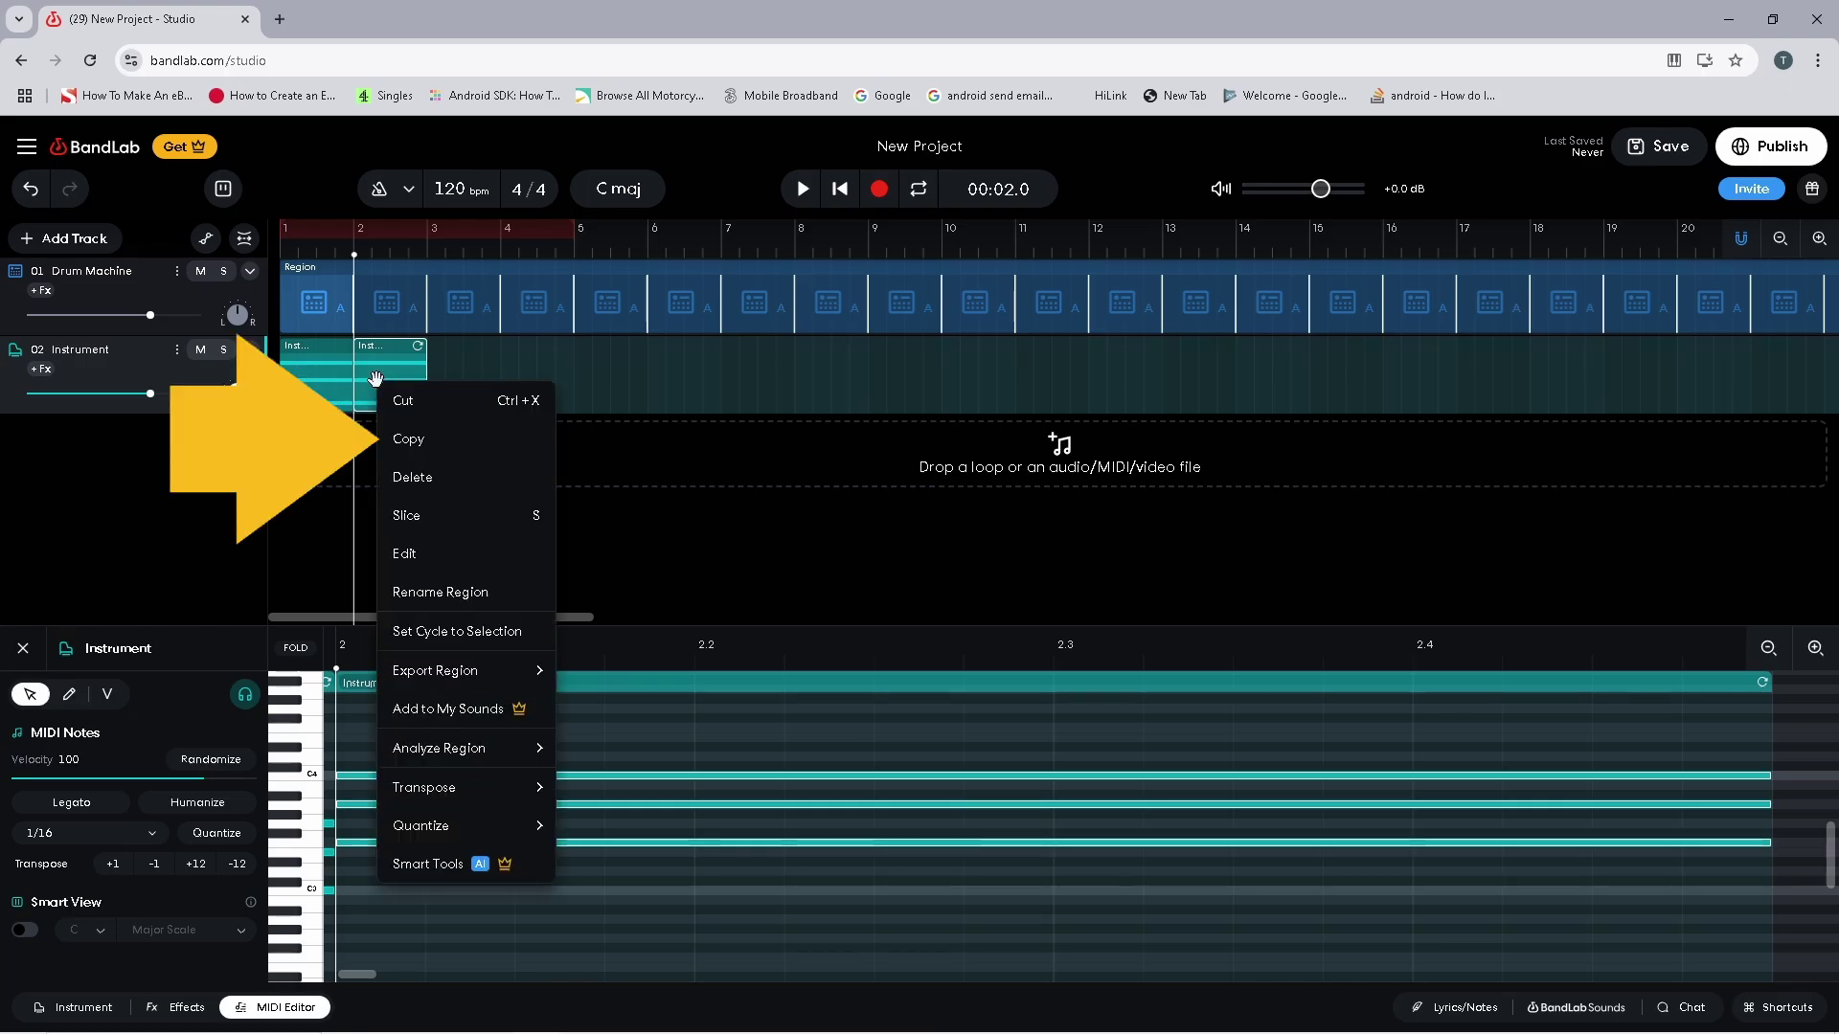
click(416, 439)
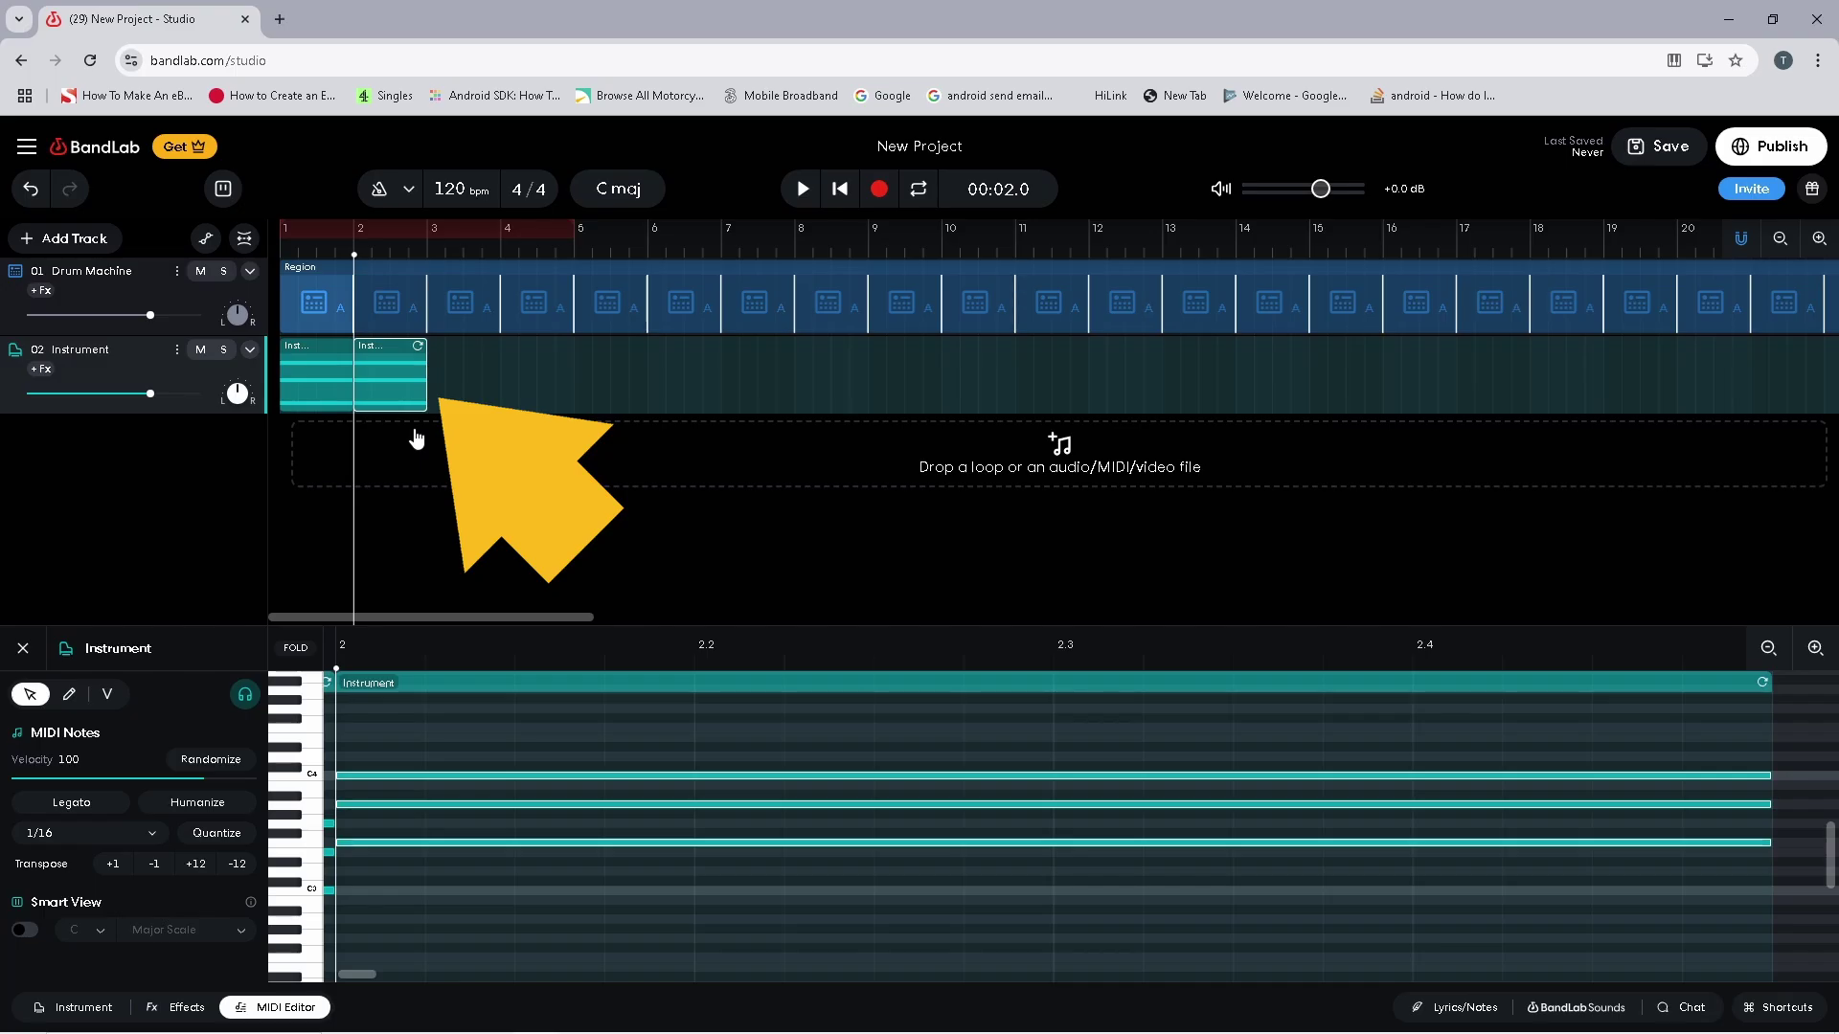
click(431, 395)
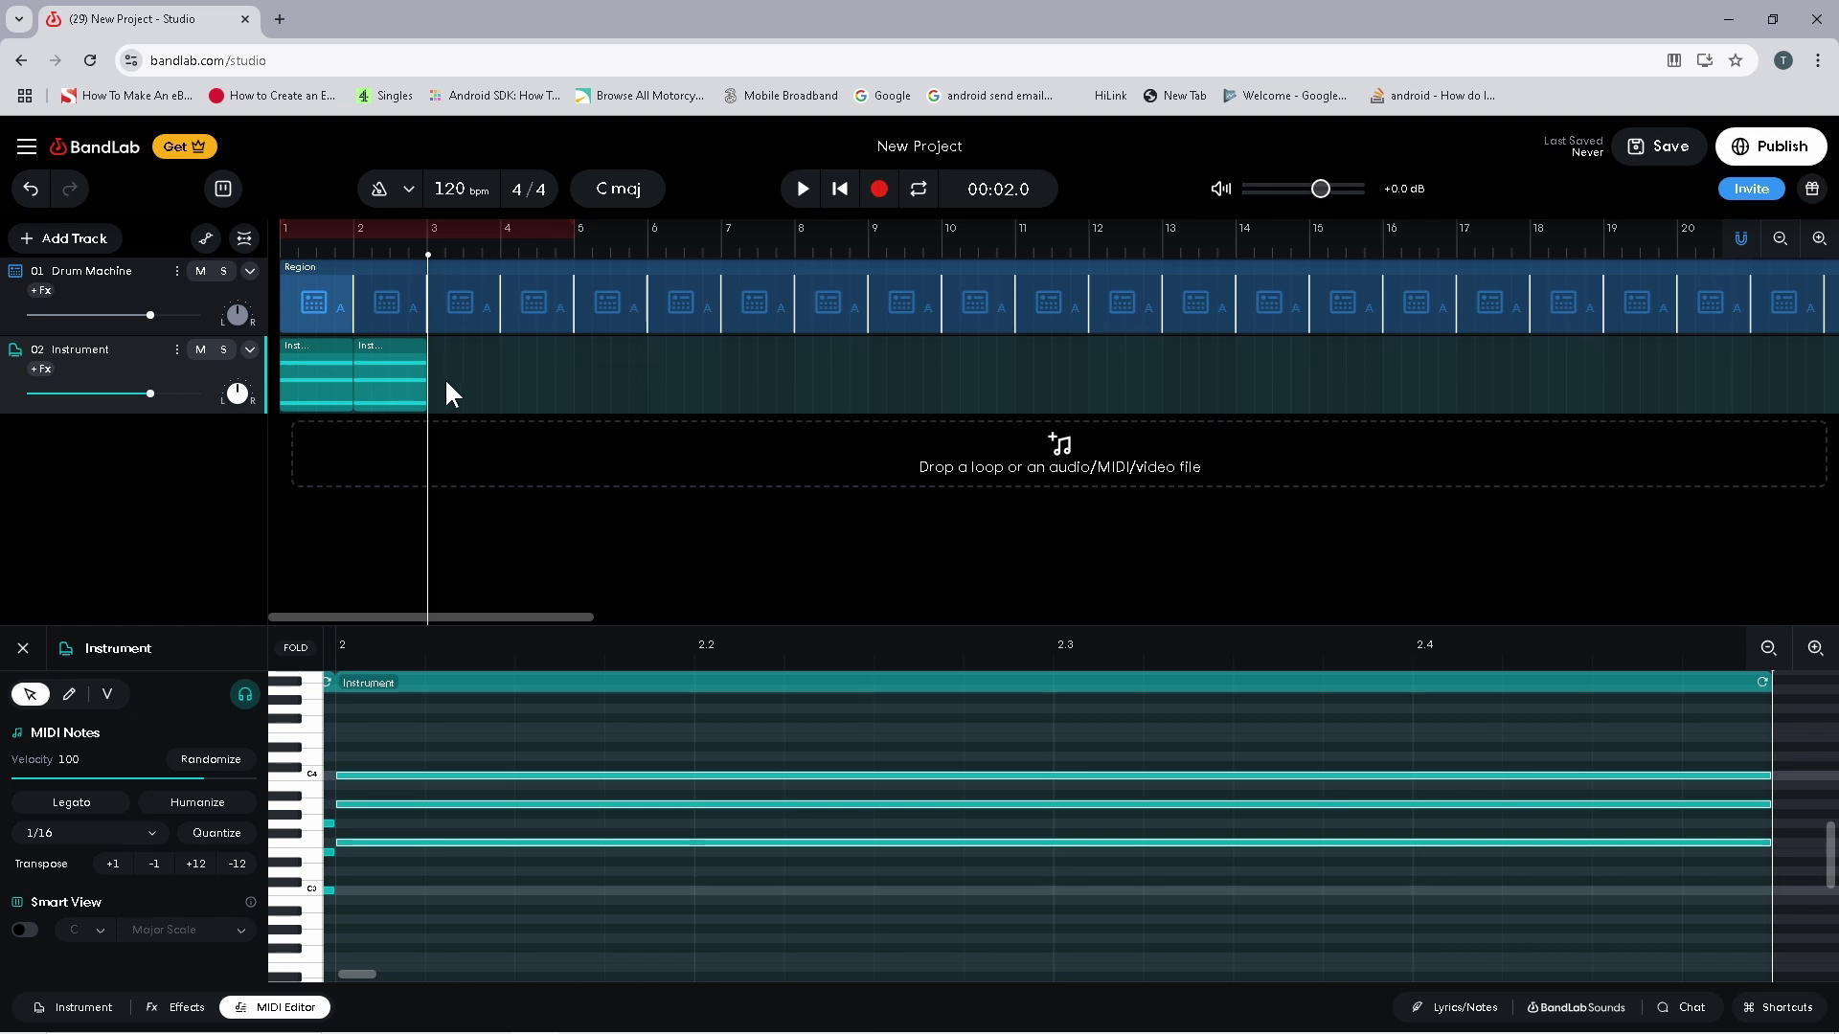
right_click(446, 383)
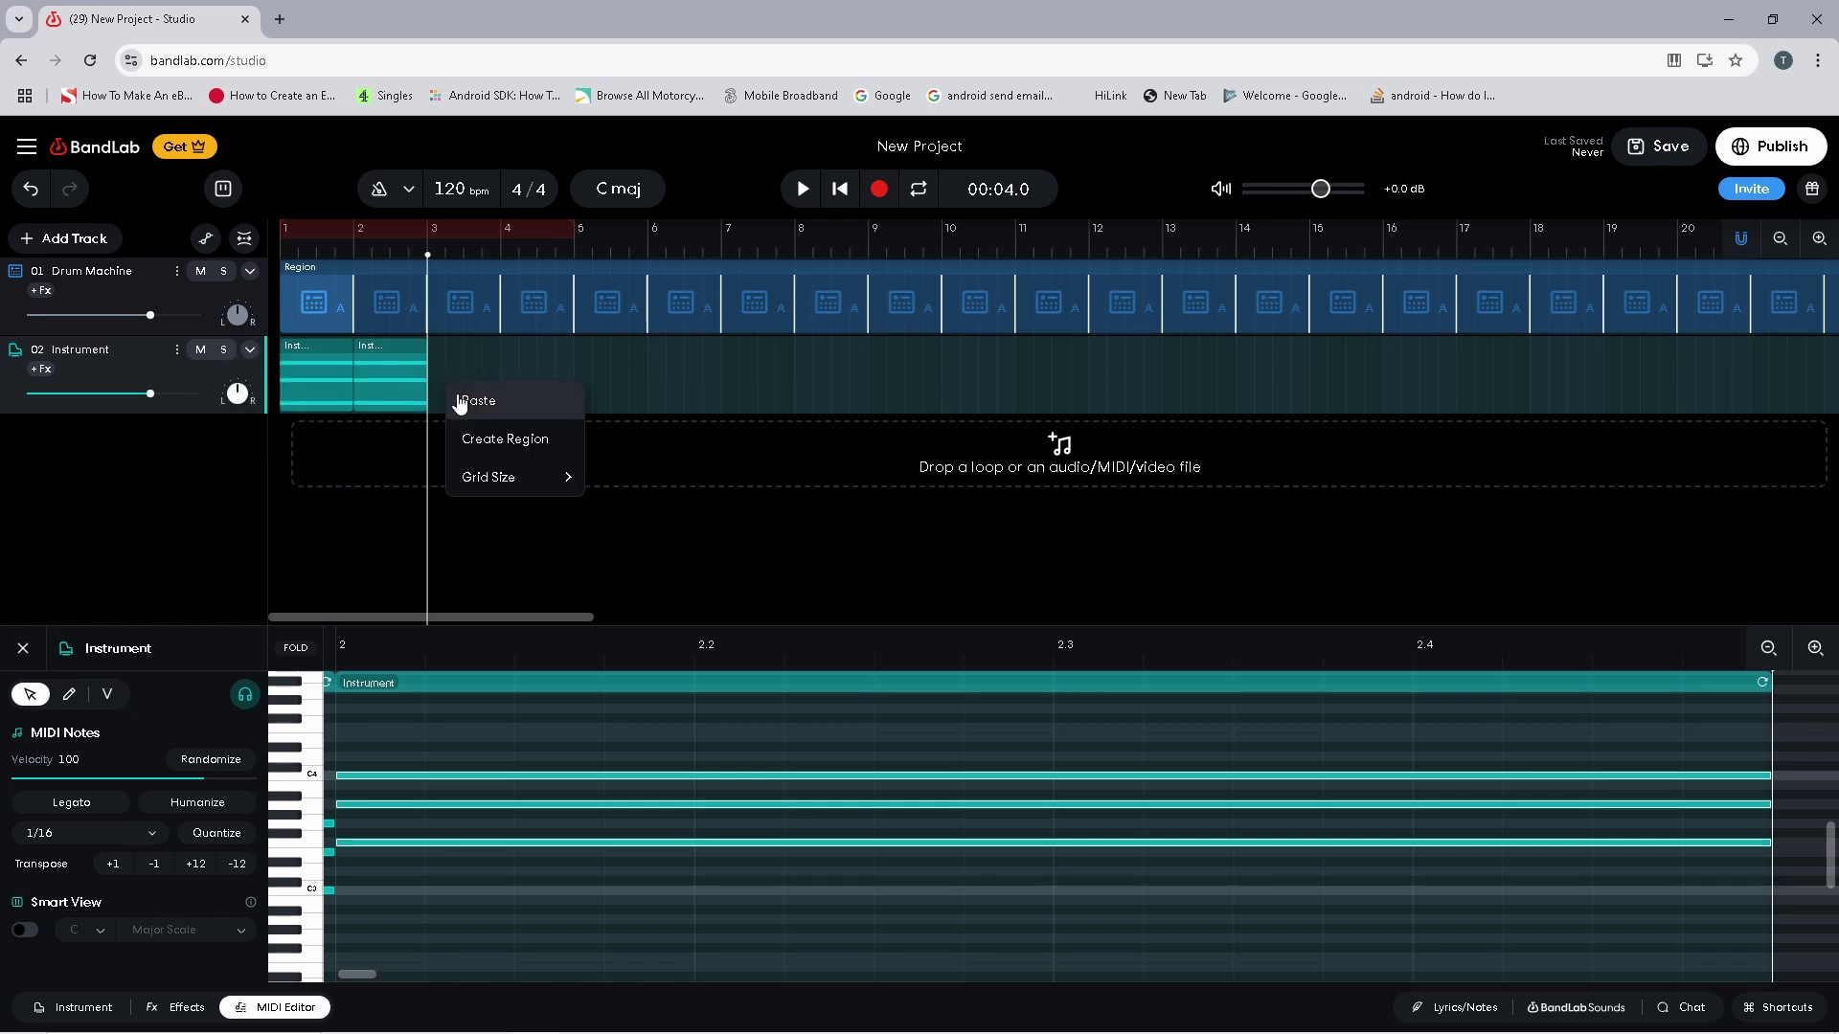
click(457, 400)
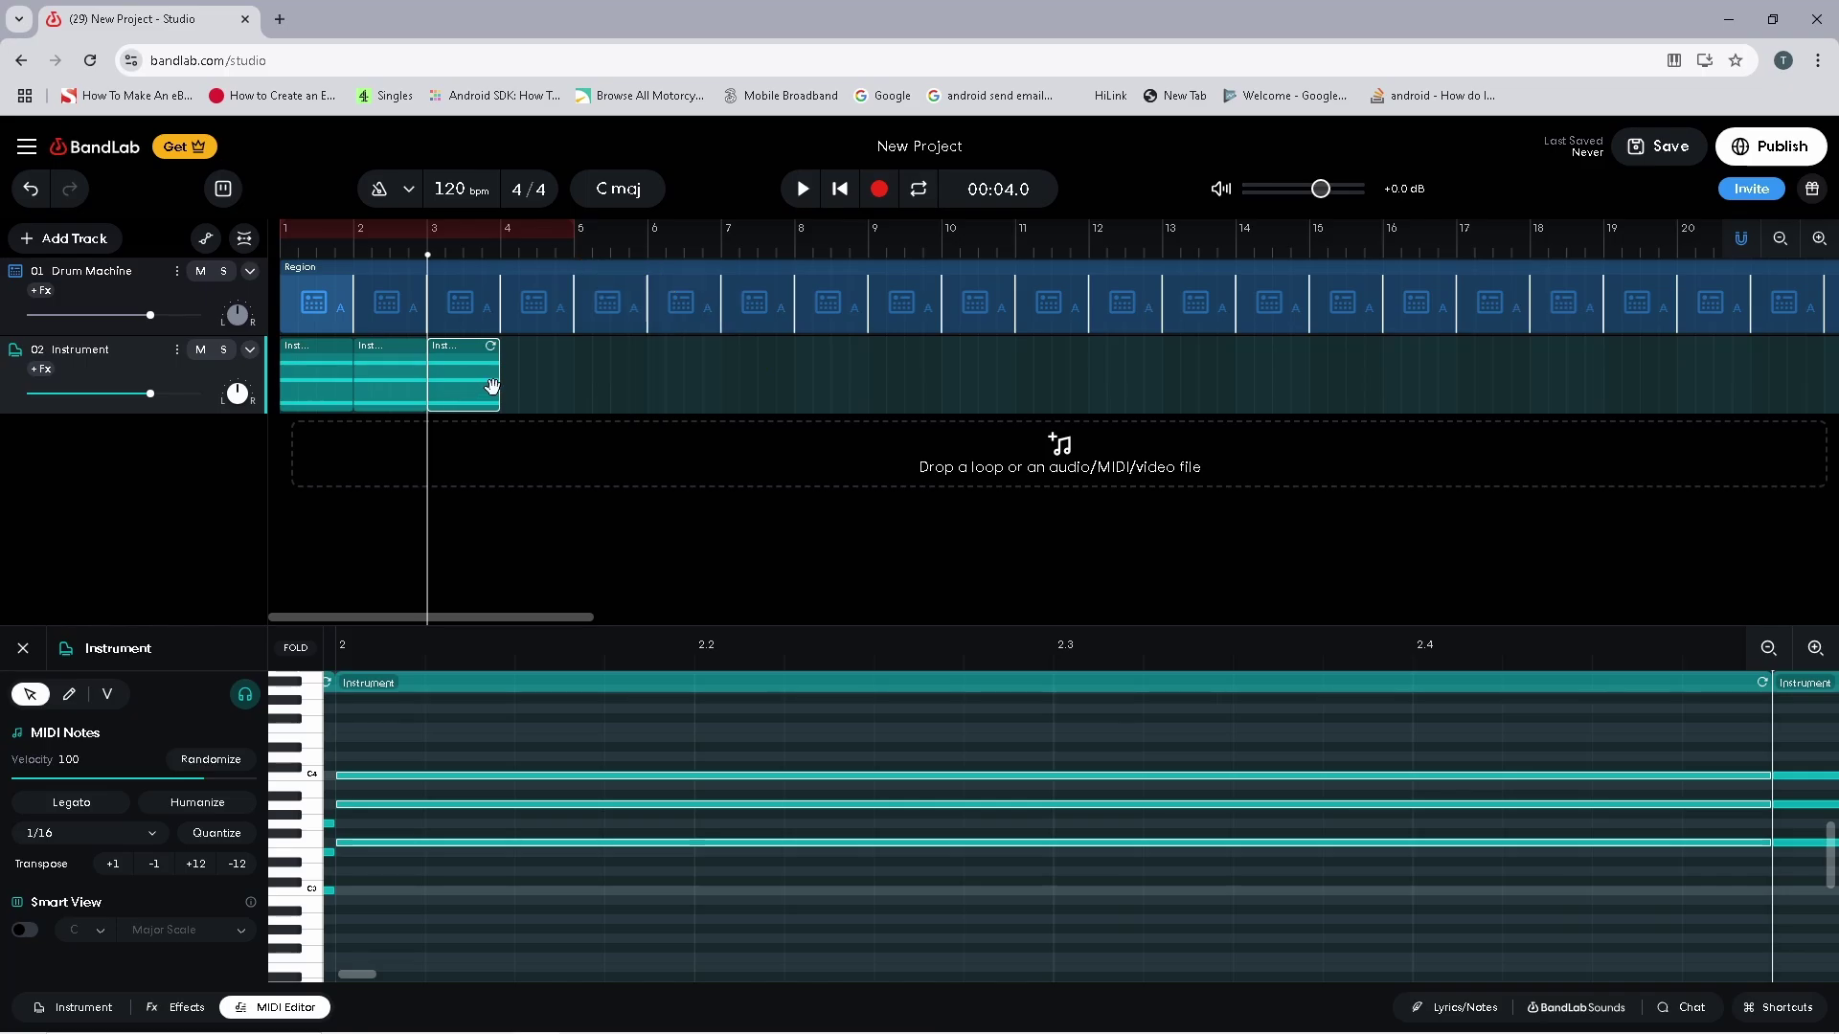
Extend the bar 3 region to the start of bar 5 and make its chord G major (G3, B3, D4), lasting both bars
drag(502, 382, 568, 384)
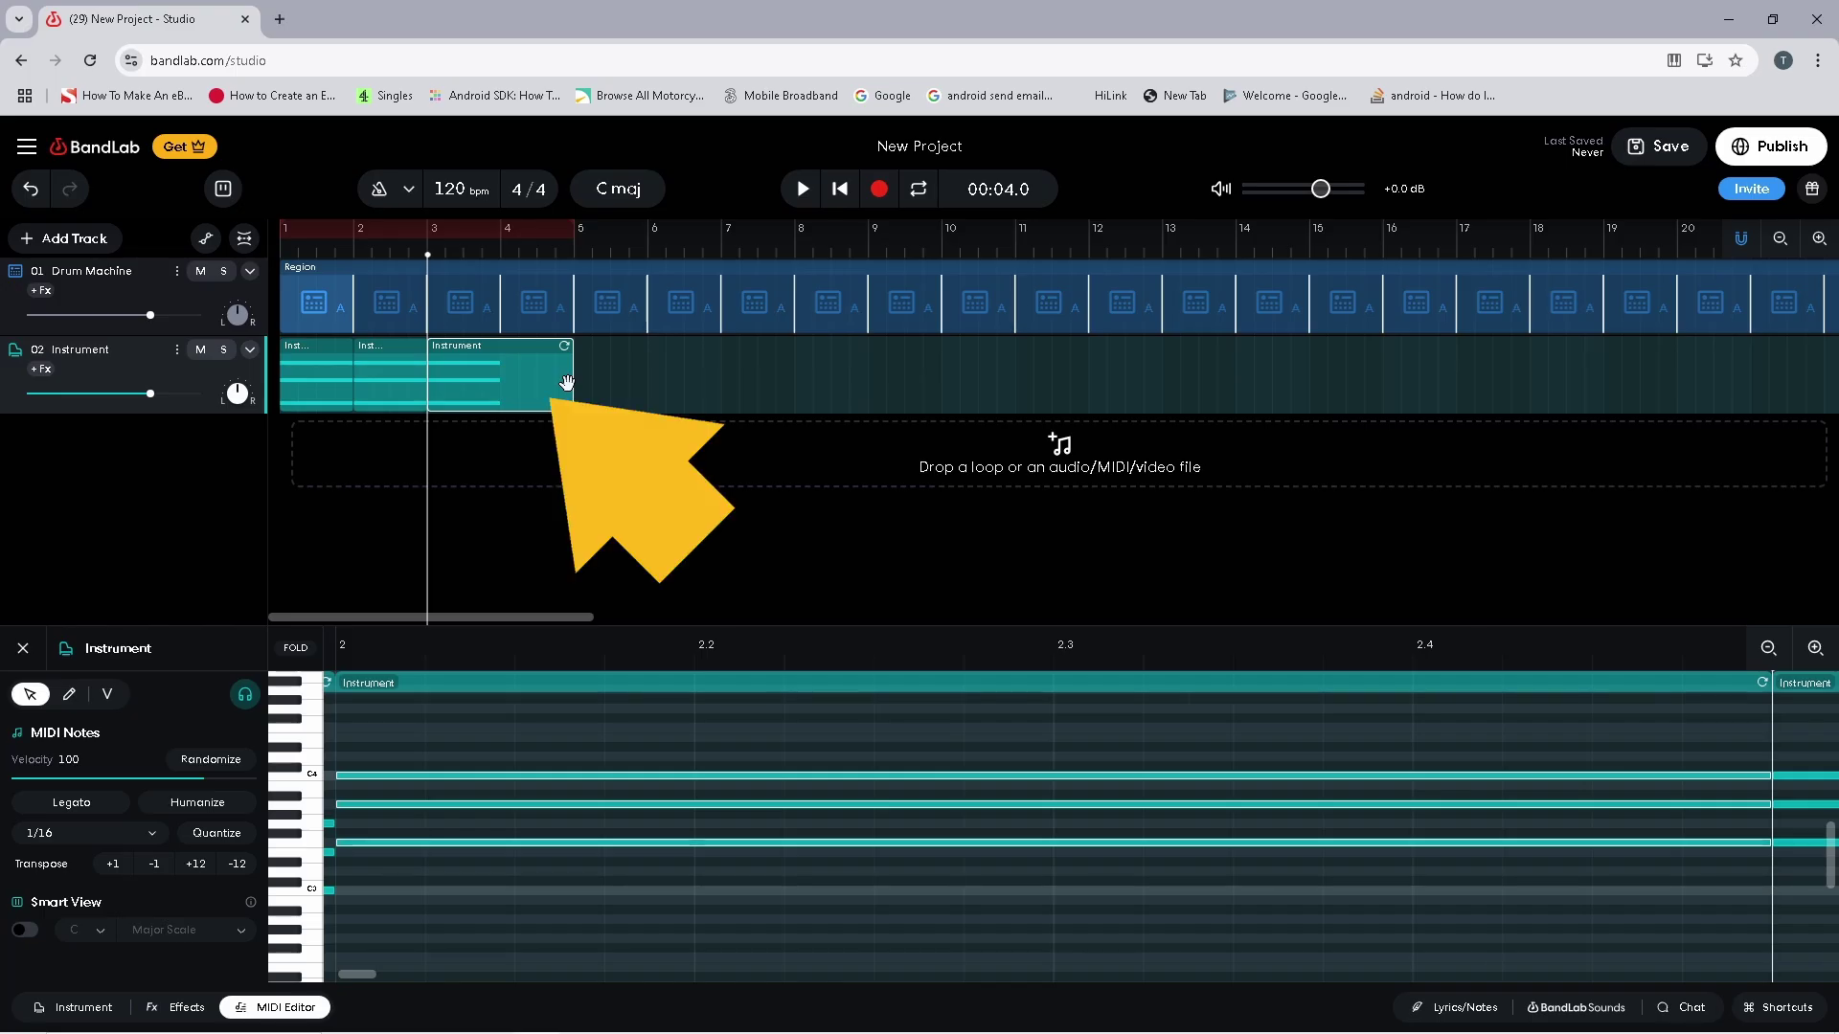
click(516, 385)
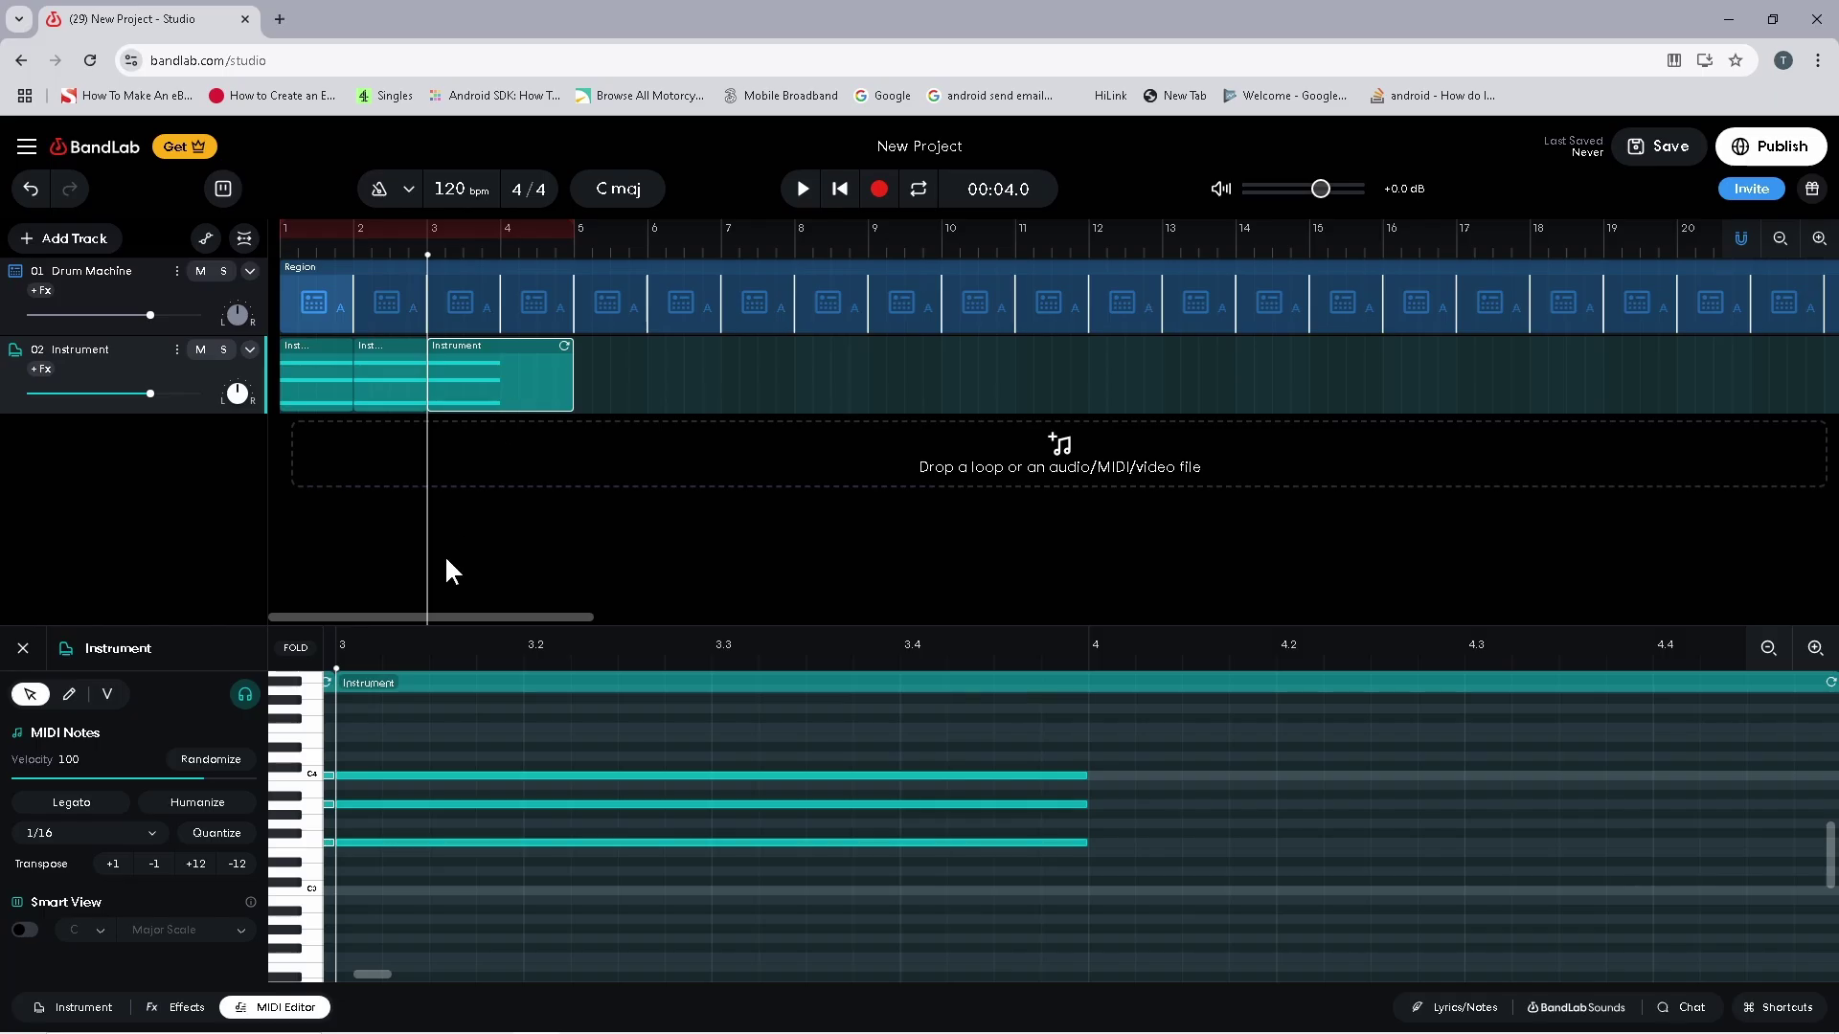
drag(458, 726, 519, 849)
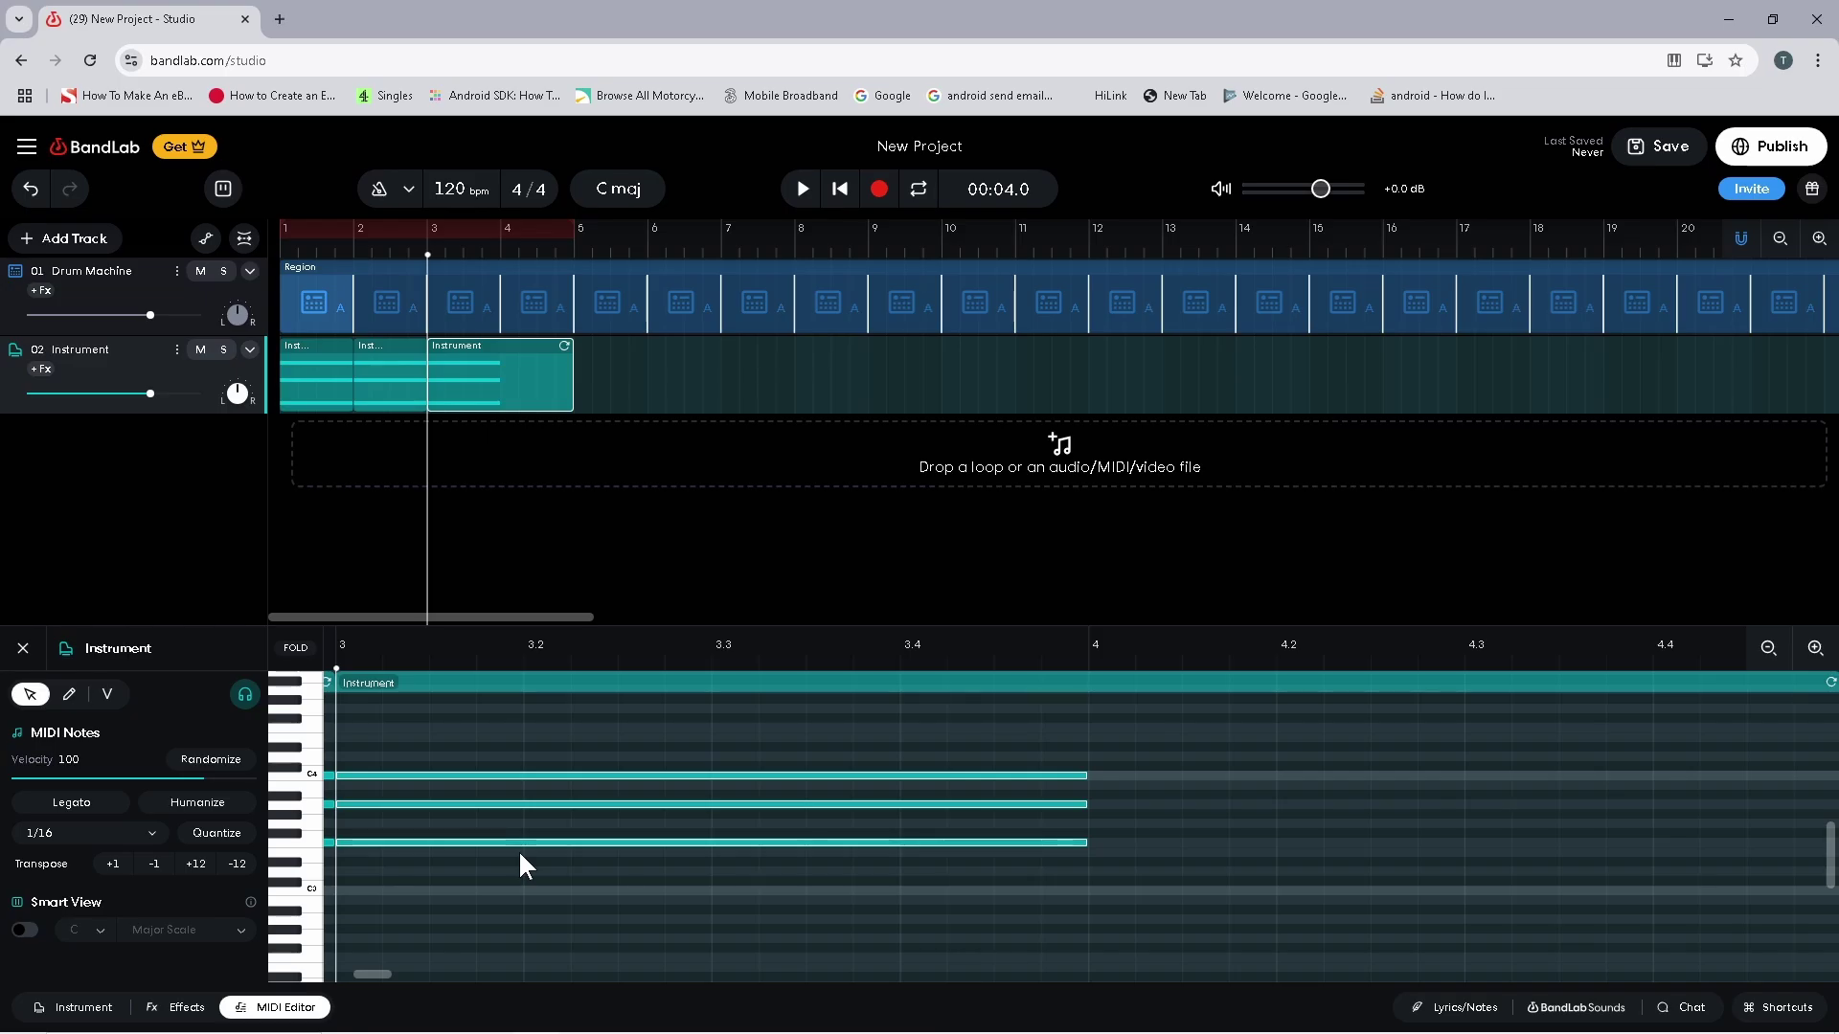
drag(529, 842, 531, 831)
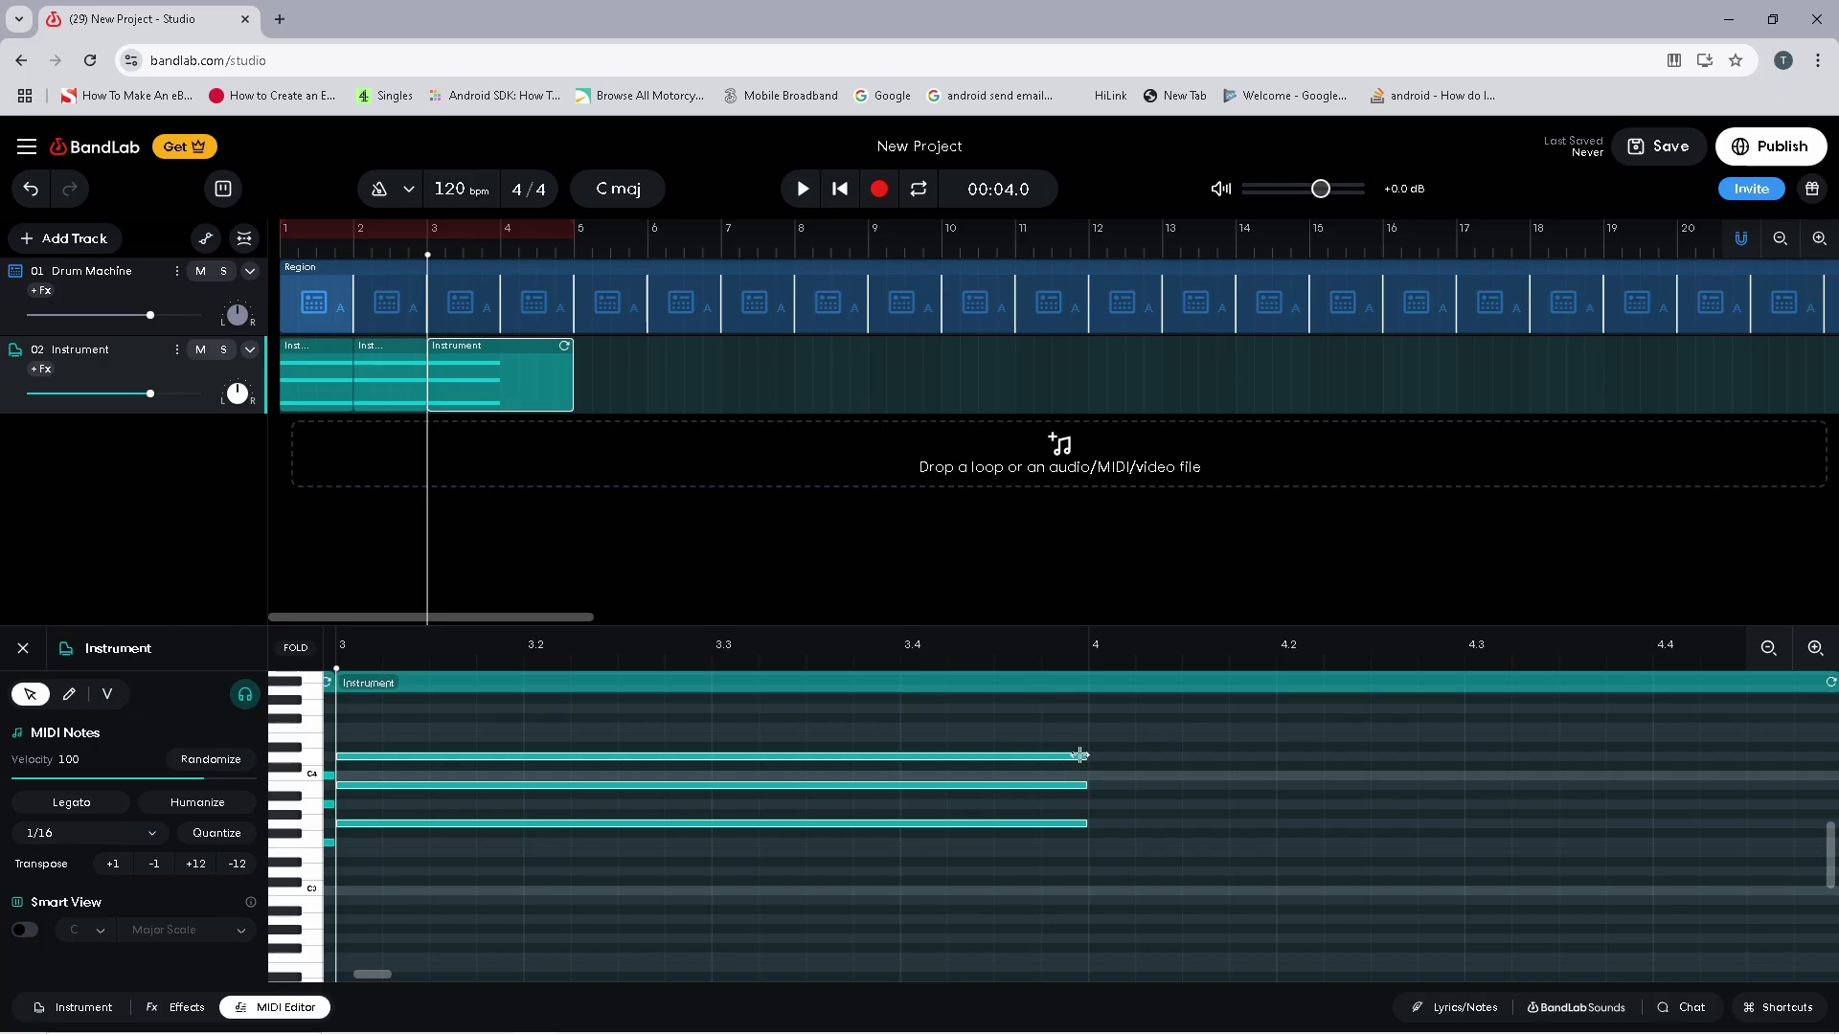
drag(1086, 757, 1831, 800)
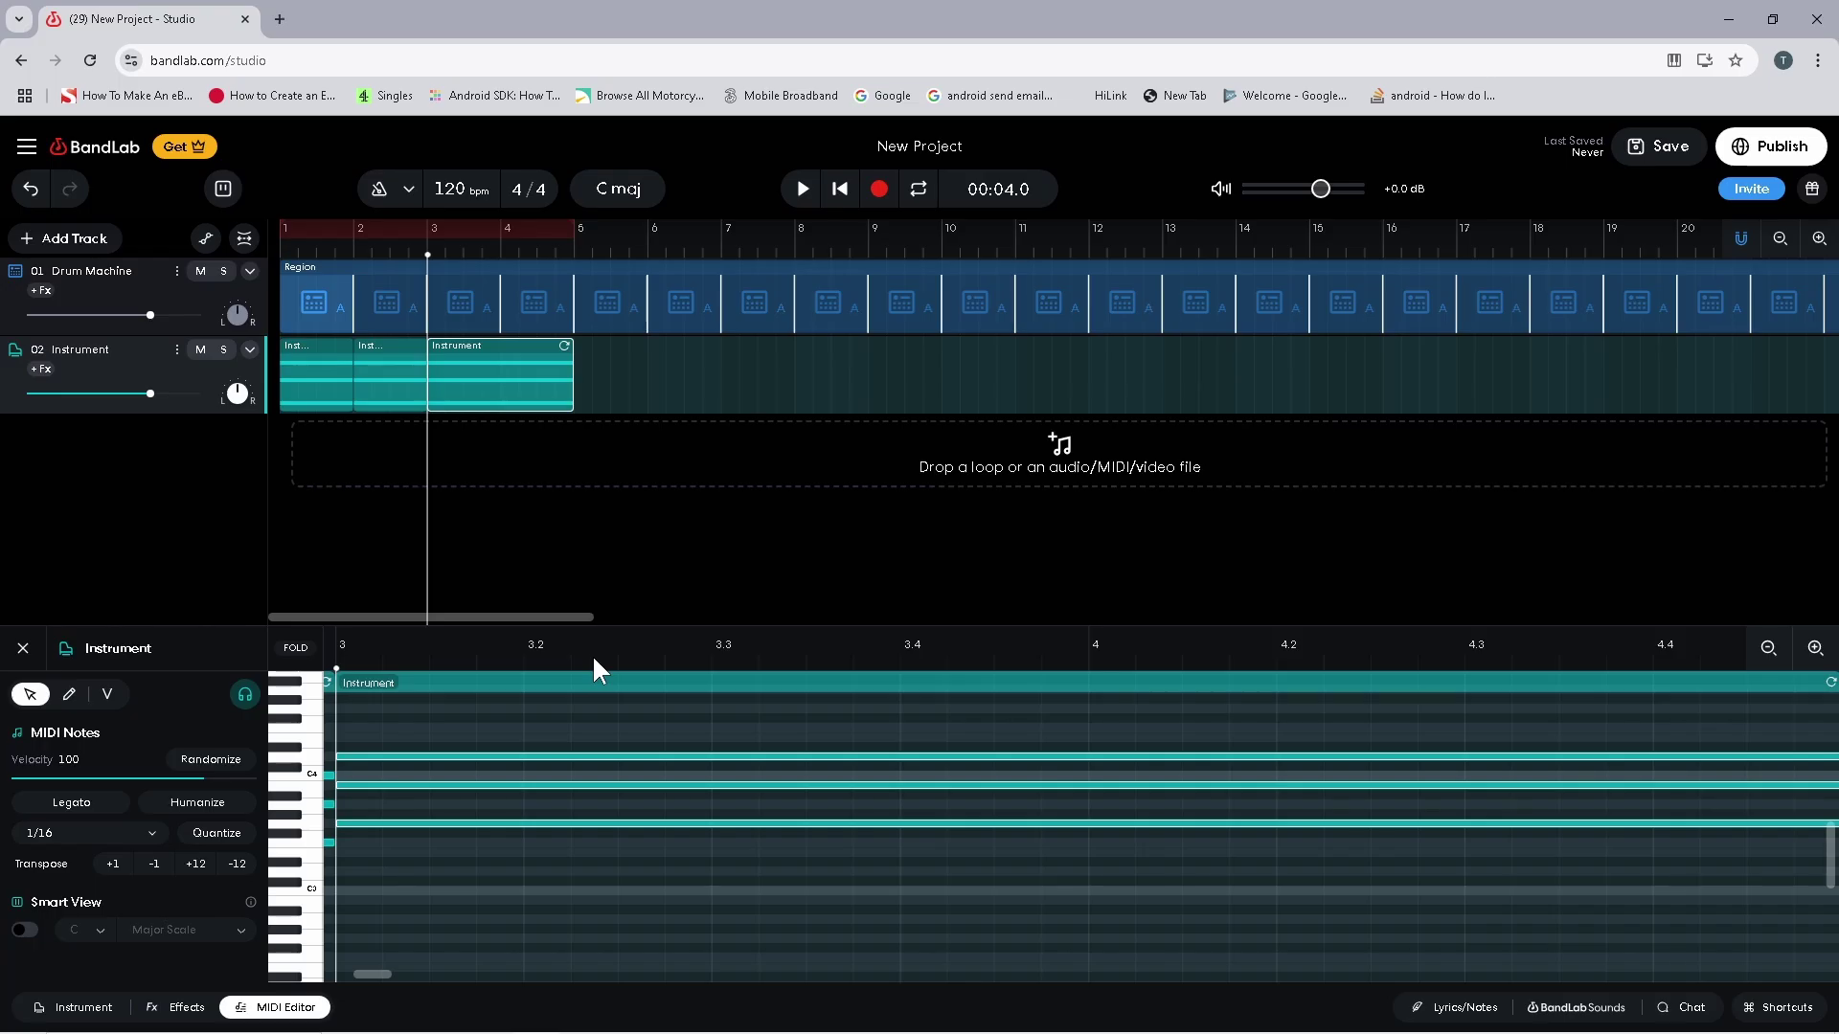
Merge the three chord regions into one and loop the merged region to the start of bar 21
drag(632, 383, 559, 391)
drag(444, 383, 330, 377)
right_click(328, 379)
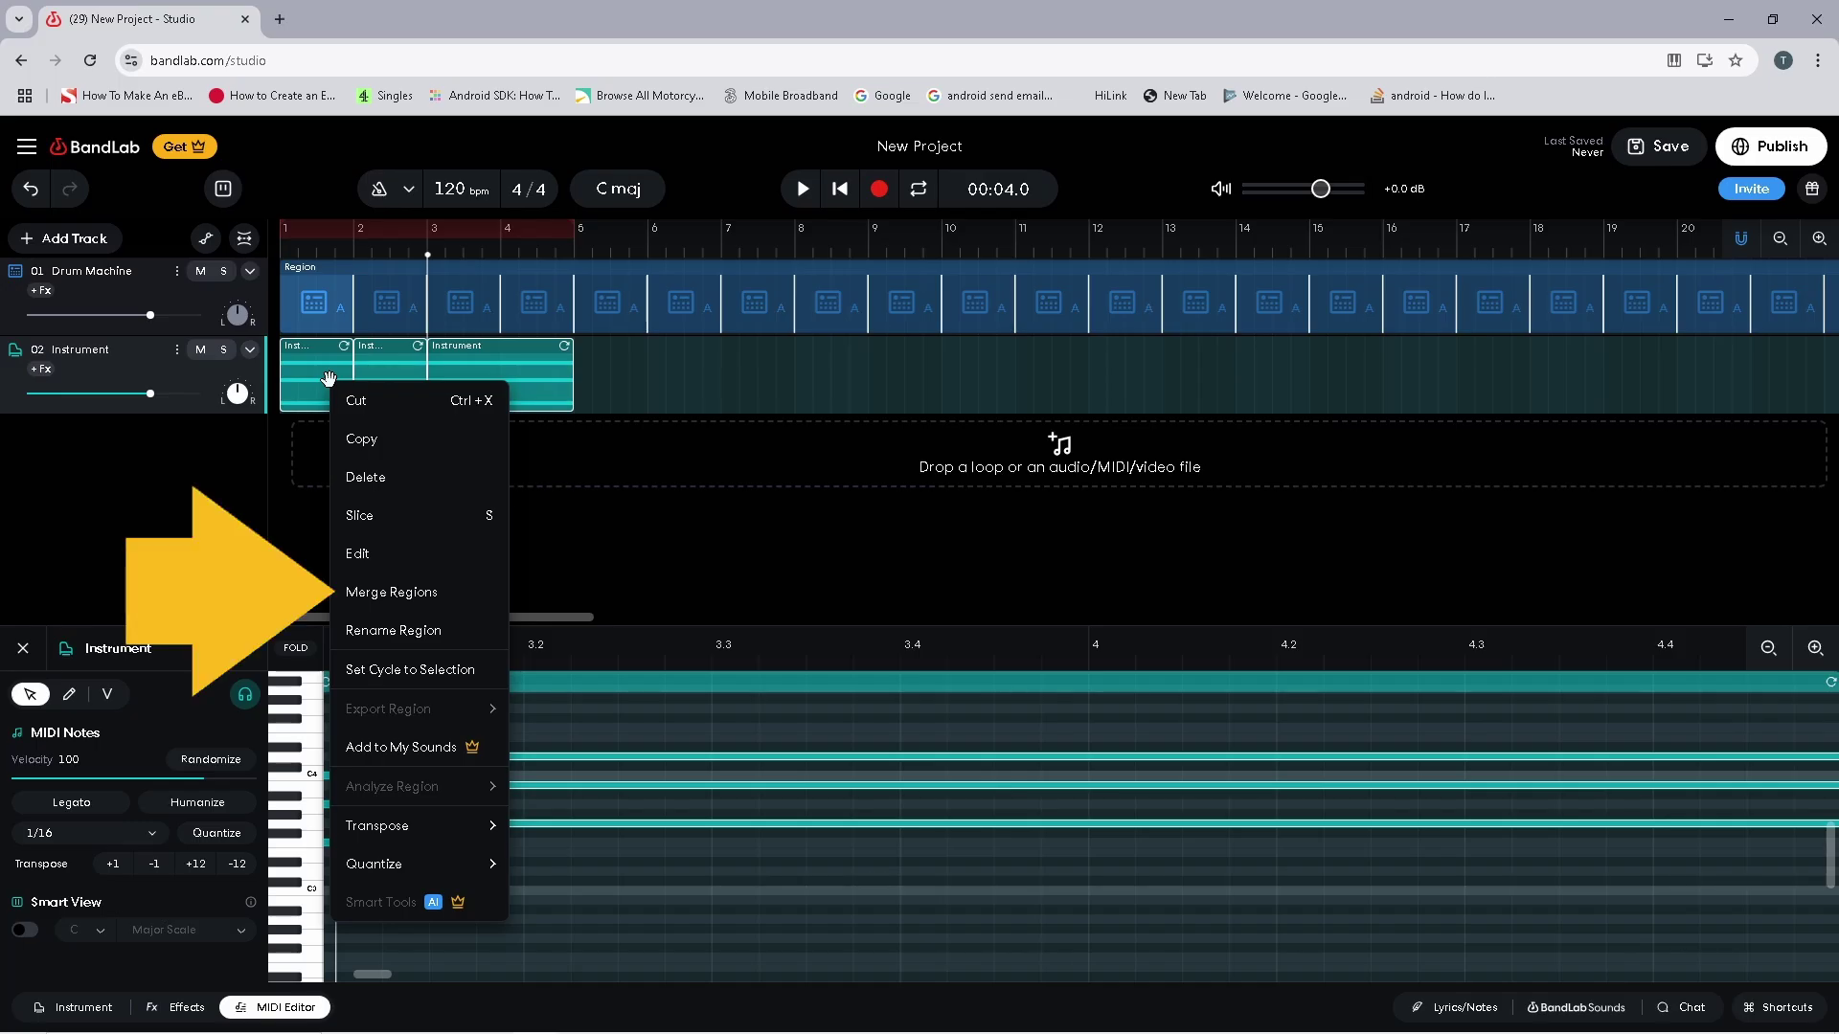
click(402, 592)
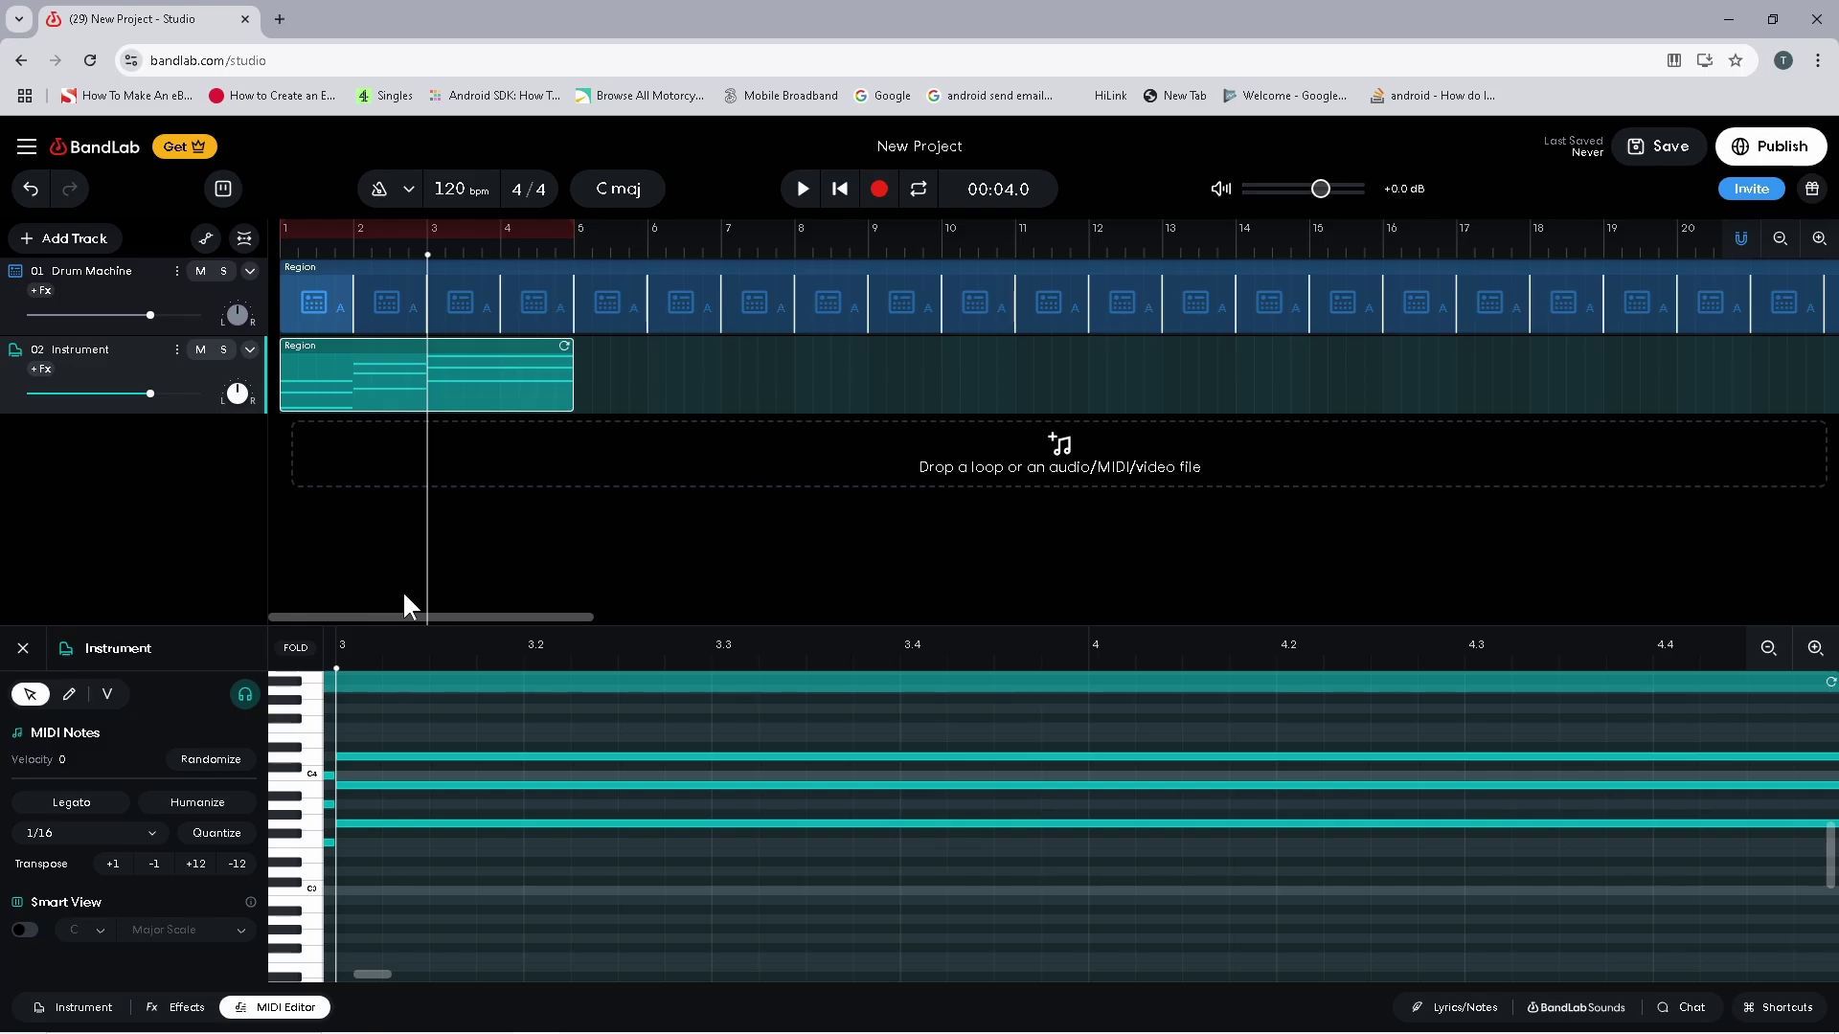
drag(577, 343, 1460, 447)
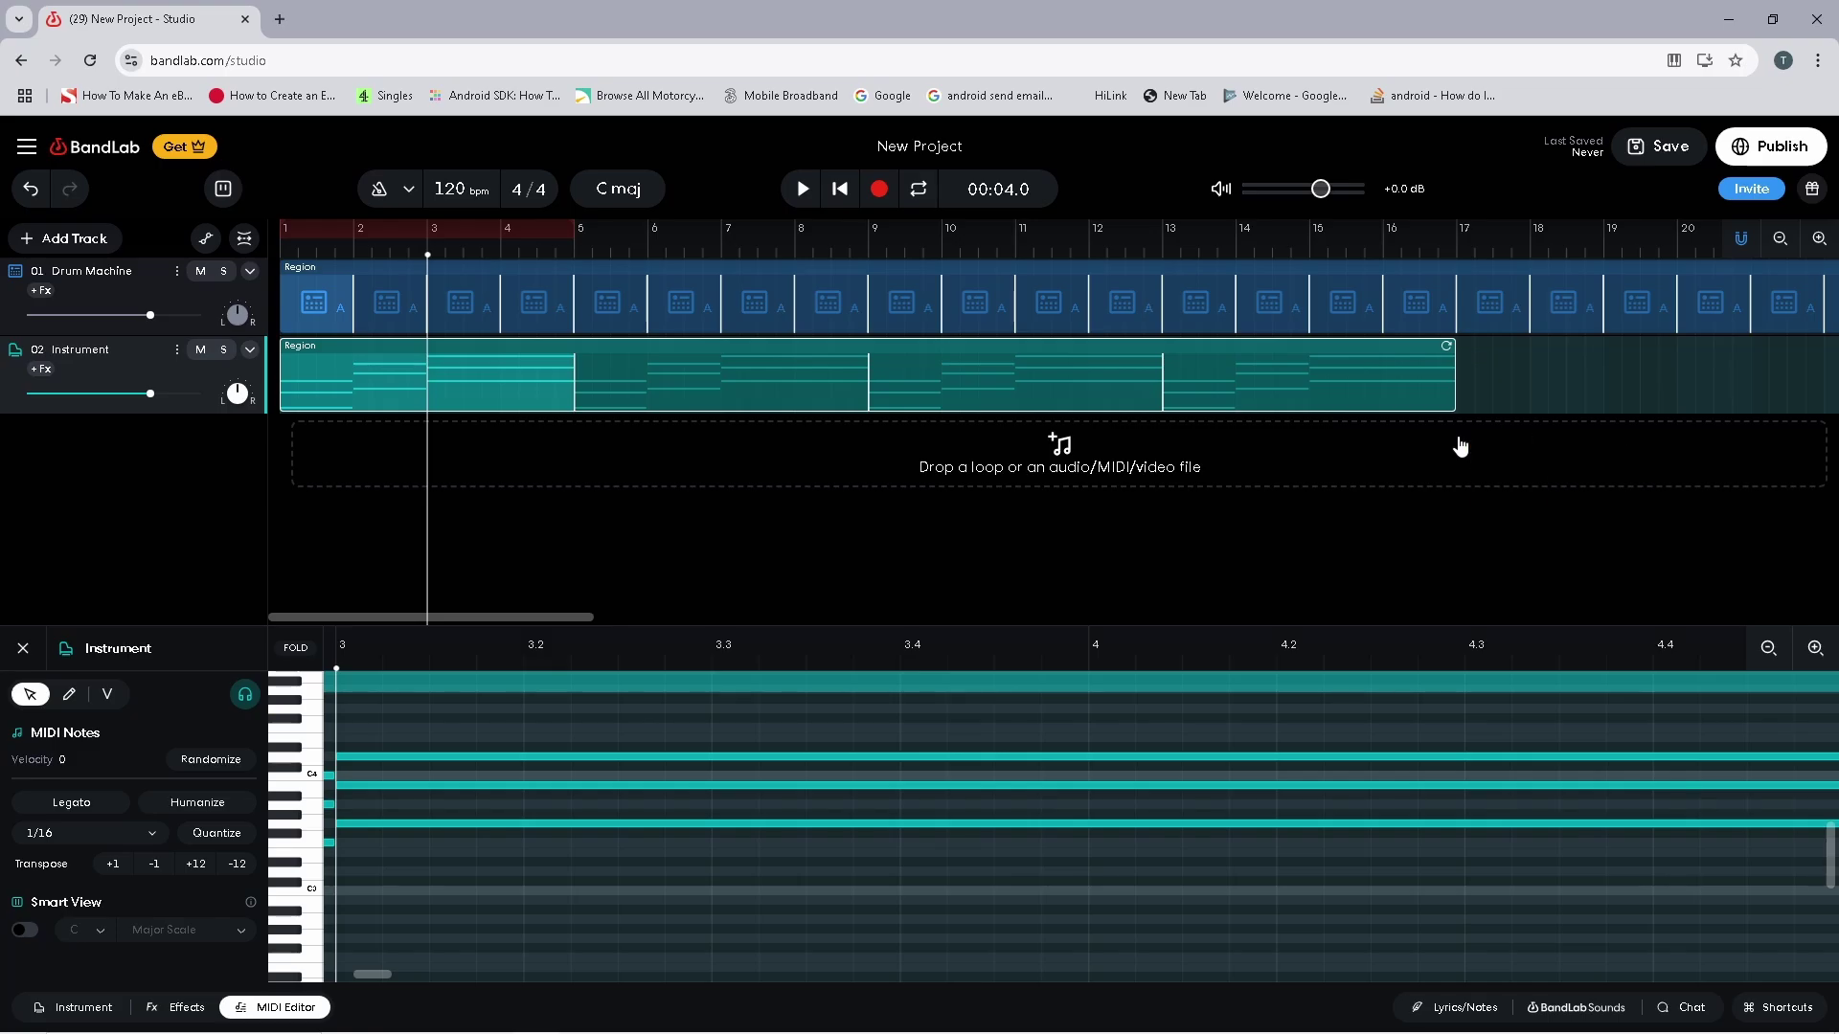
drag(1457, 347, 1749, 355)
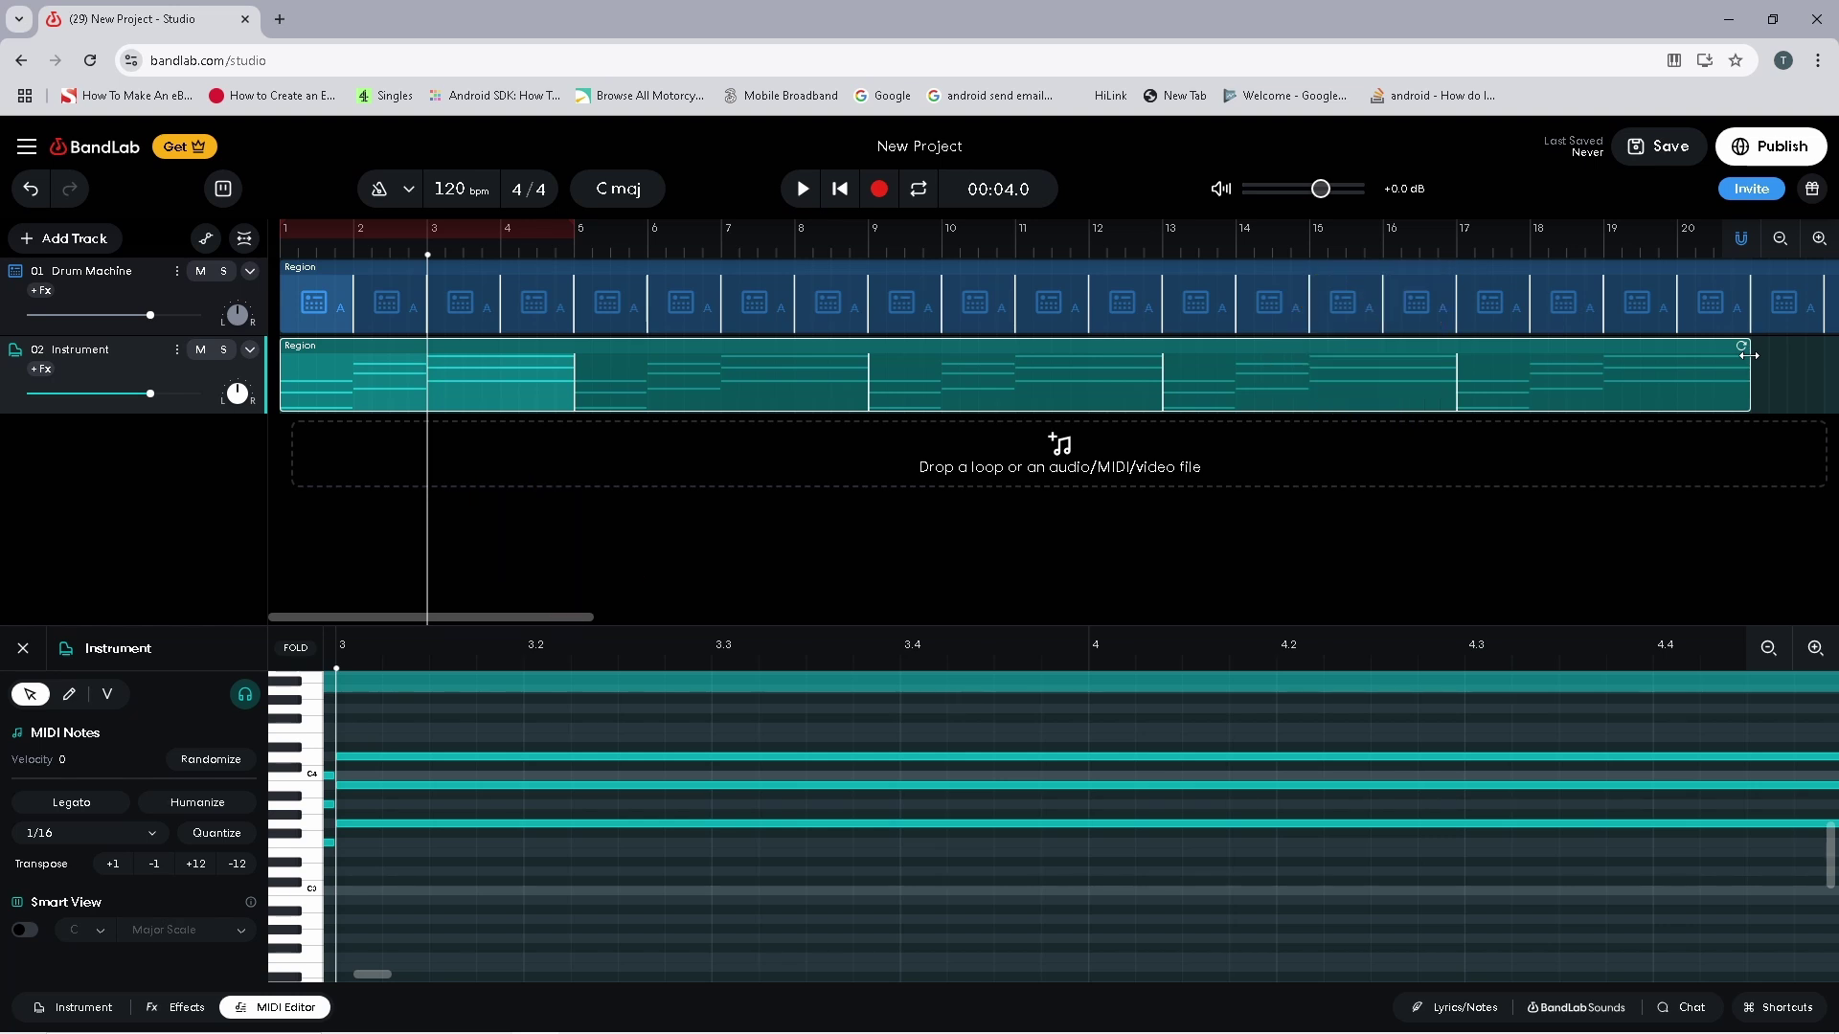
Slice the looped chord region at bar 17 and shorten the new region to end at the start of bar 19
click(1458, 247)
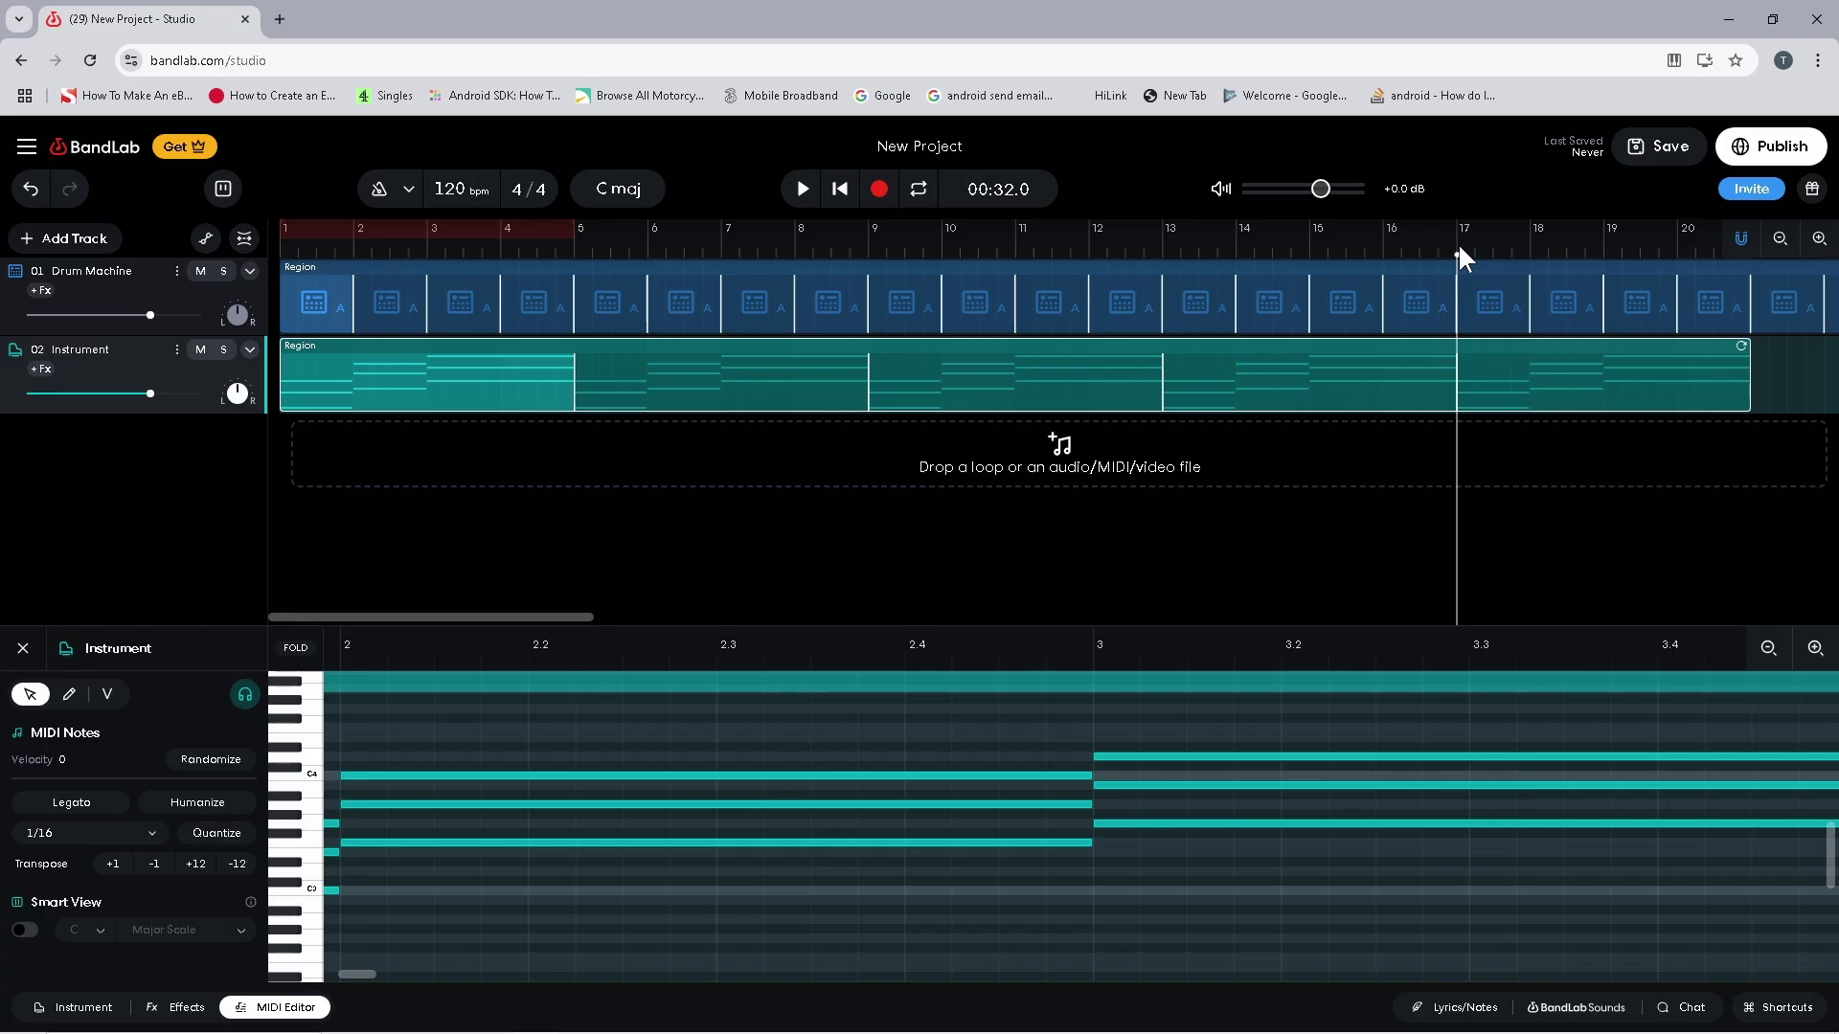
right_click(1568, 367)
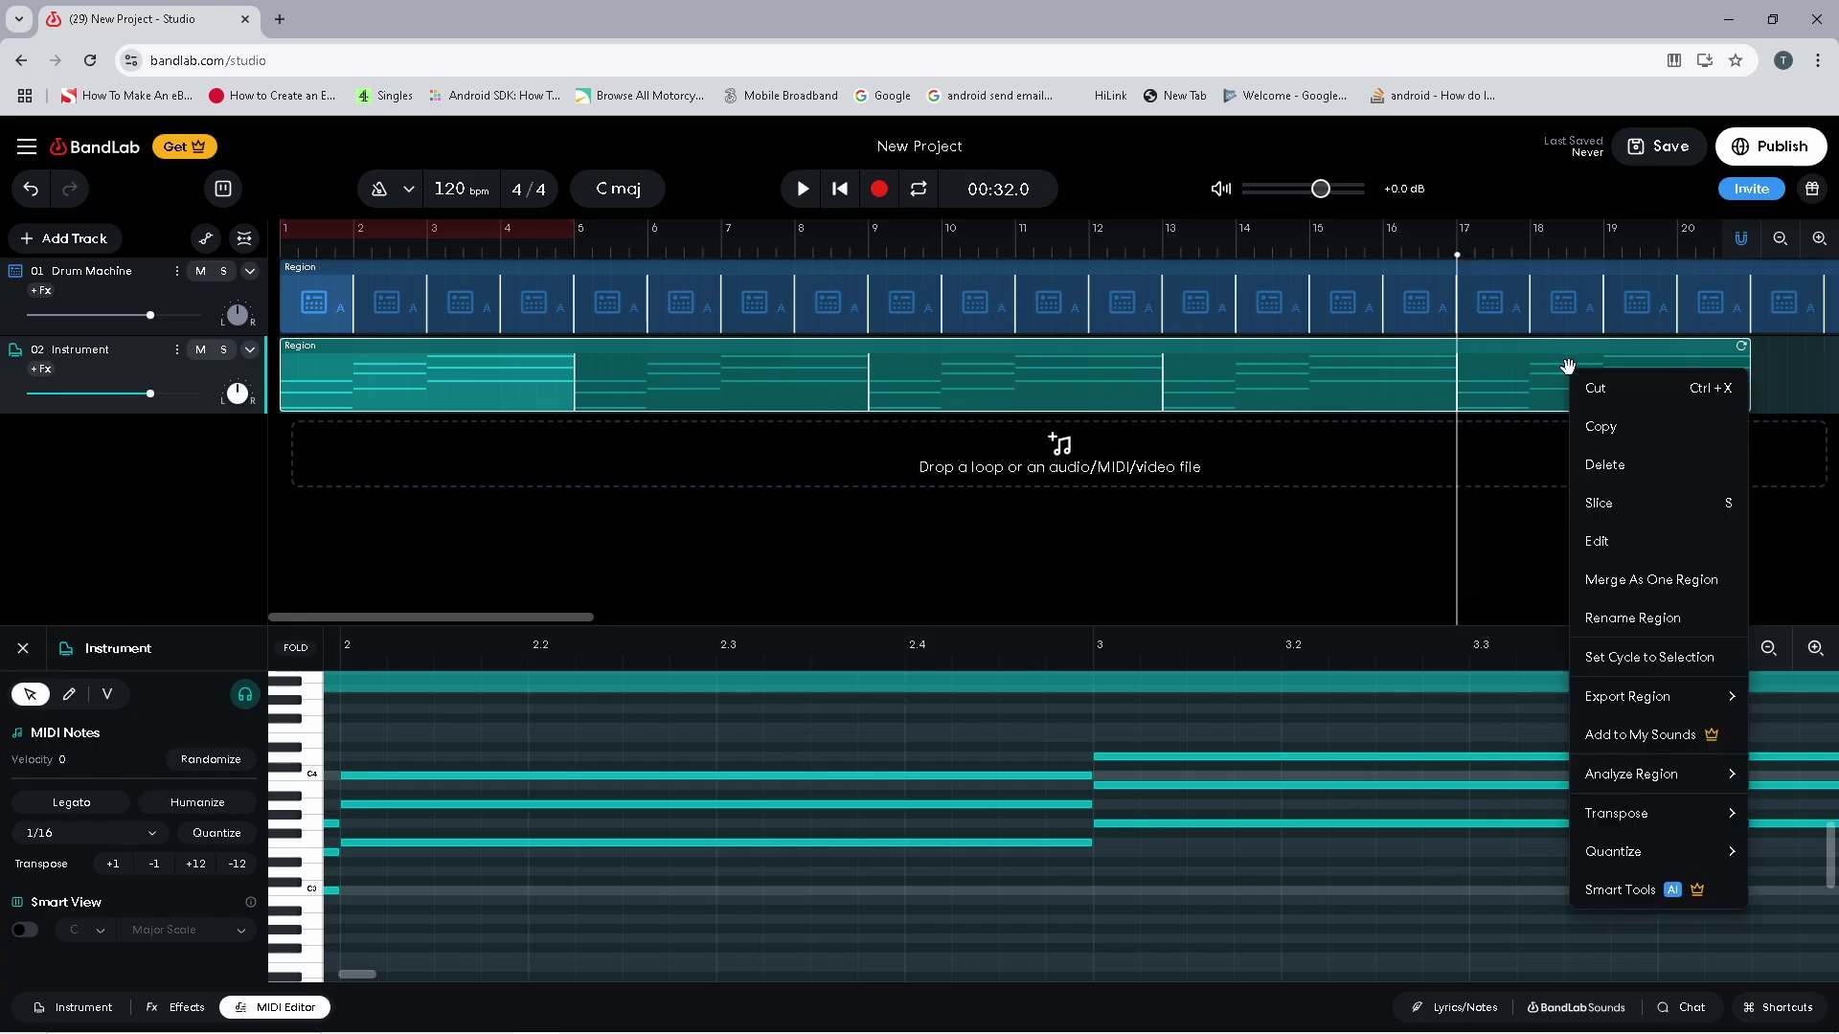
click(1604, 505)
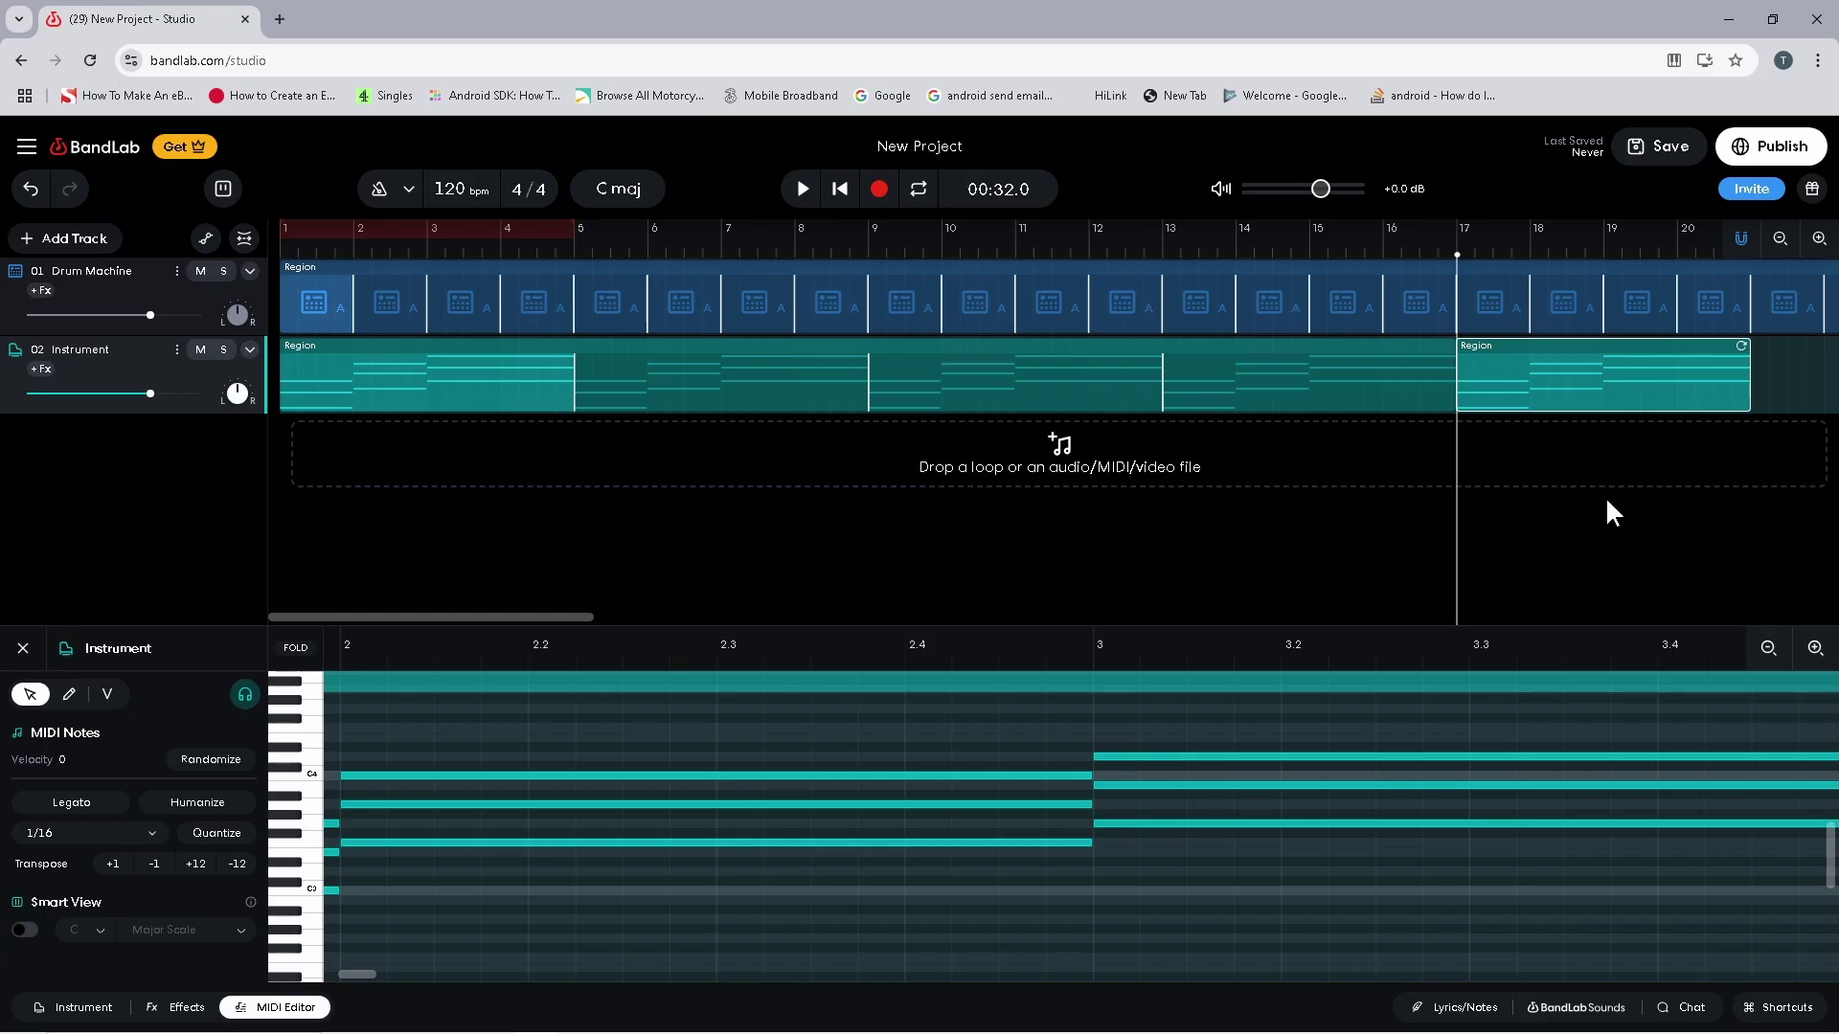
drag(1747, 381, 1606, 388)
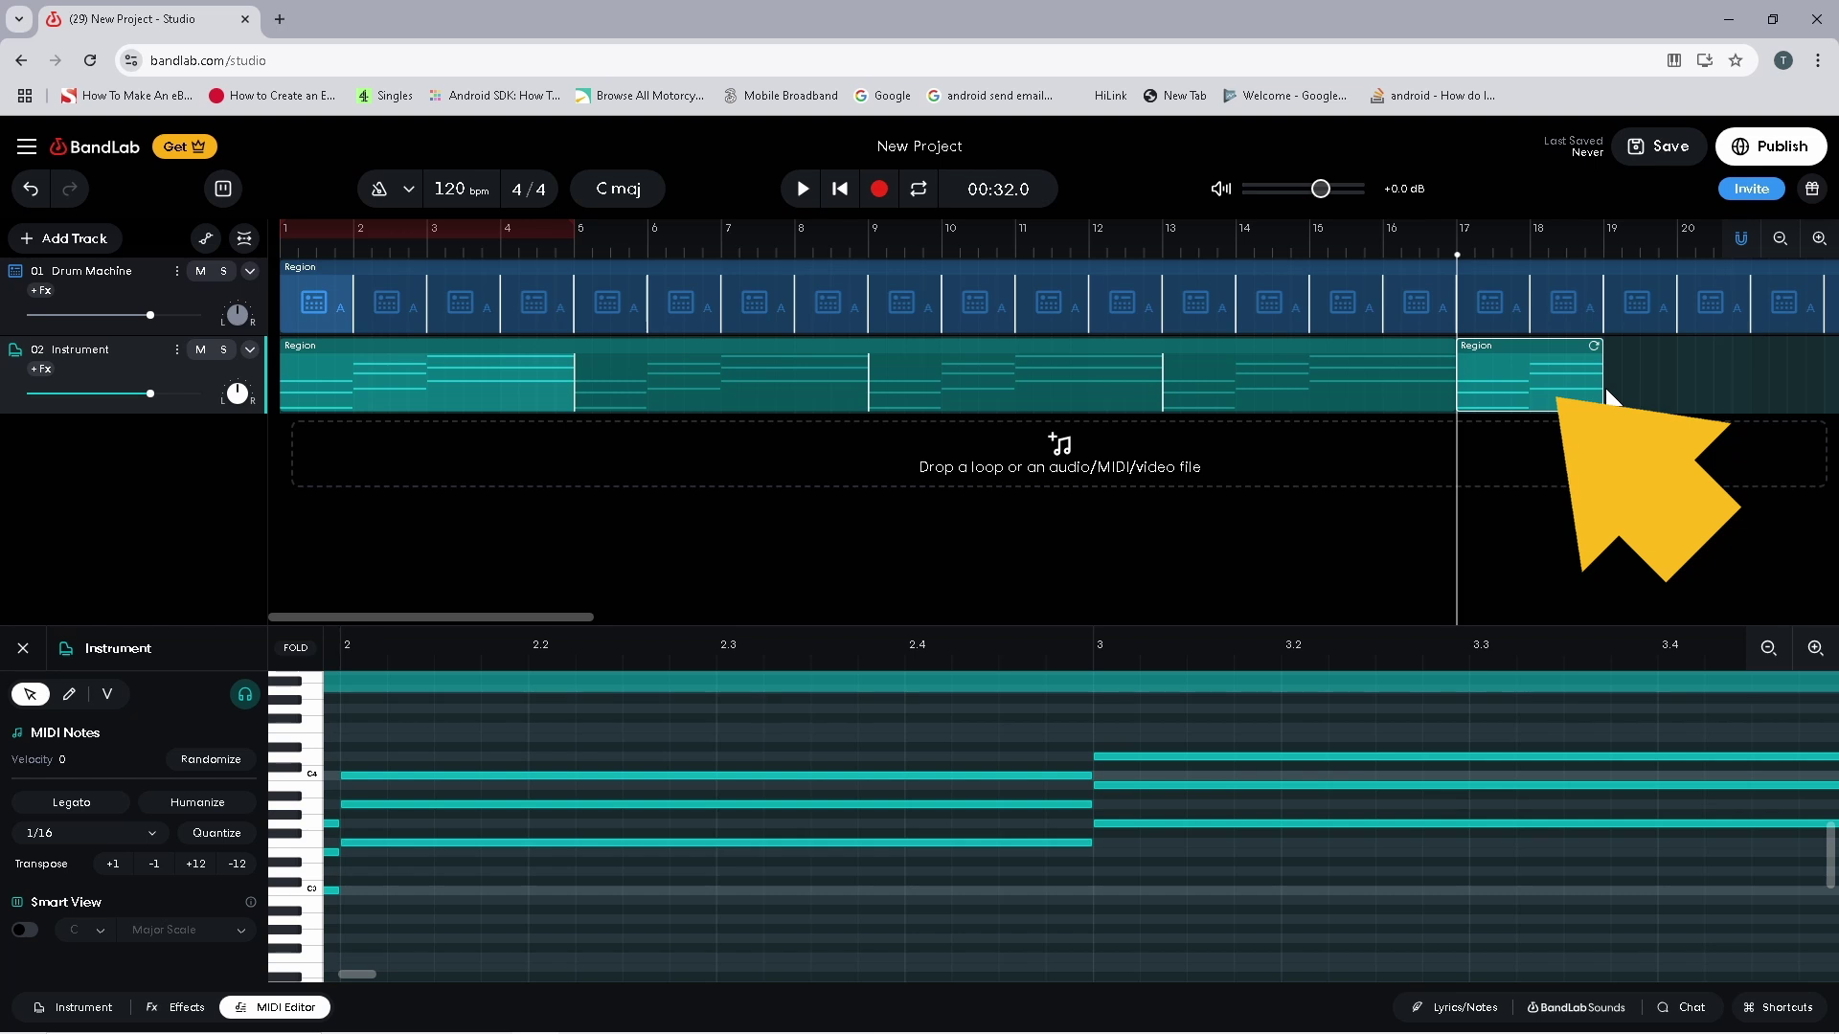
Raise the sliced region's chords to F major in bar 17 and G major in bar 18, and loop the region to bar 25
click(1539, 389)
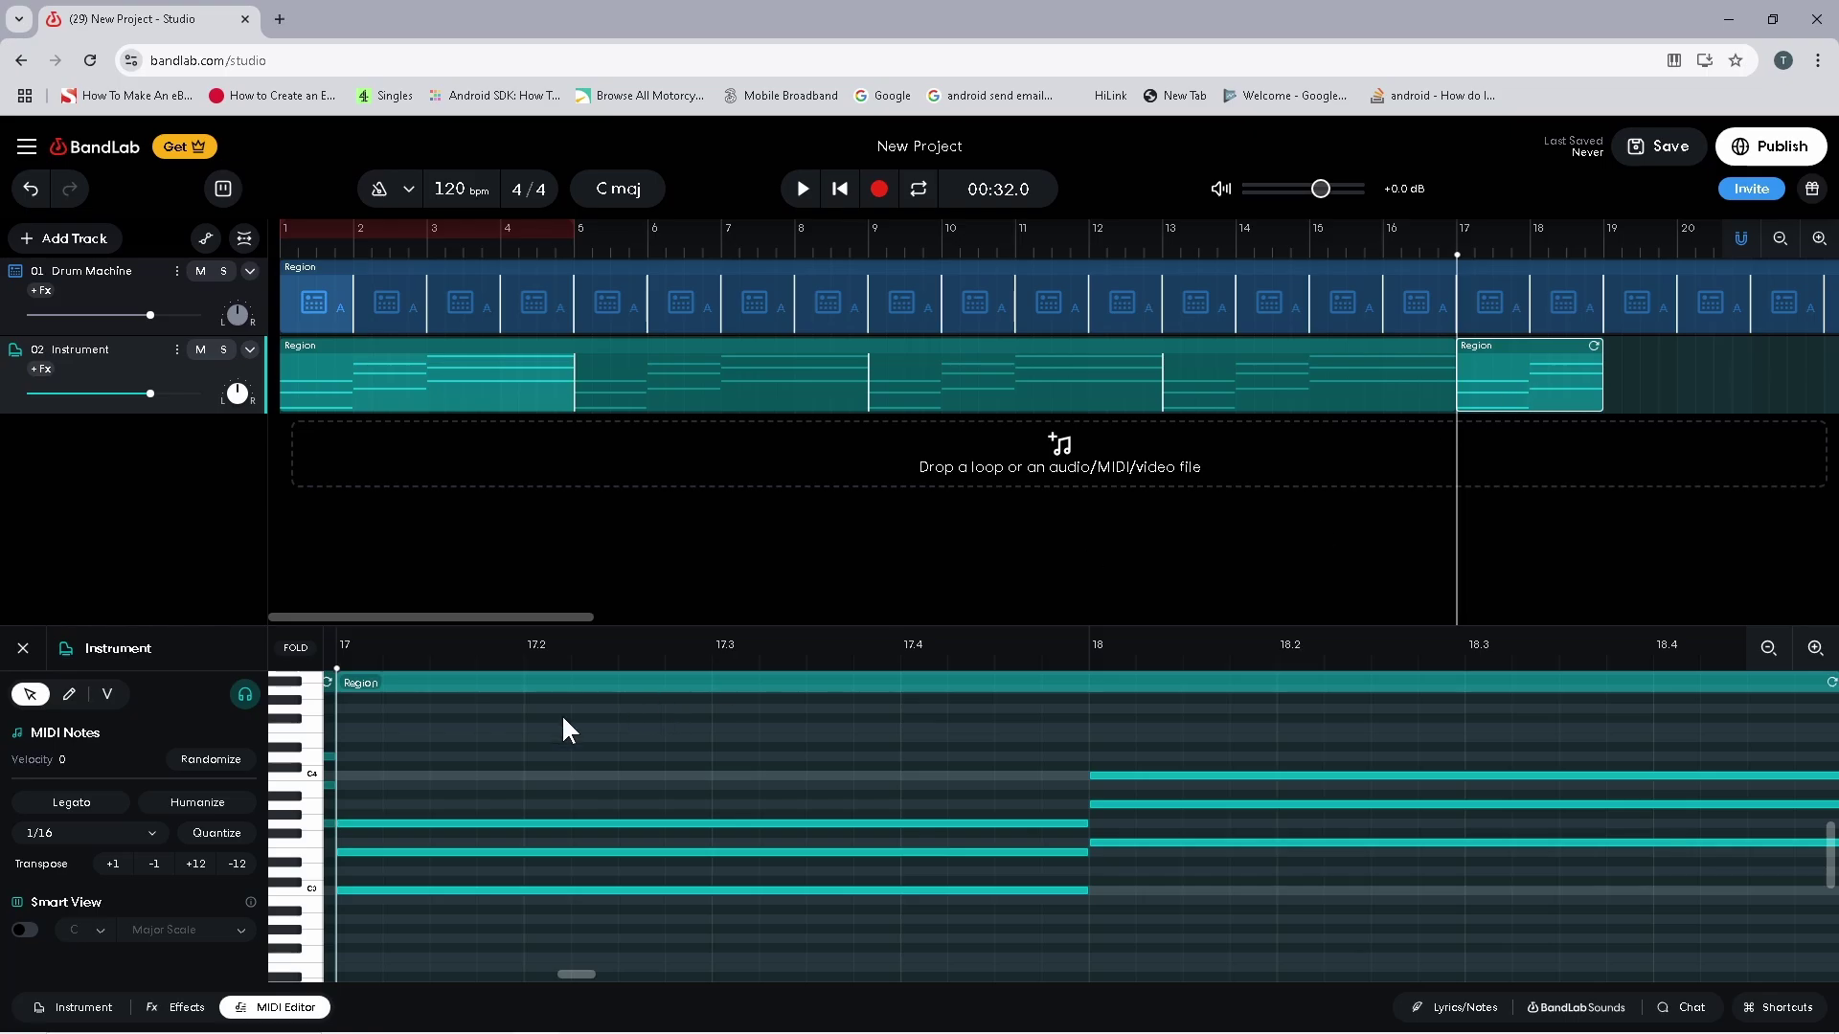
drag(472, 793, 560, 908)
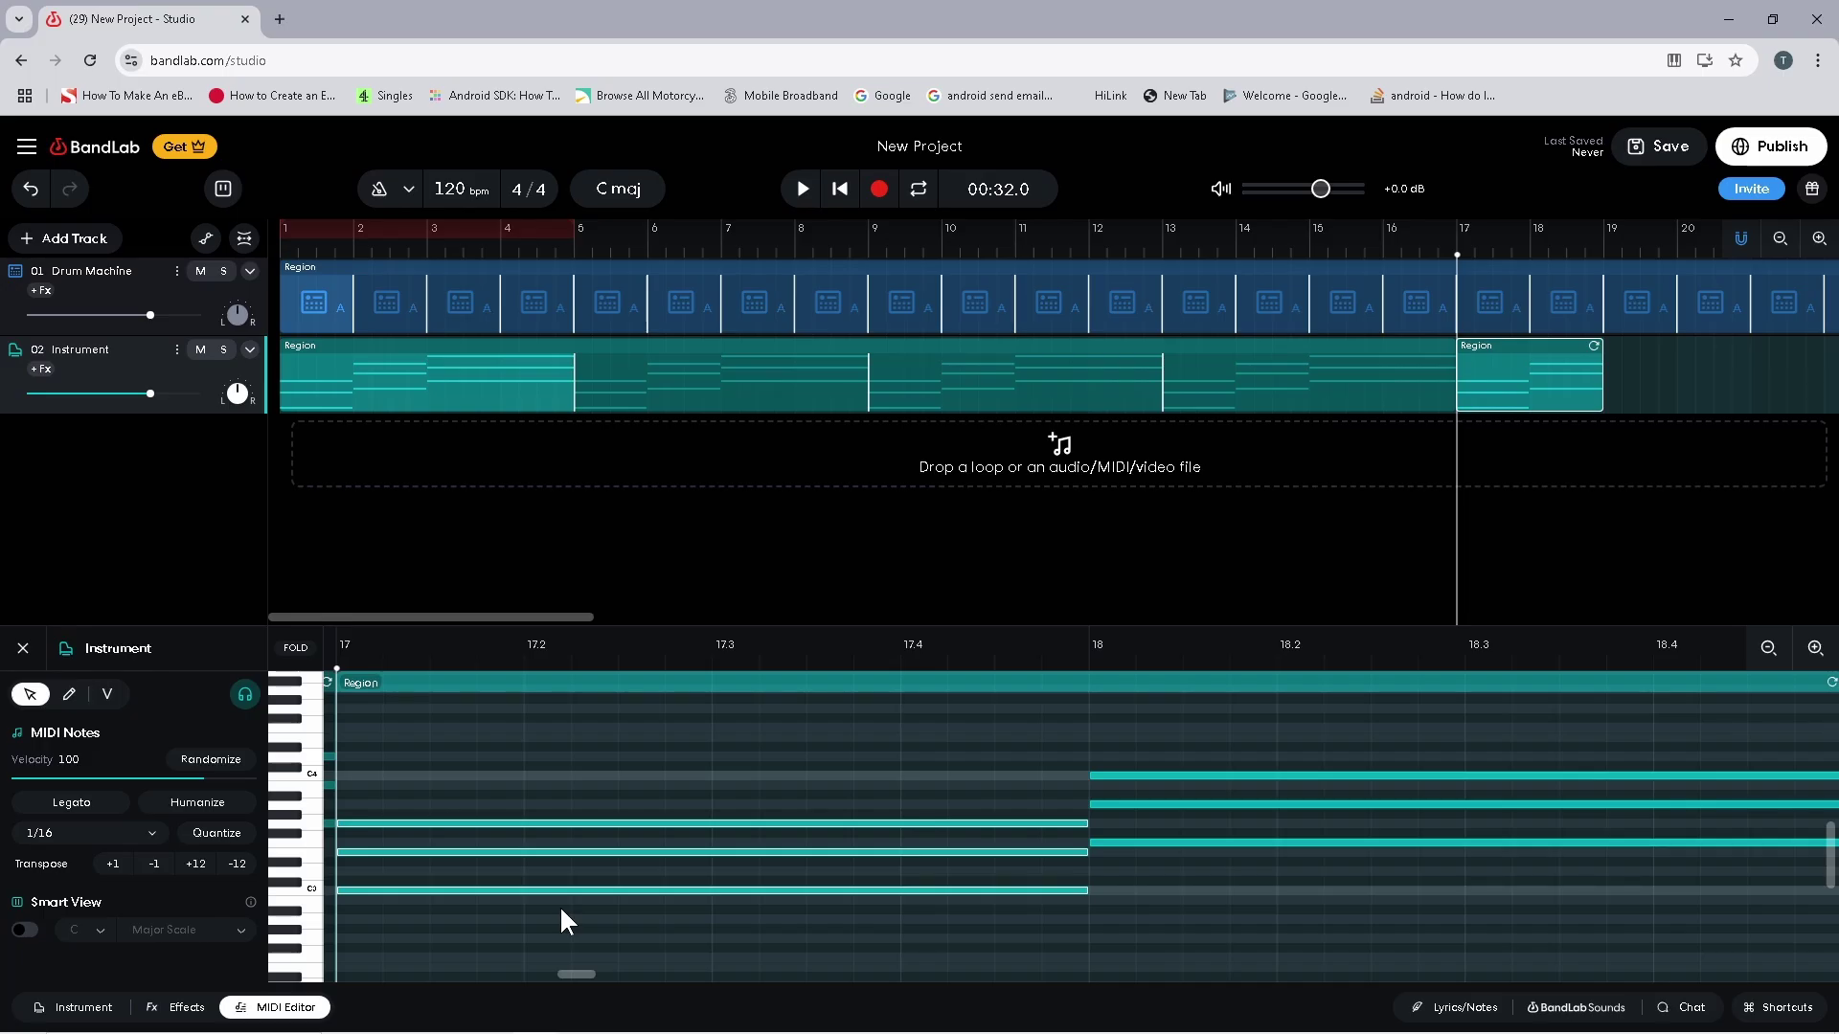
drag(567, 889, 577, 851)
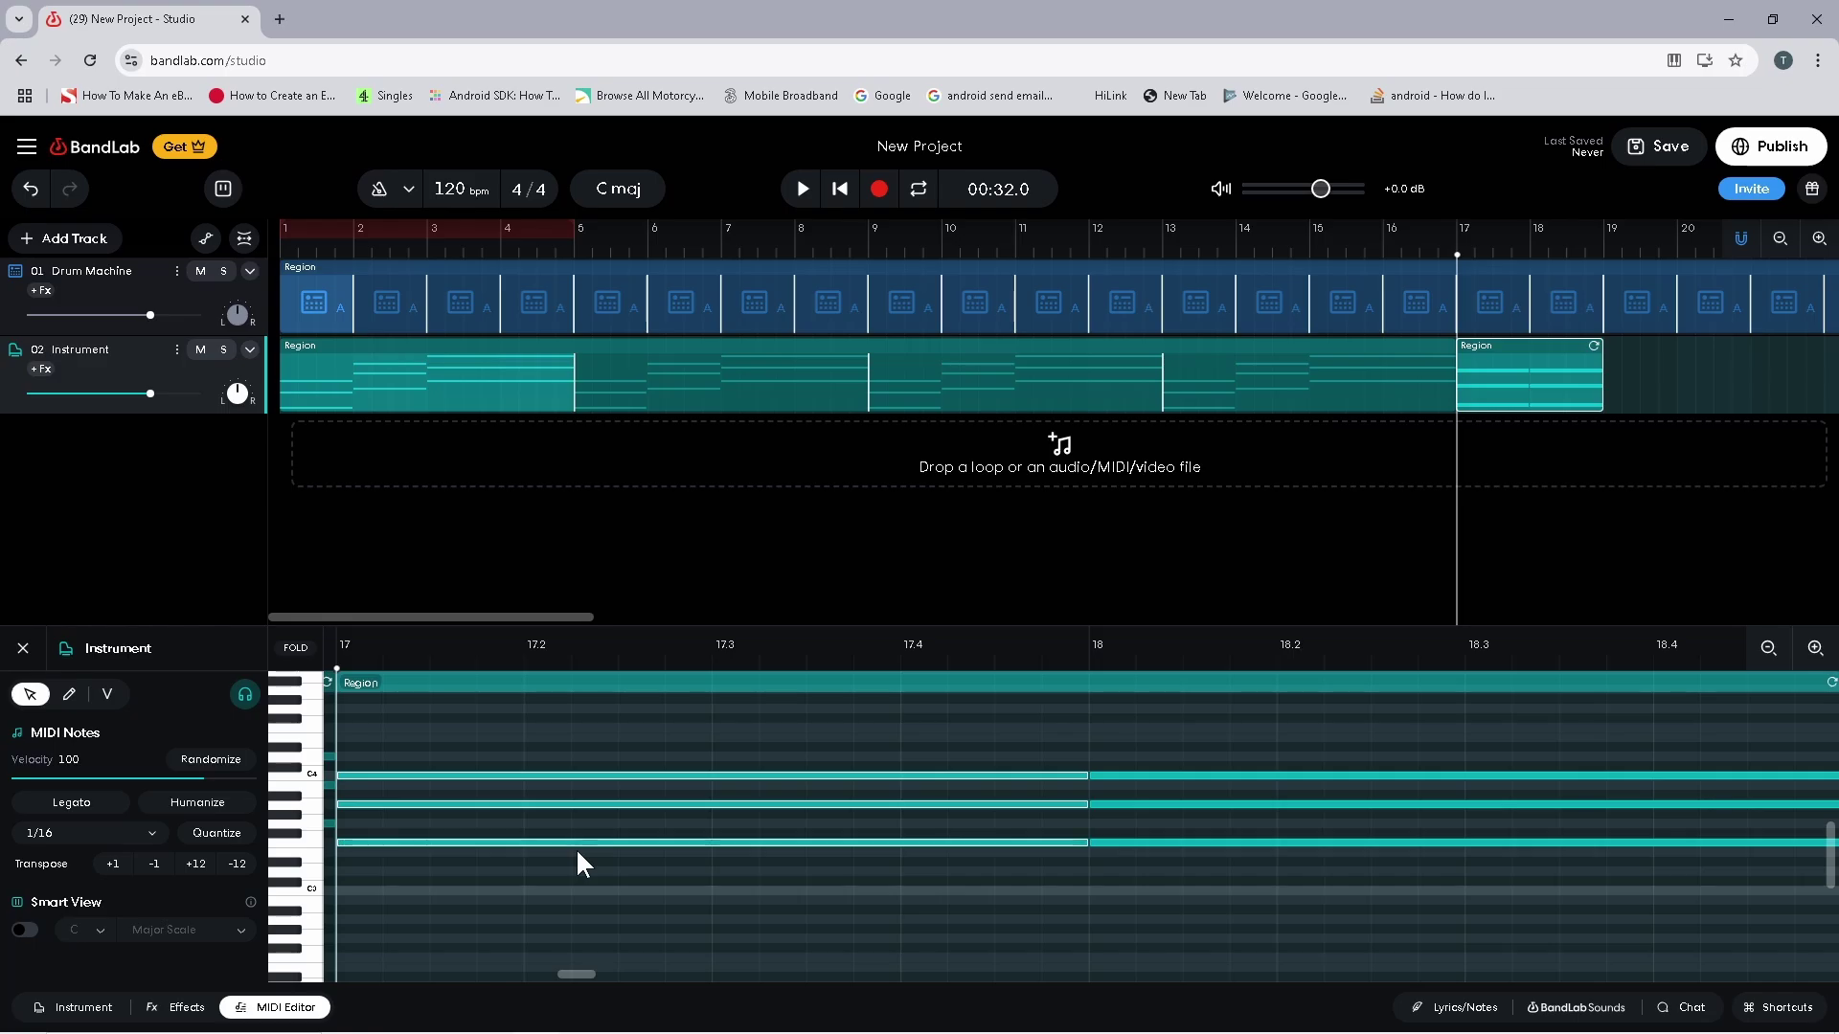
drag(1263, 745, 1333, 859)
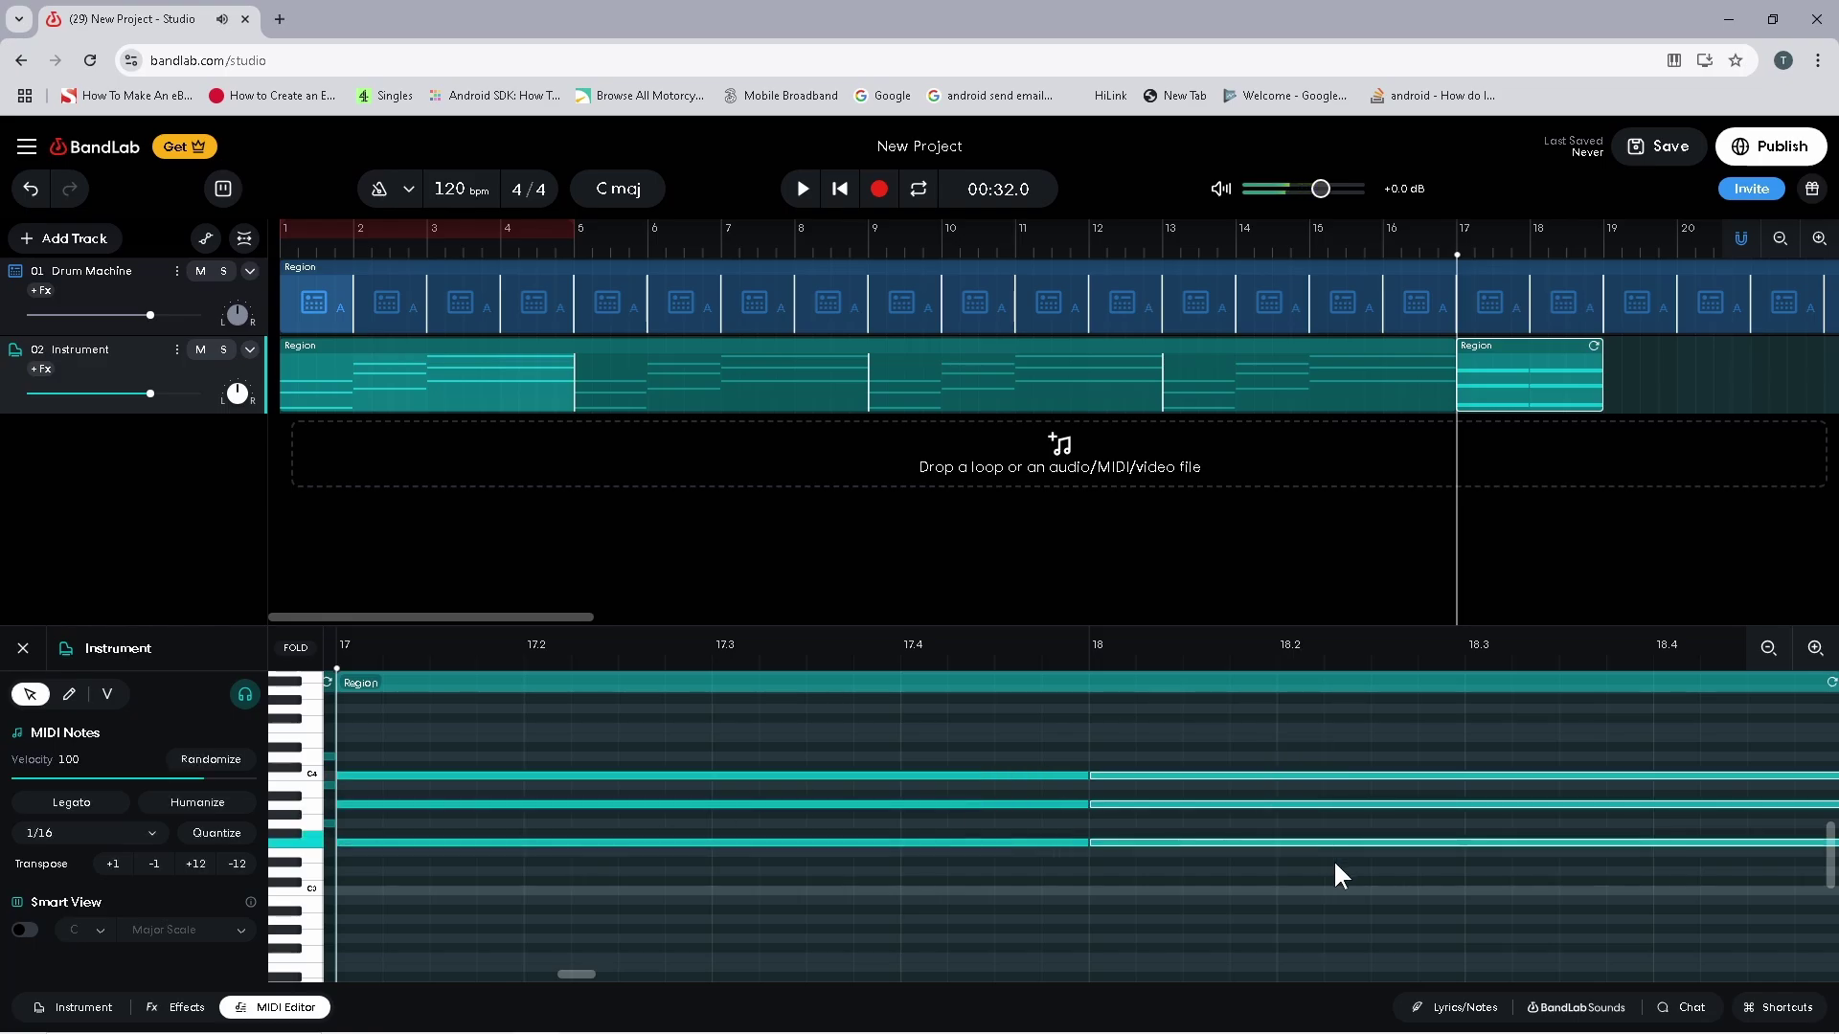
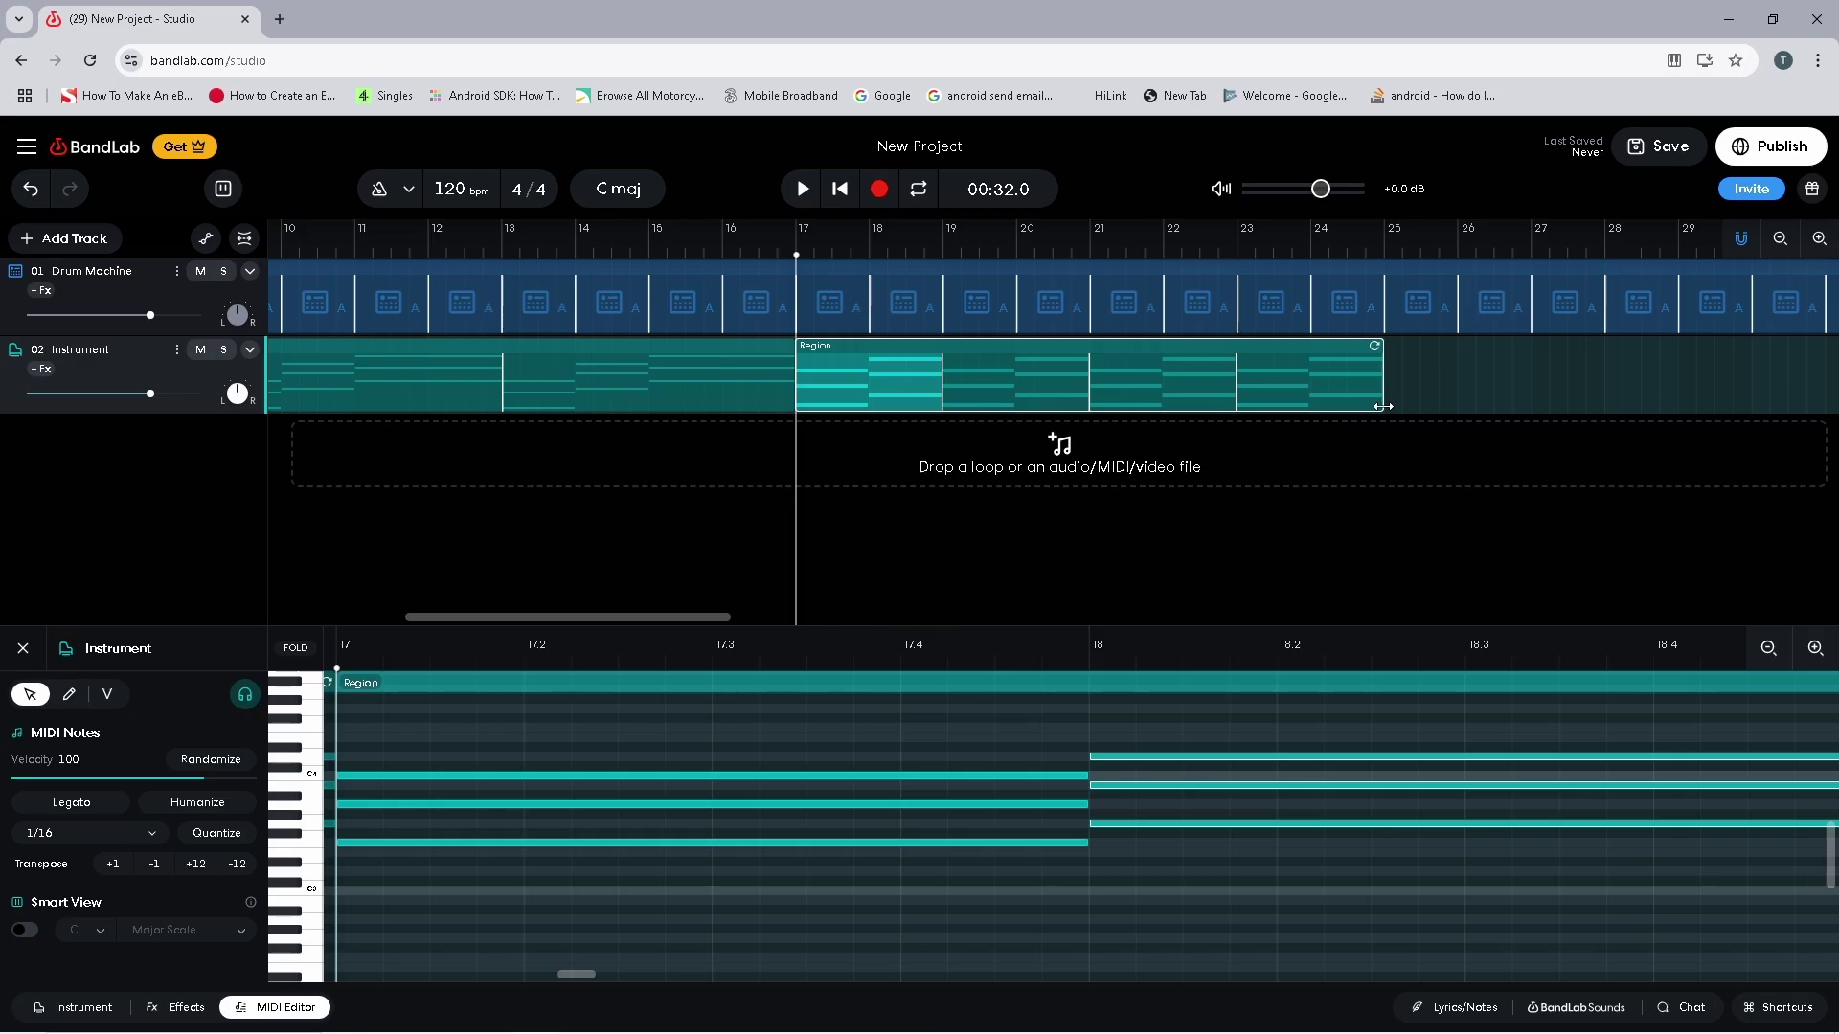
Slice the looped F–G chord region at bar 23 and show the new region's notes in the MIDI Editor
click(1239, 249)
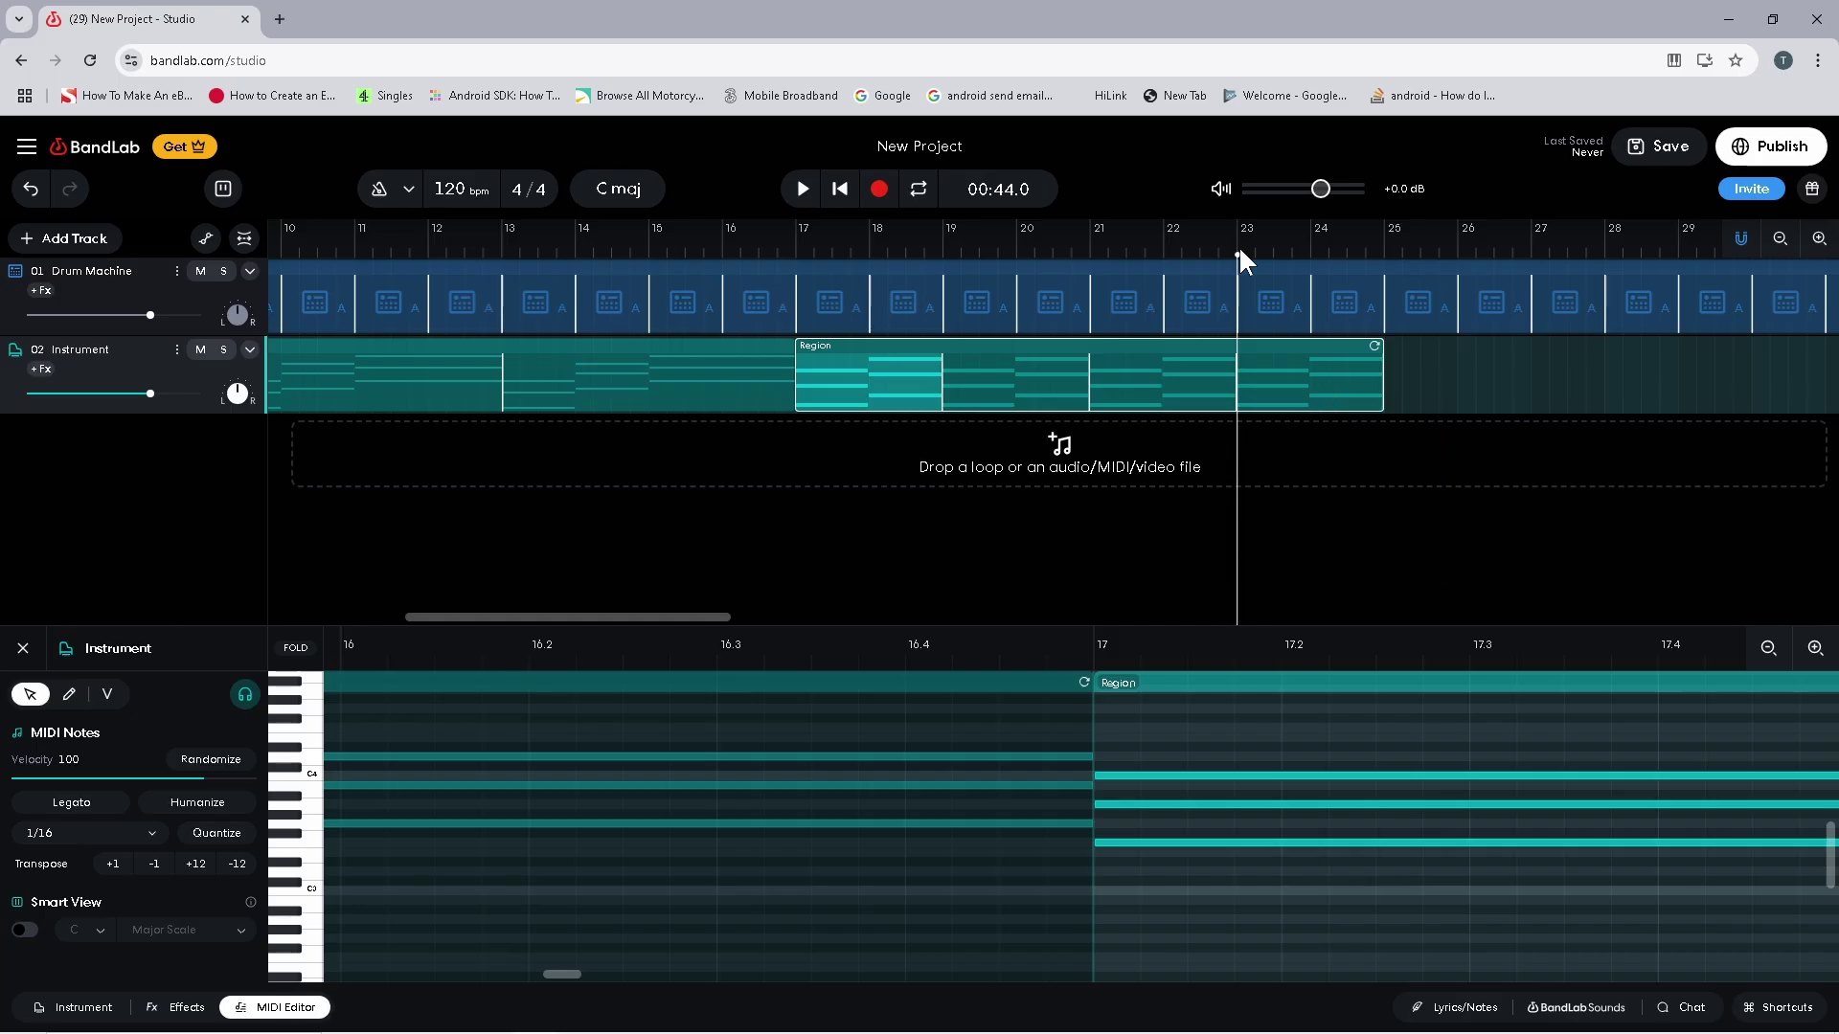
right_click(1290, 366)
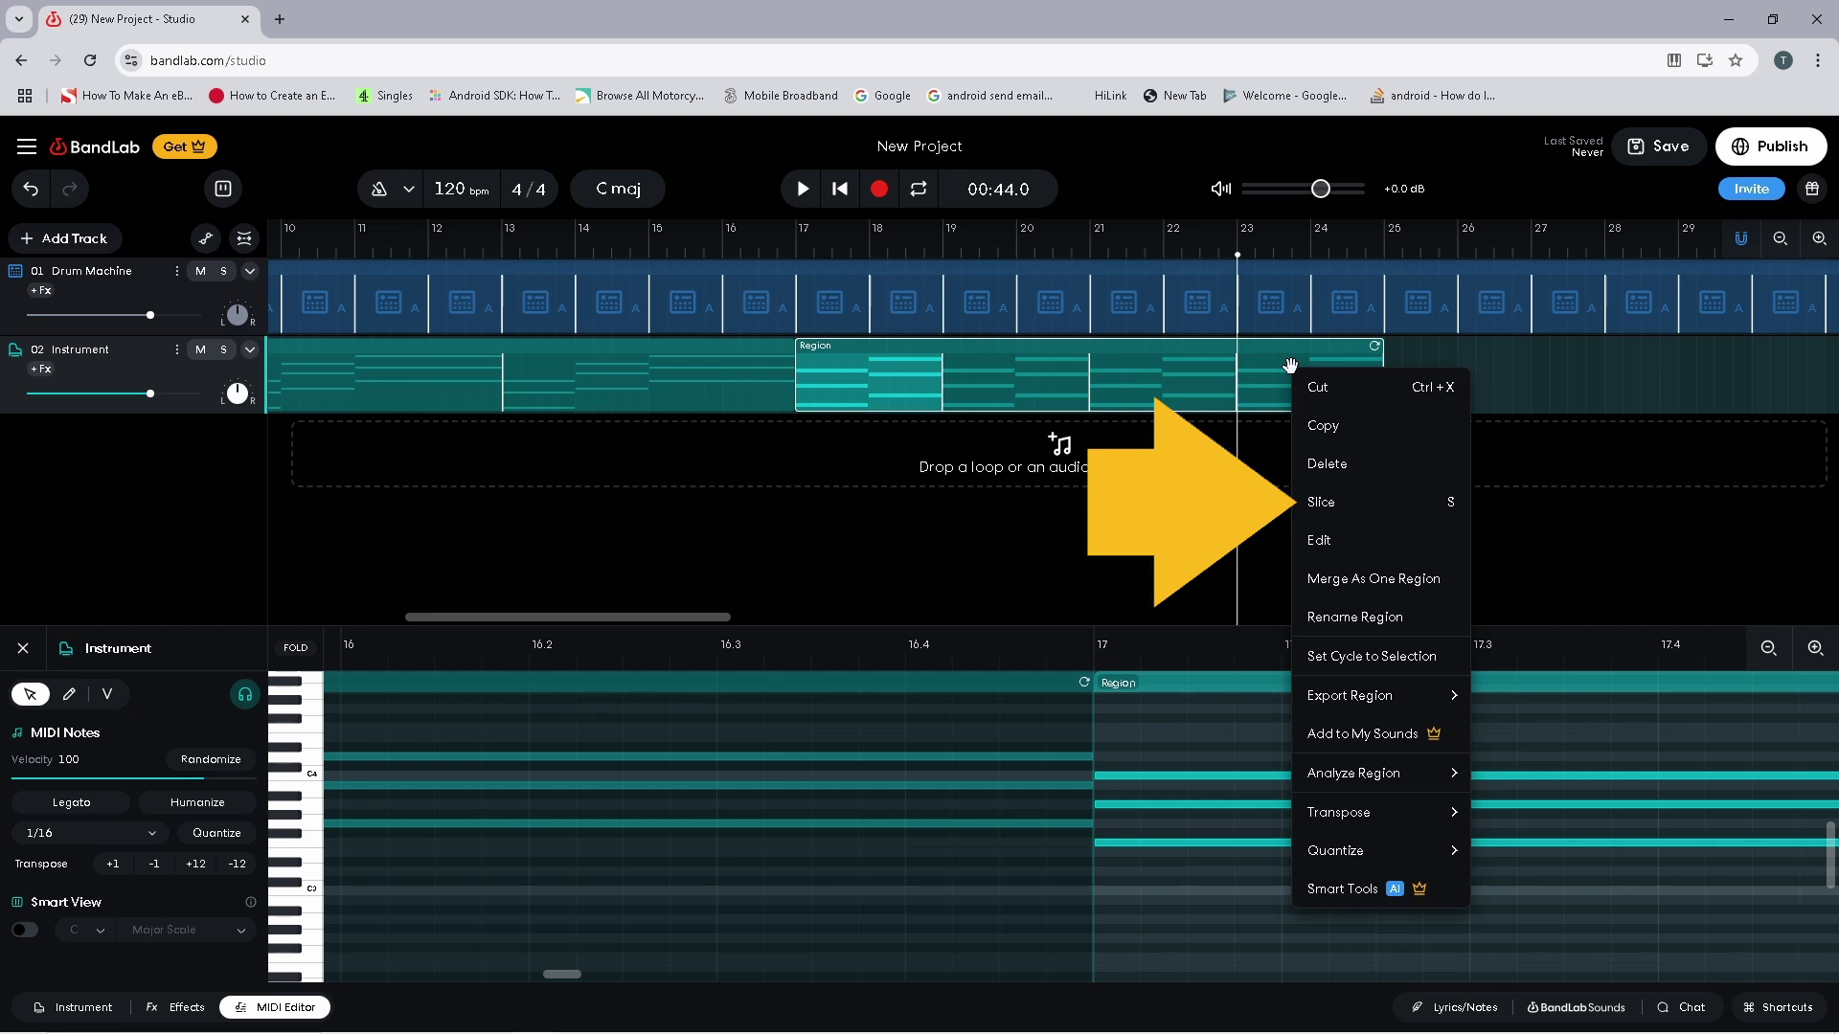
click(1329, 502)
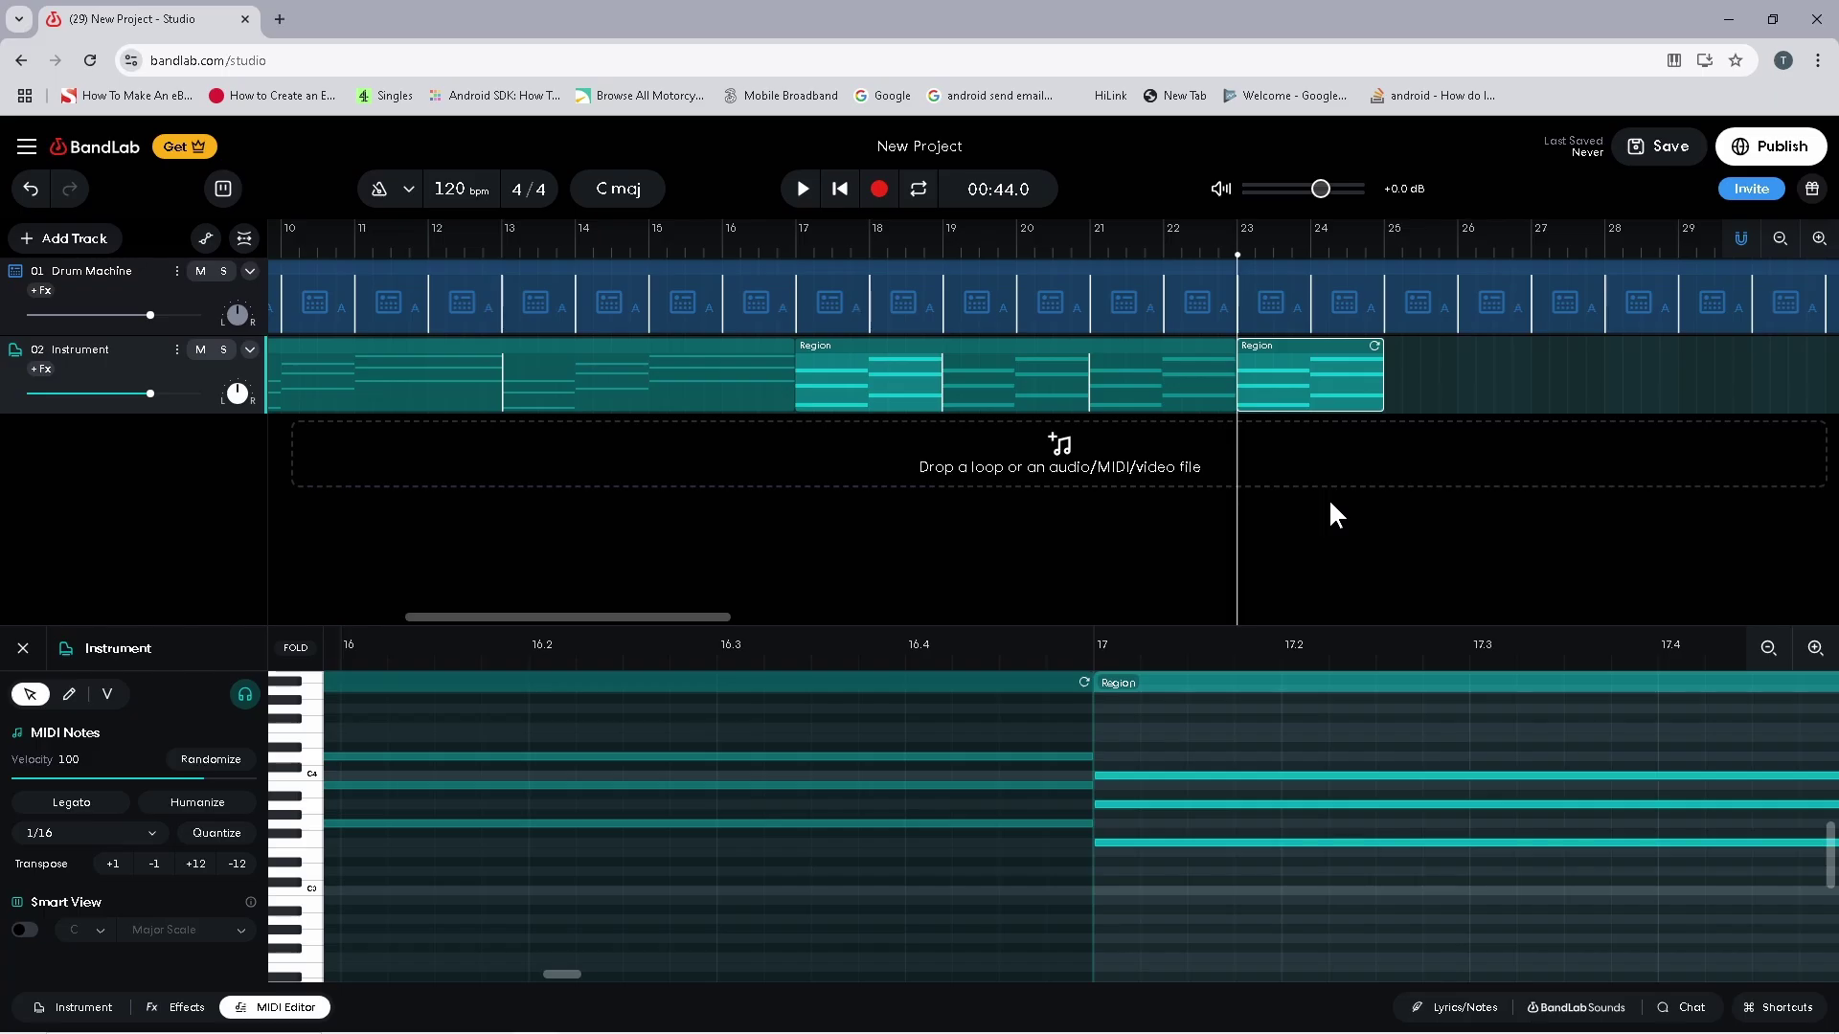
click(1321, 386)
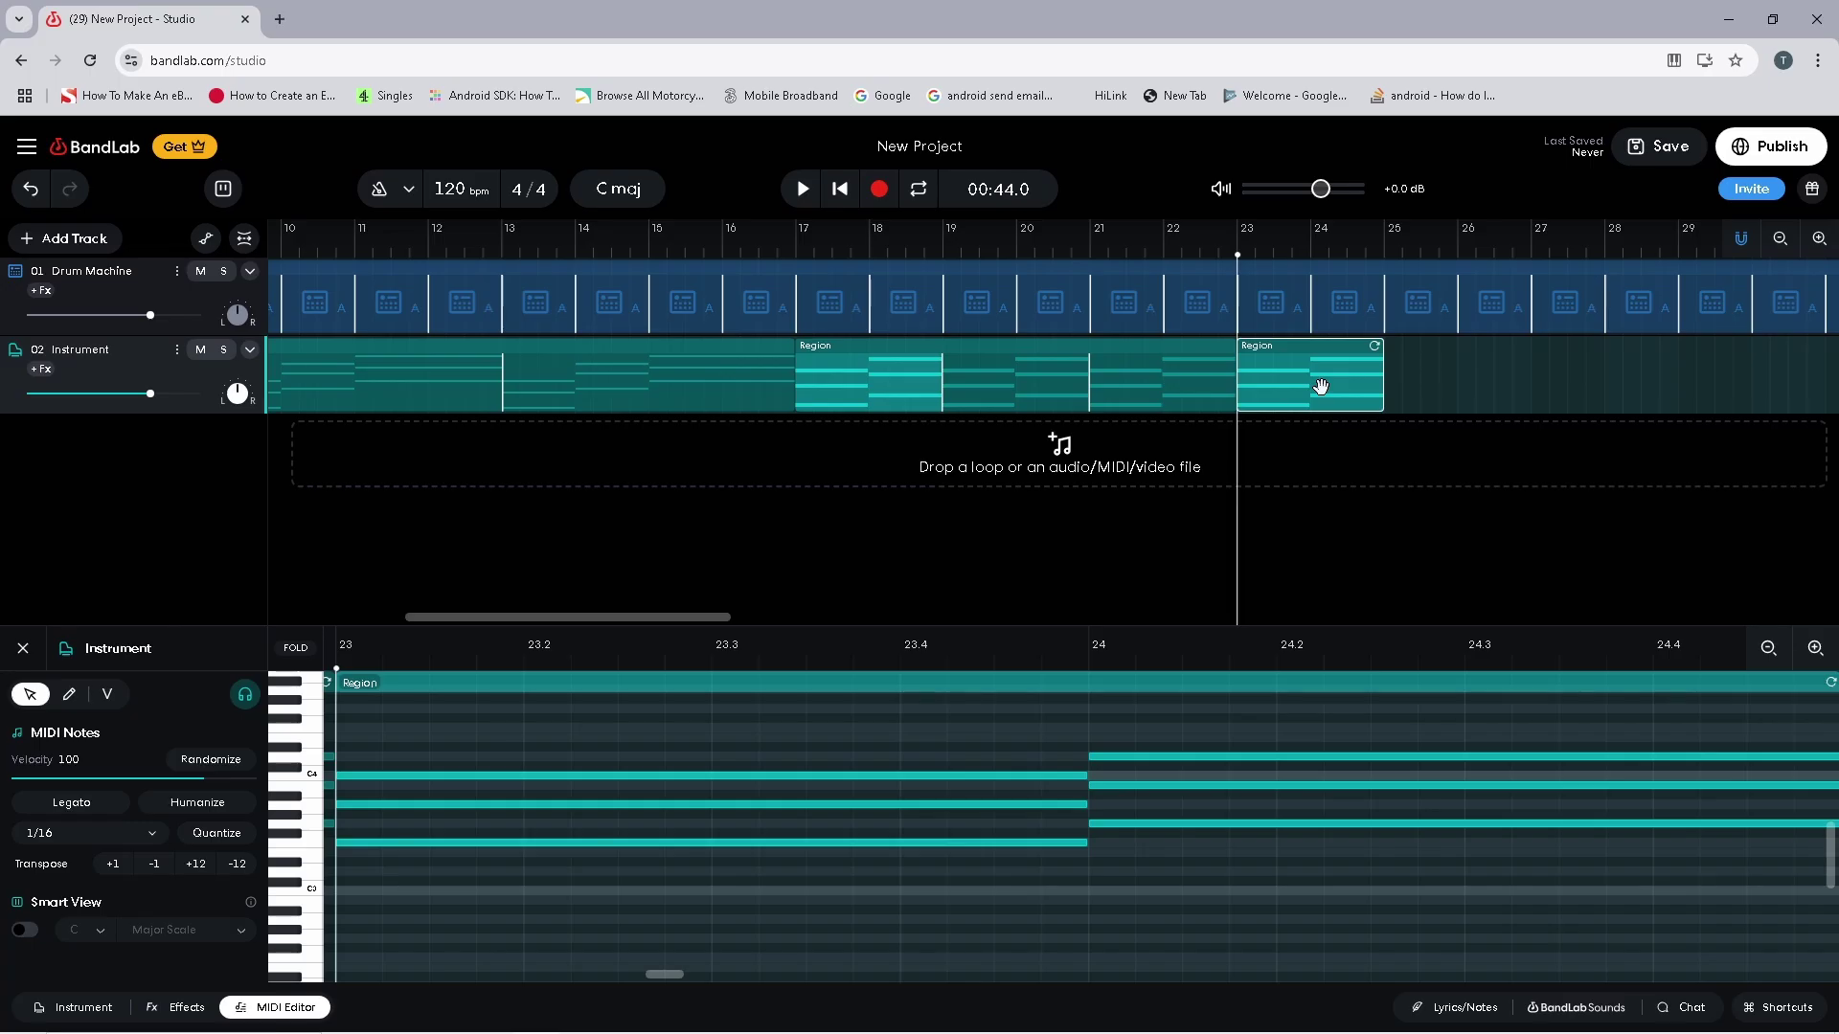
Delete the G major chord in bar 24 and lower the bar 23 chord to C major, starting on C3
drag(1247, 751, 1264, 785)
key(Delete)
click(1277, 824)
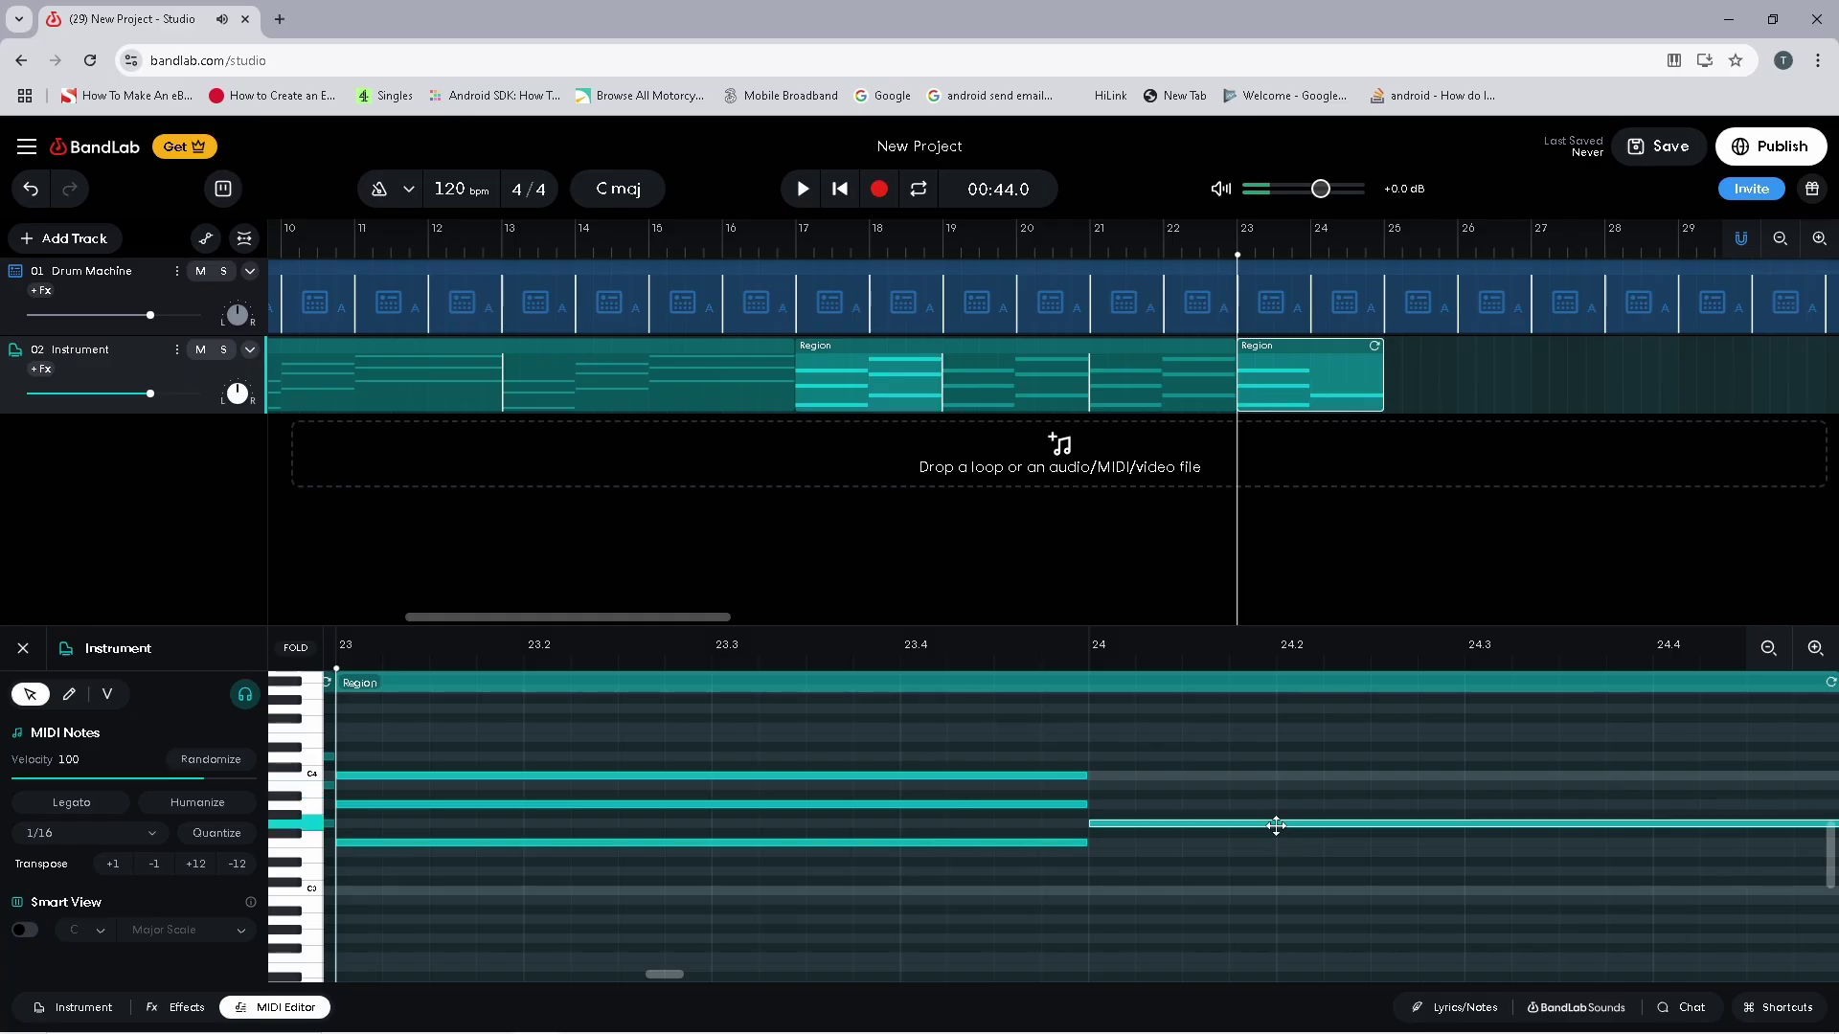
key(Delete)
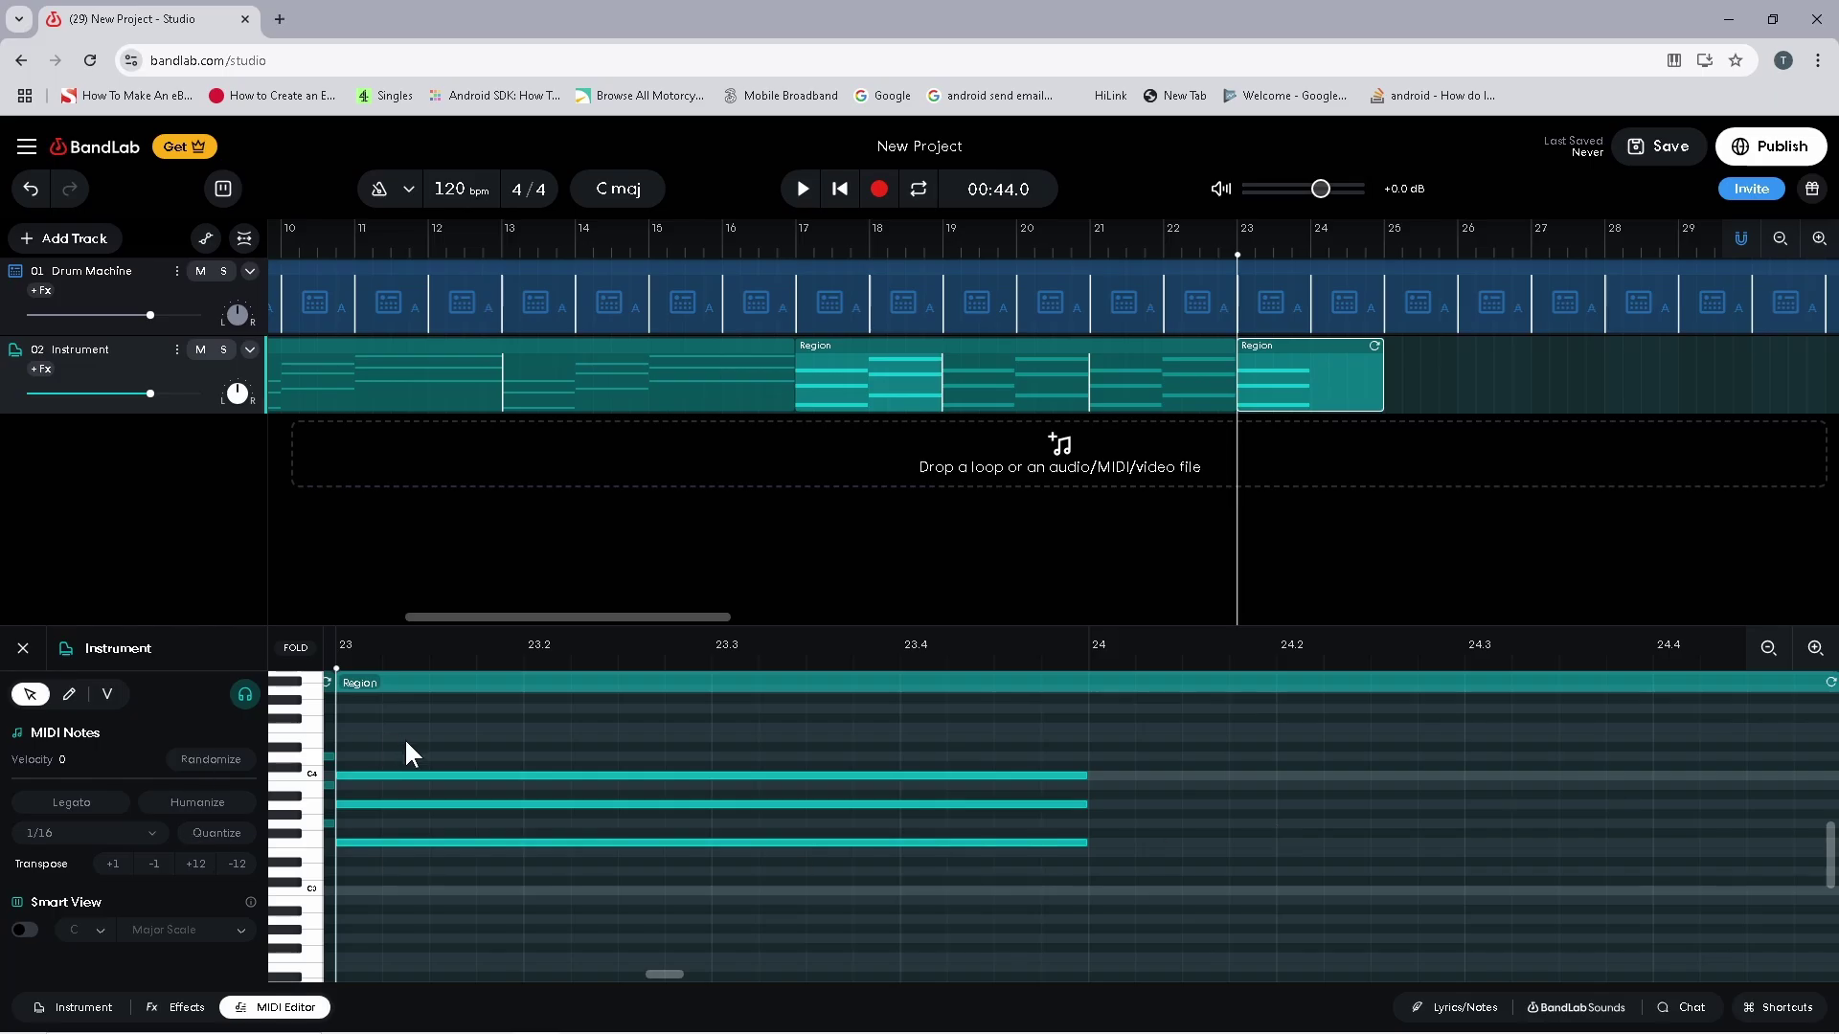
drag(404, 737, 477, 854)
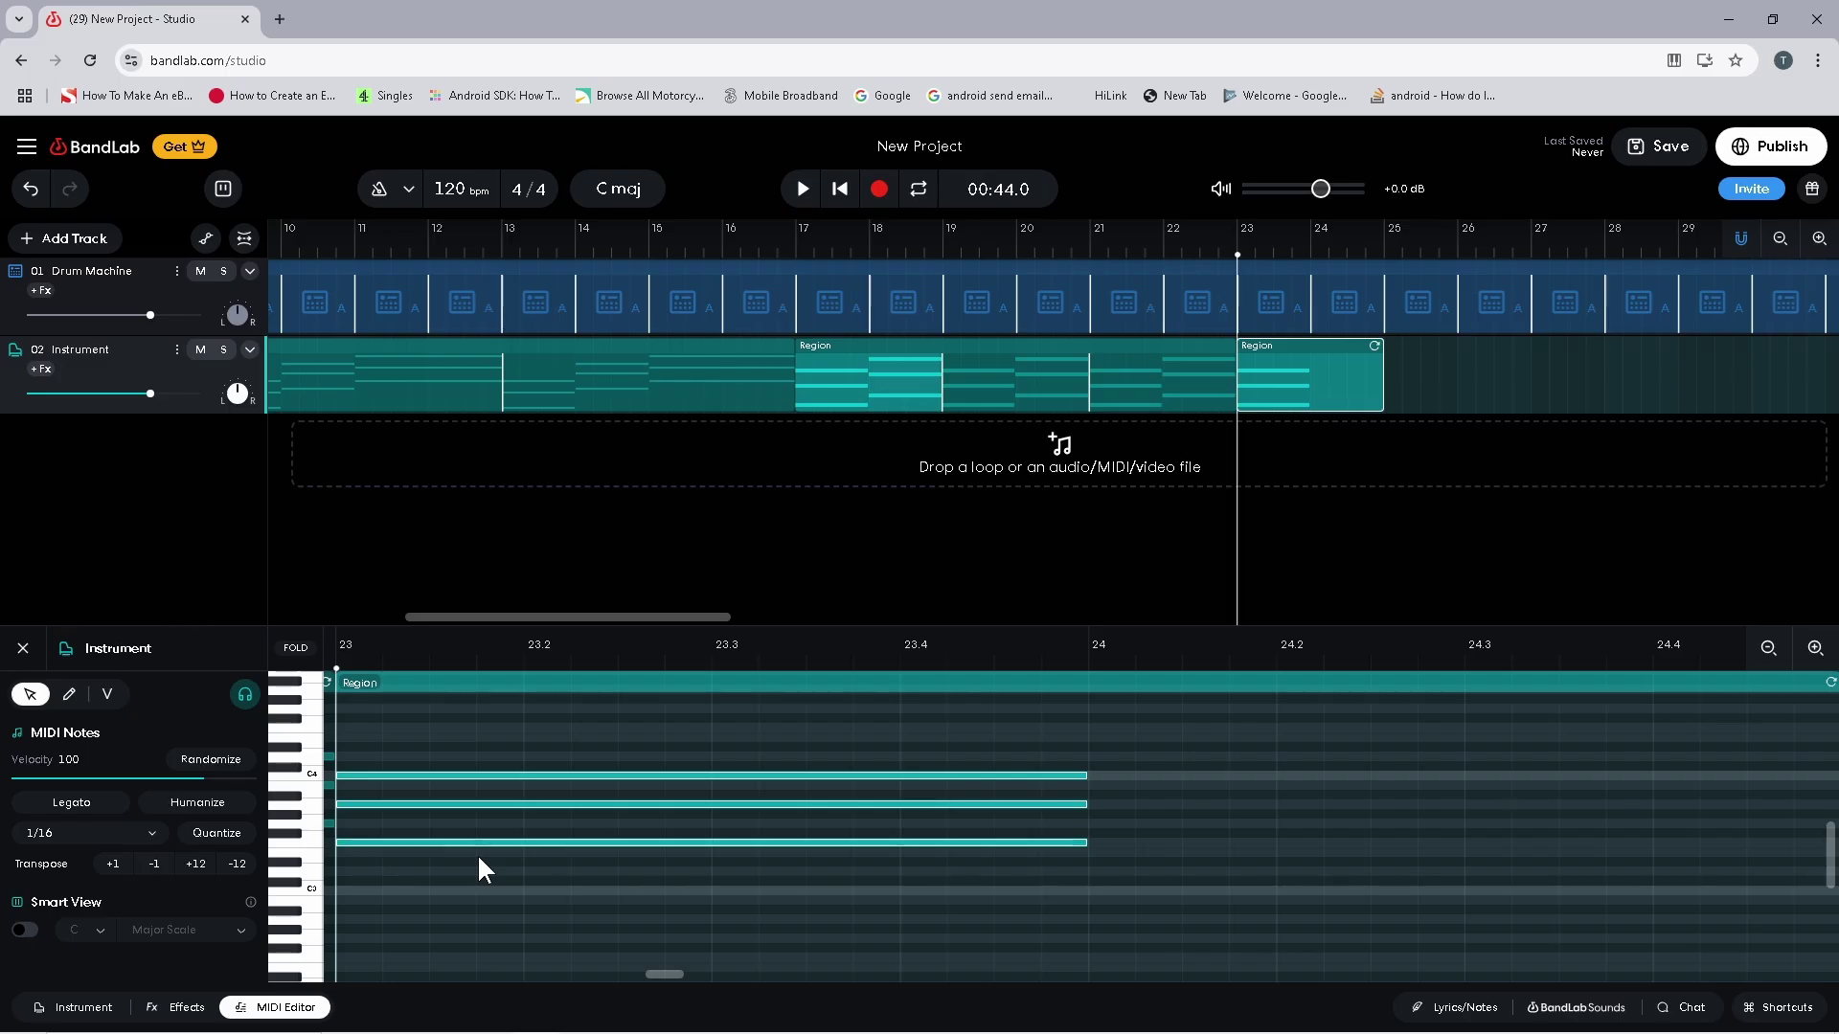
drag(485, 839, 483, 891)
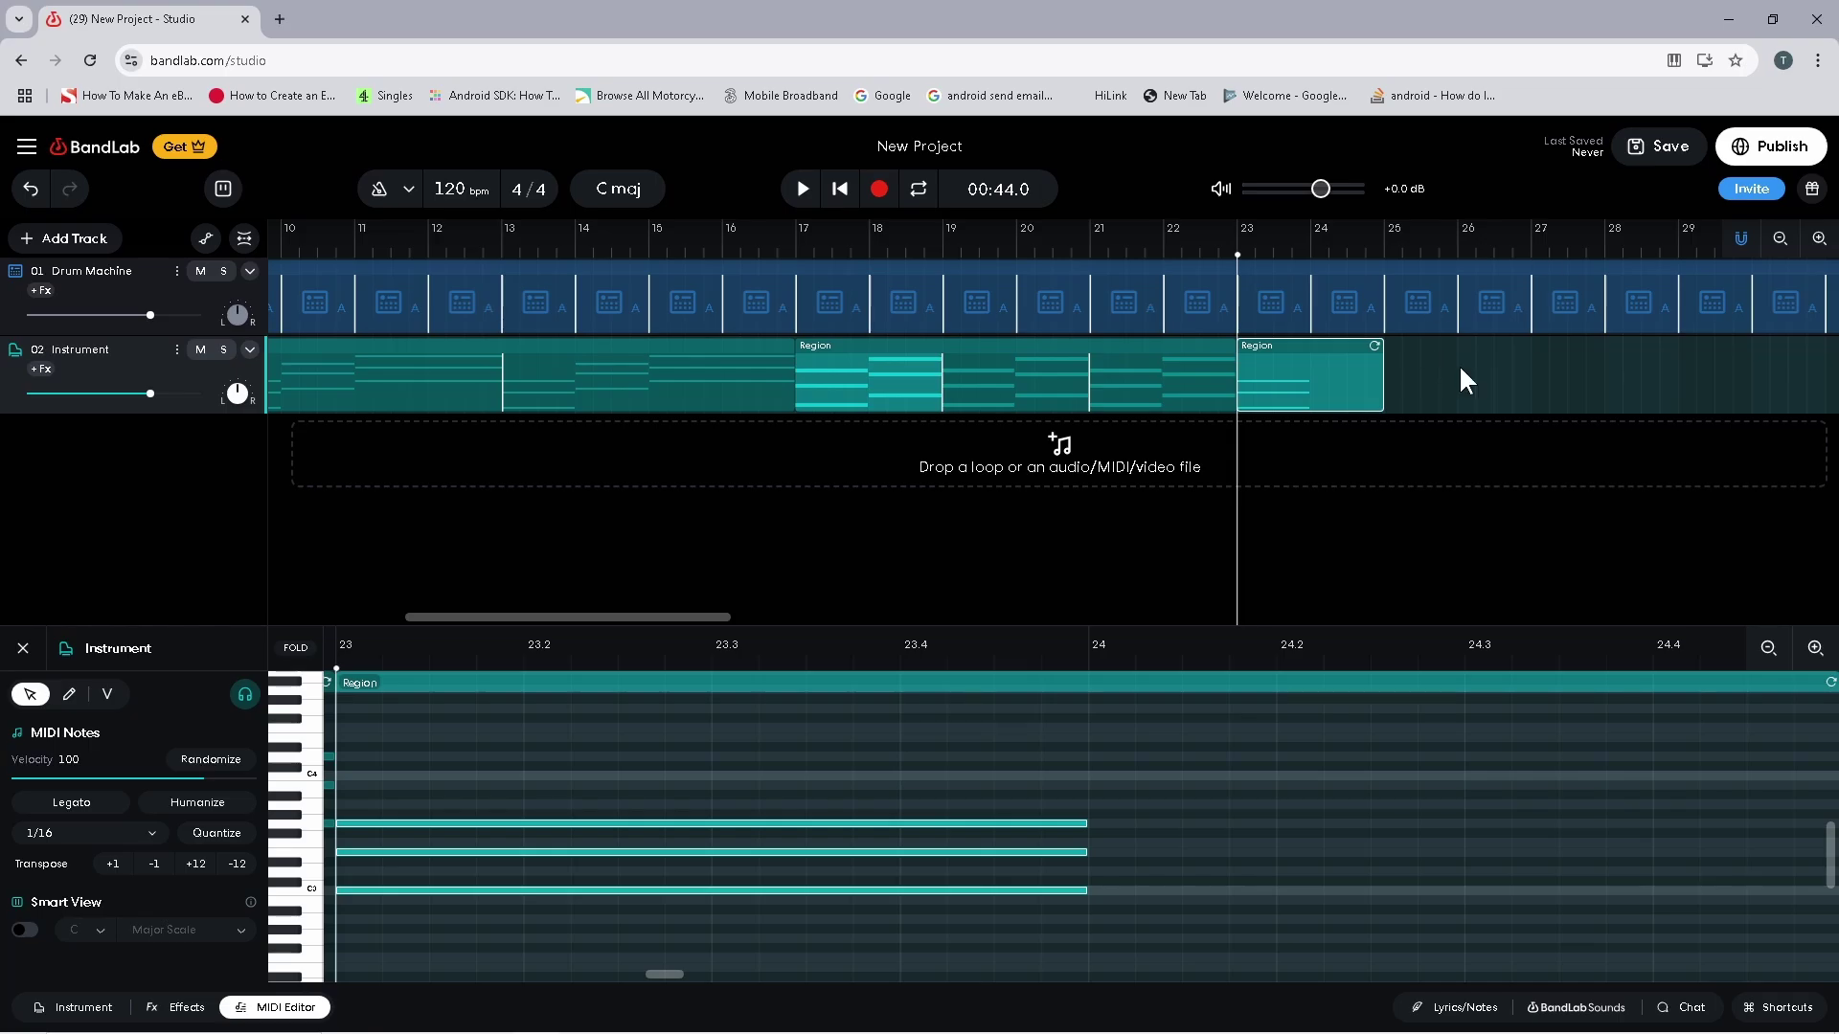
Merge the looped F–G chord region and the C chord region into one region spanning bars 17 to 25
drag(1445, 372, 1056, 386)
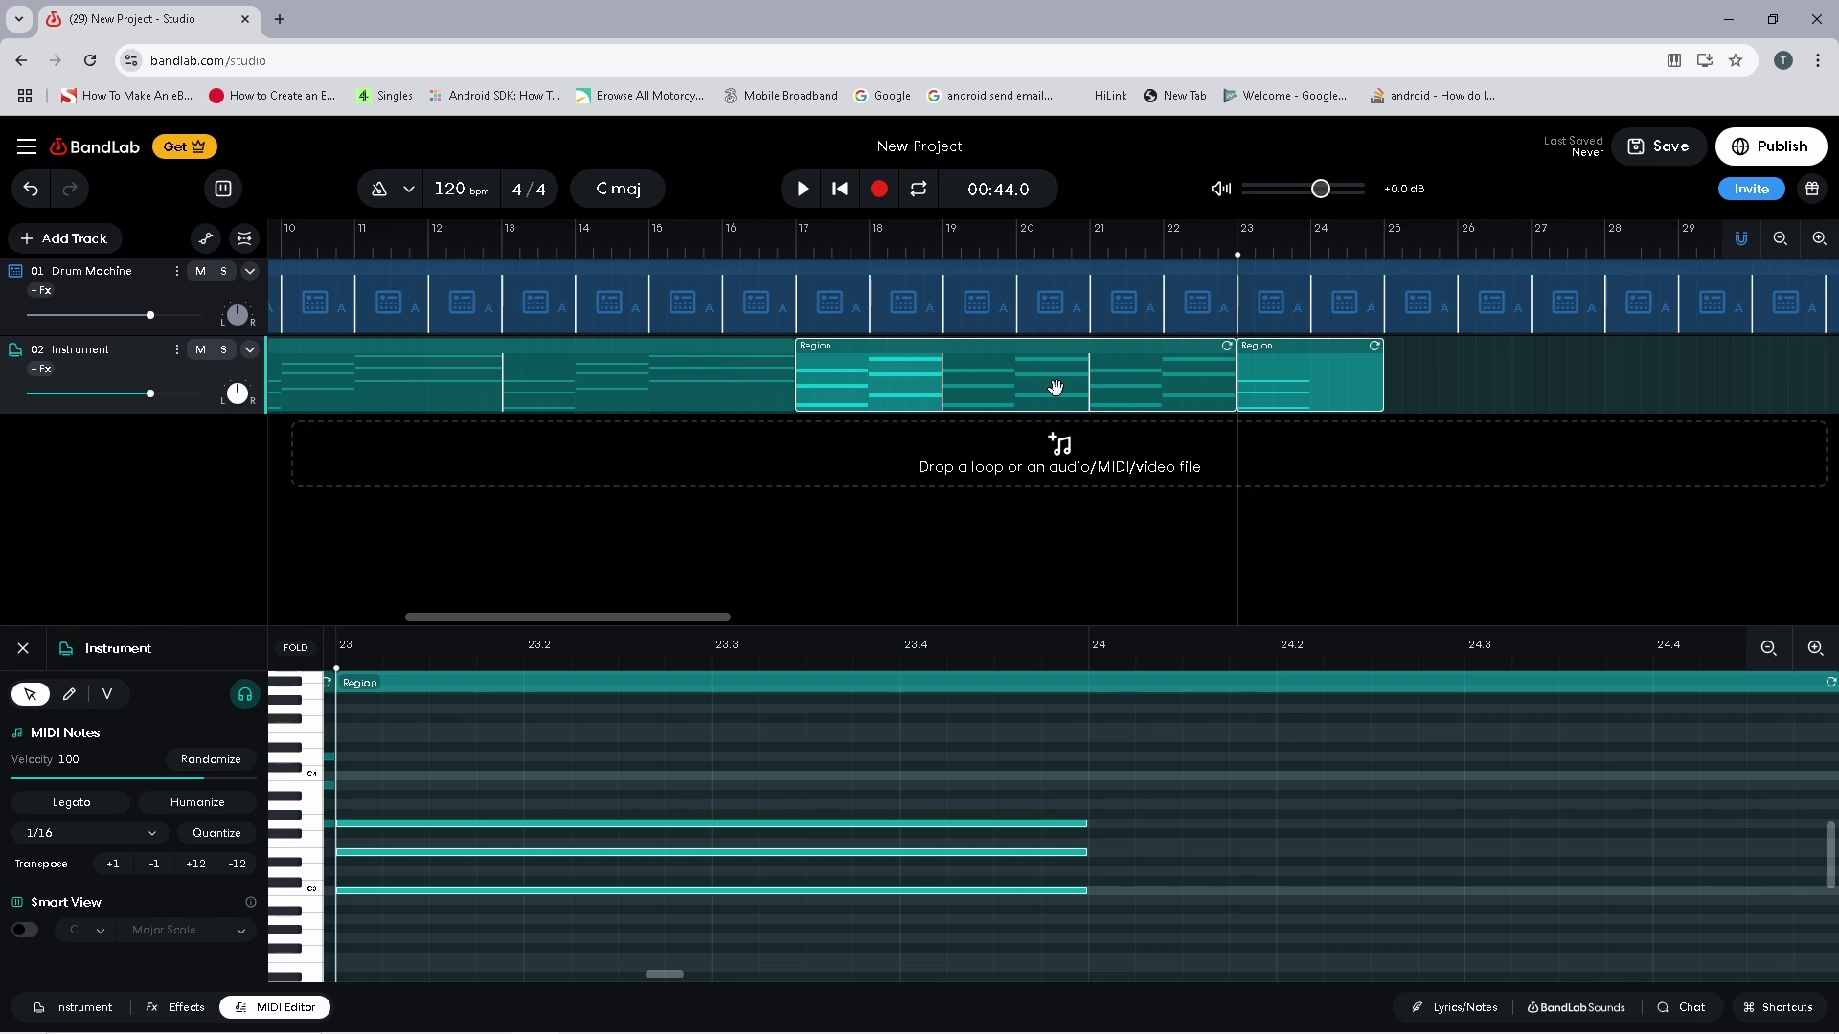
right_click(1055, 387)
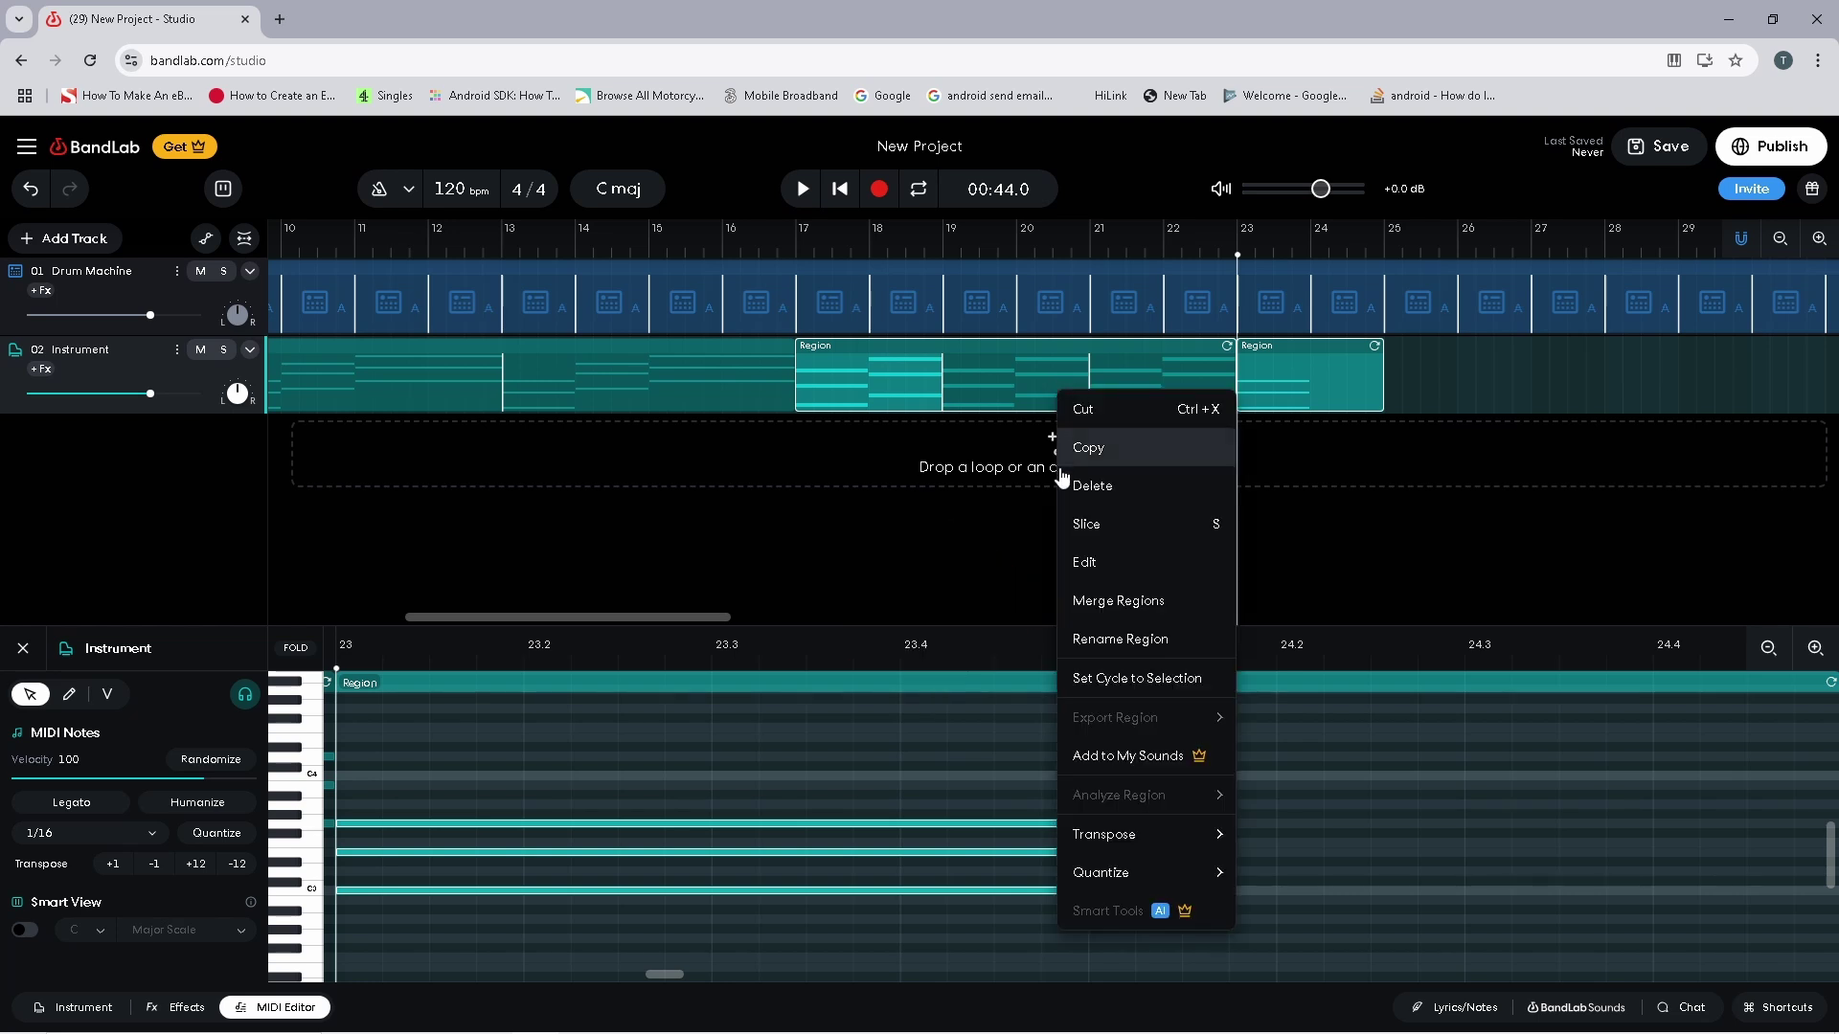
click(1092, 601)
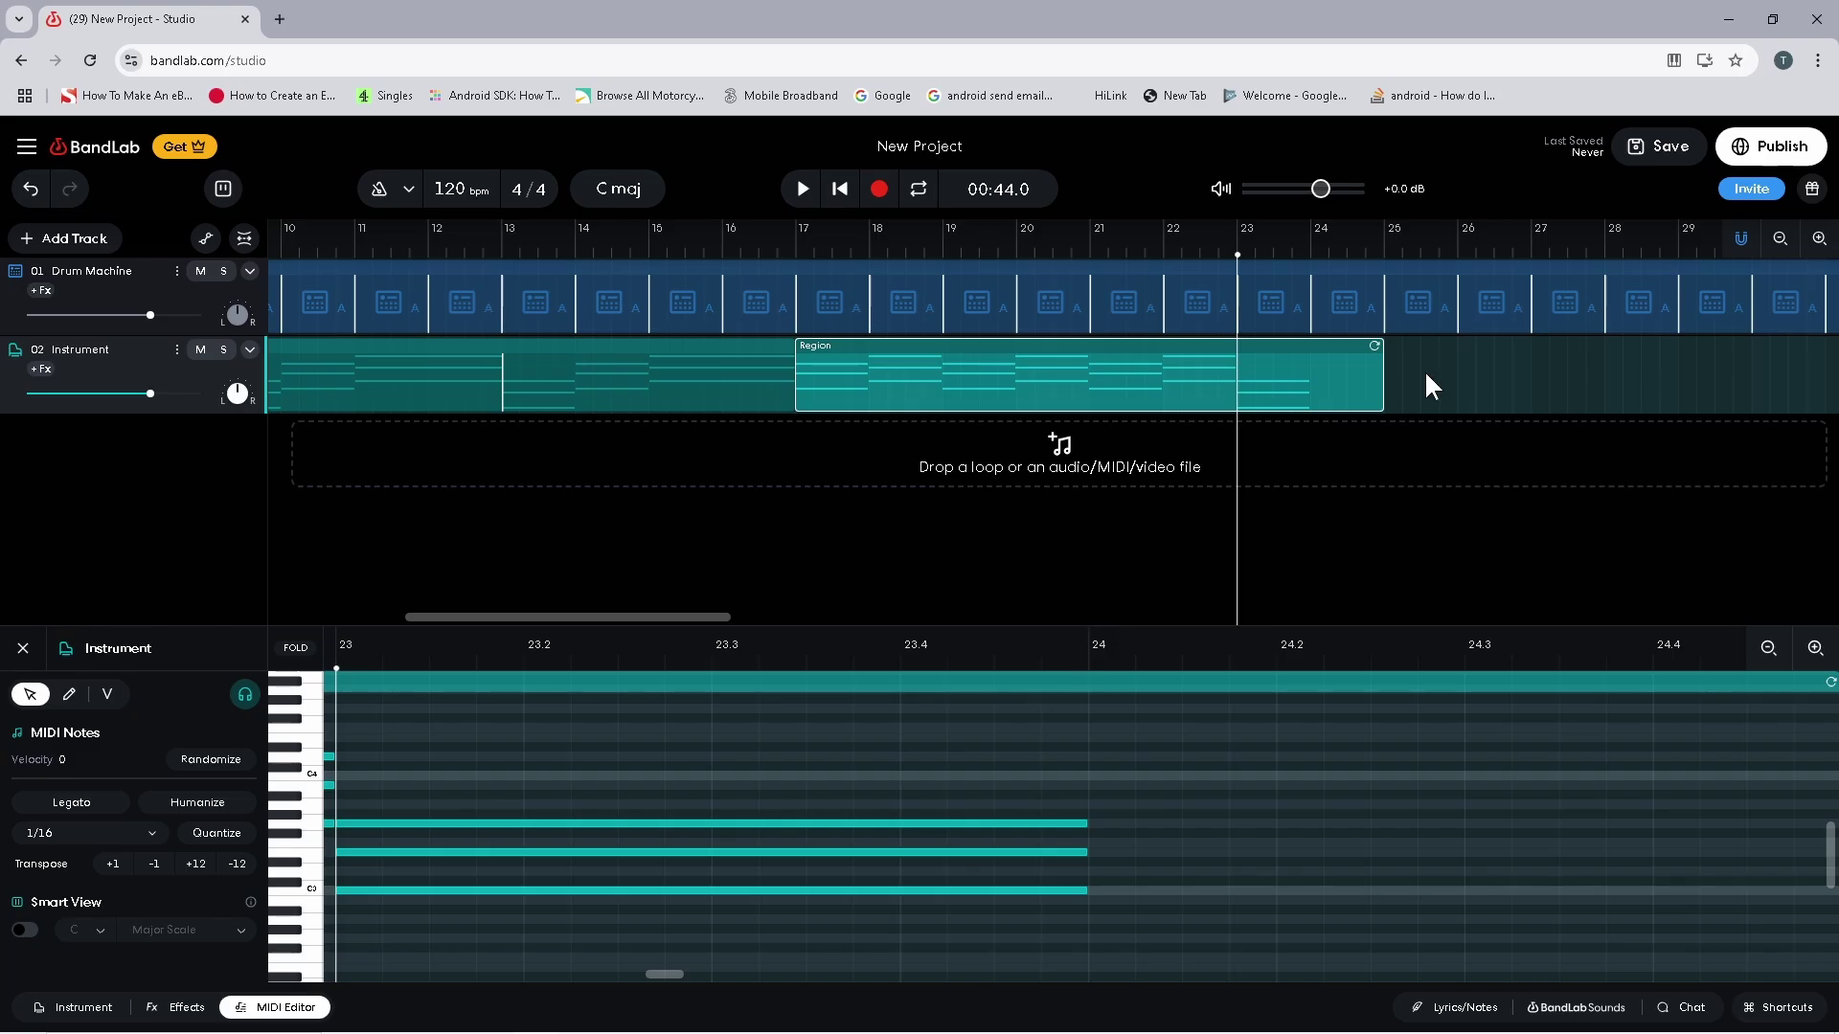
Copy both chord regions spanning bars 1 to 25 and paste them on the Instrument track at bar 25
mouse_move(1425, 373)
mouse_down()
mouse_move(1089, 393)
mouse_move(247, 383)
mouse_up()
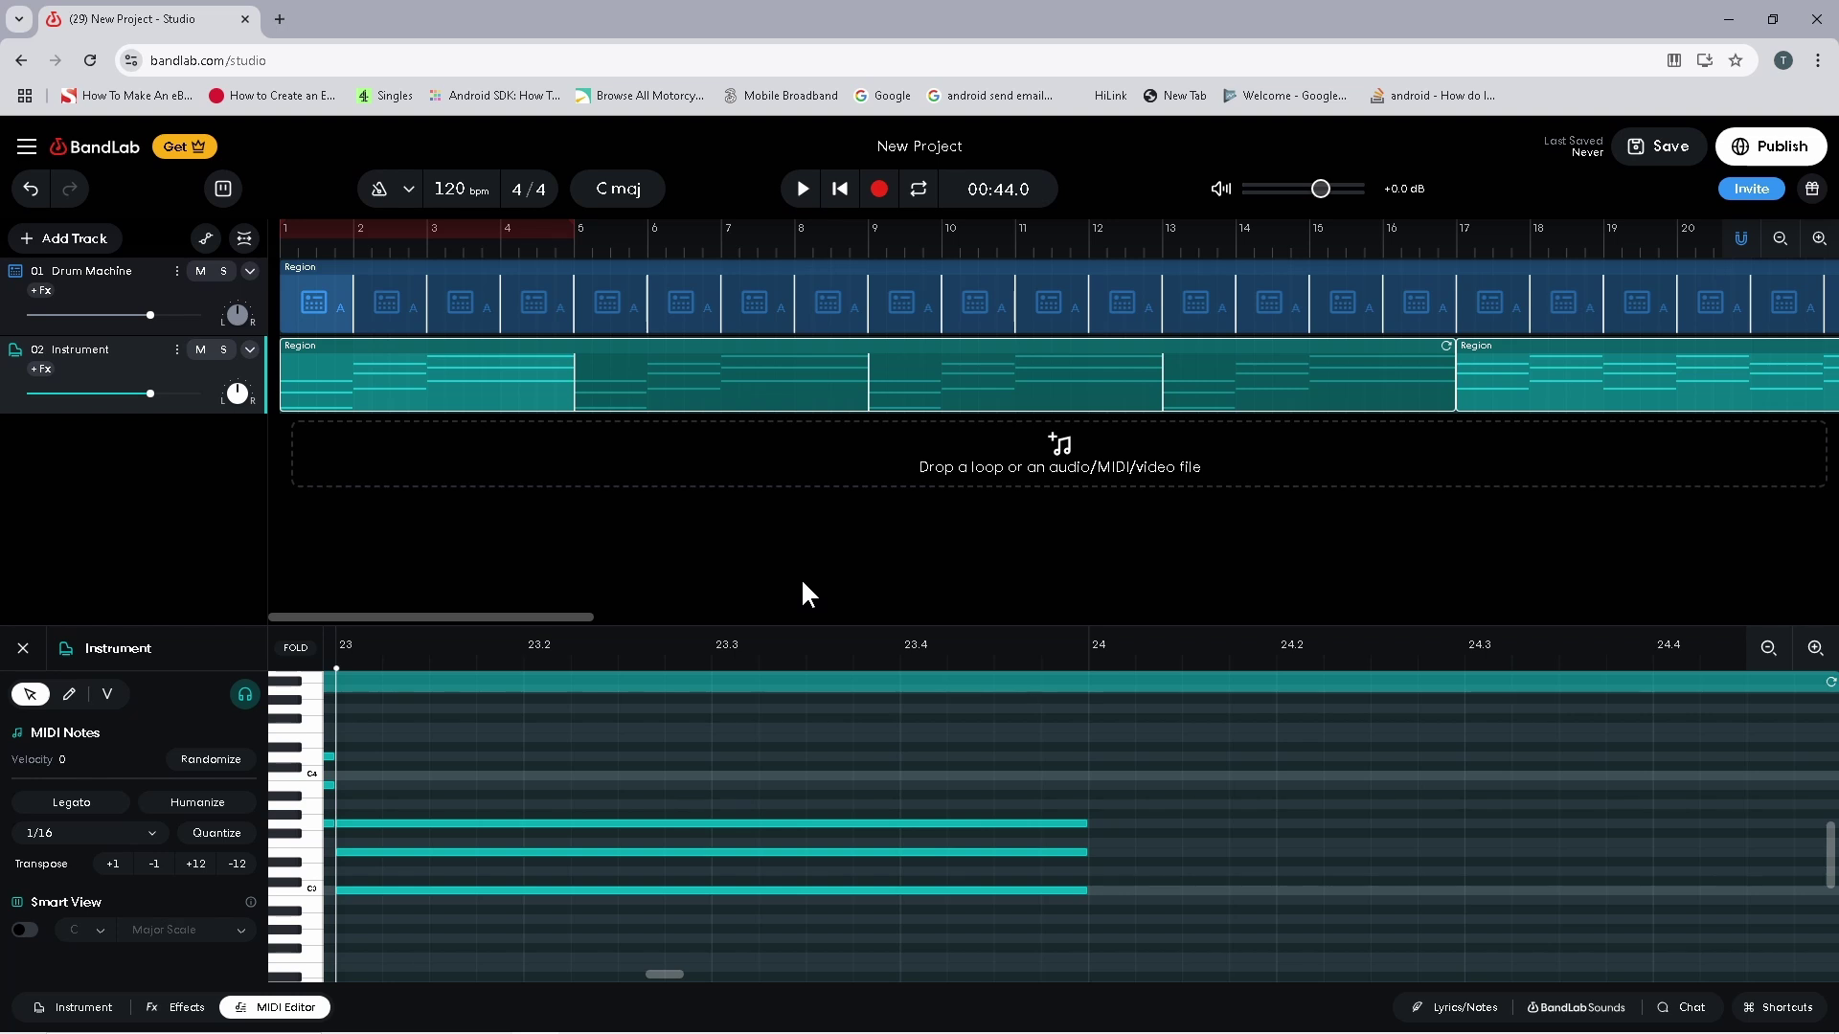
right_click(1024, 370)
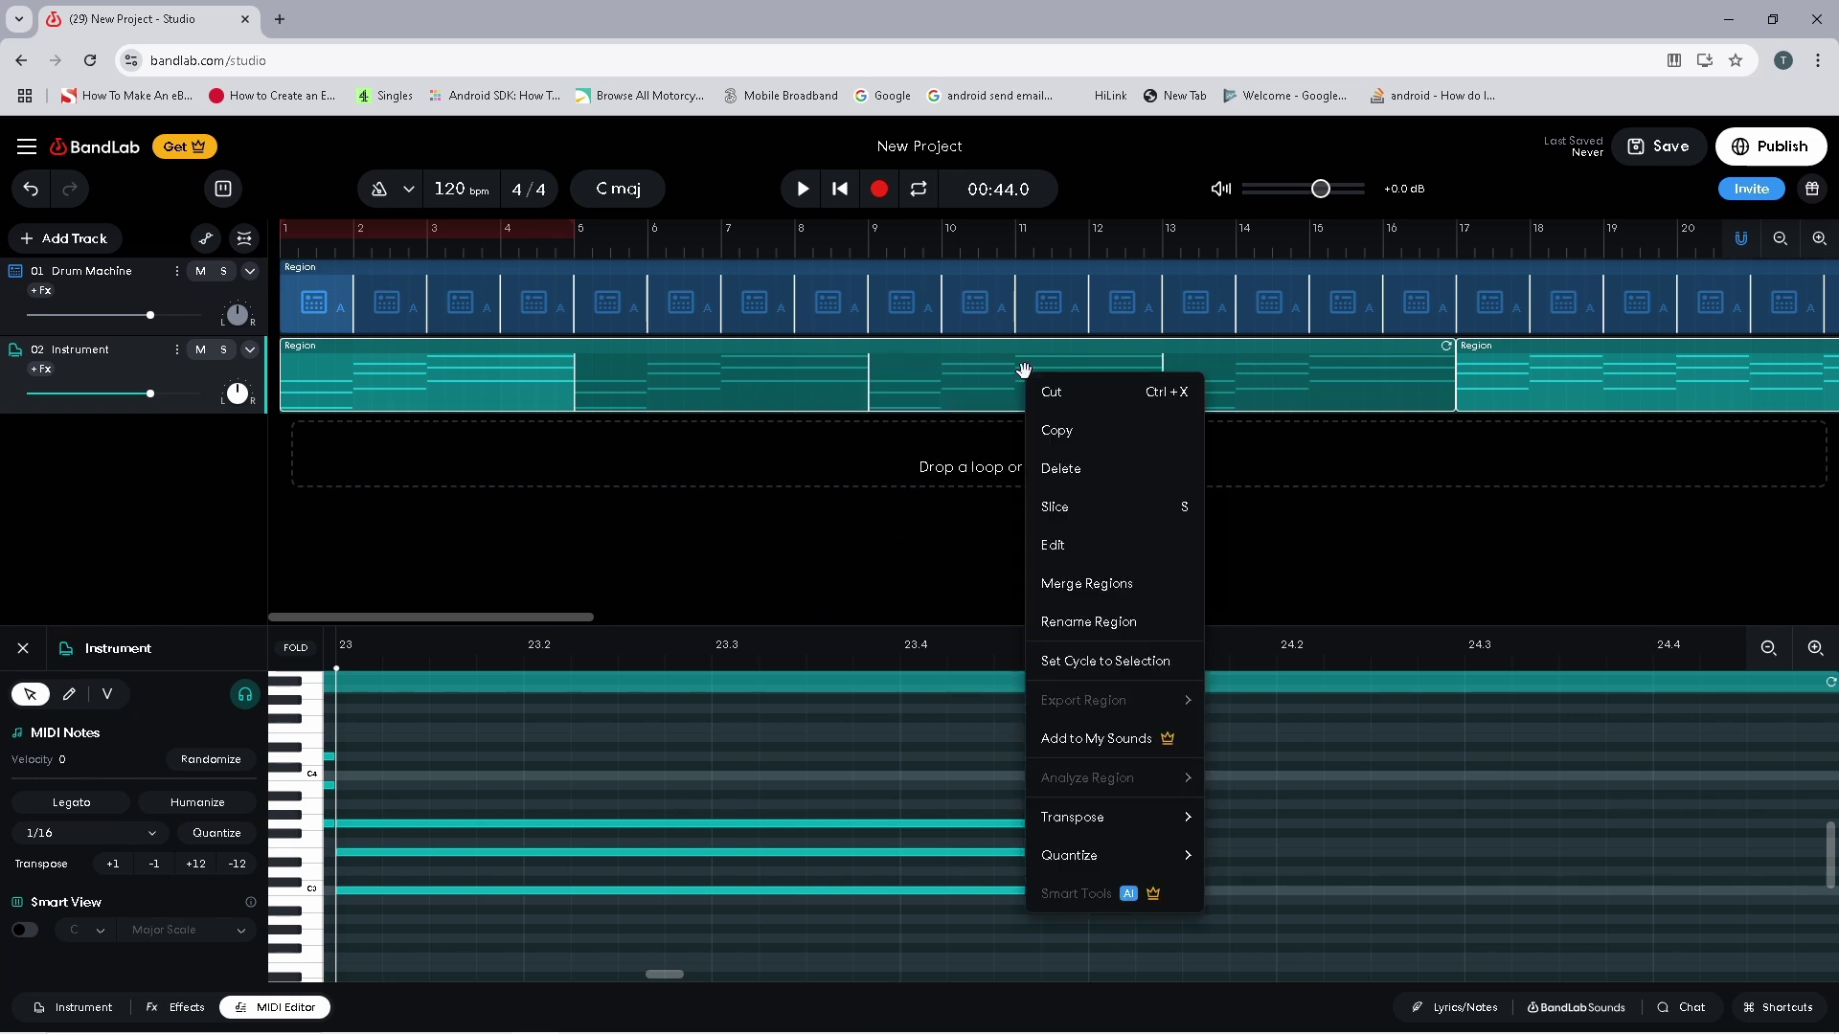
click(1053, 432)
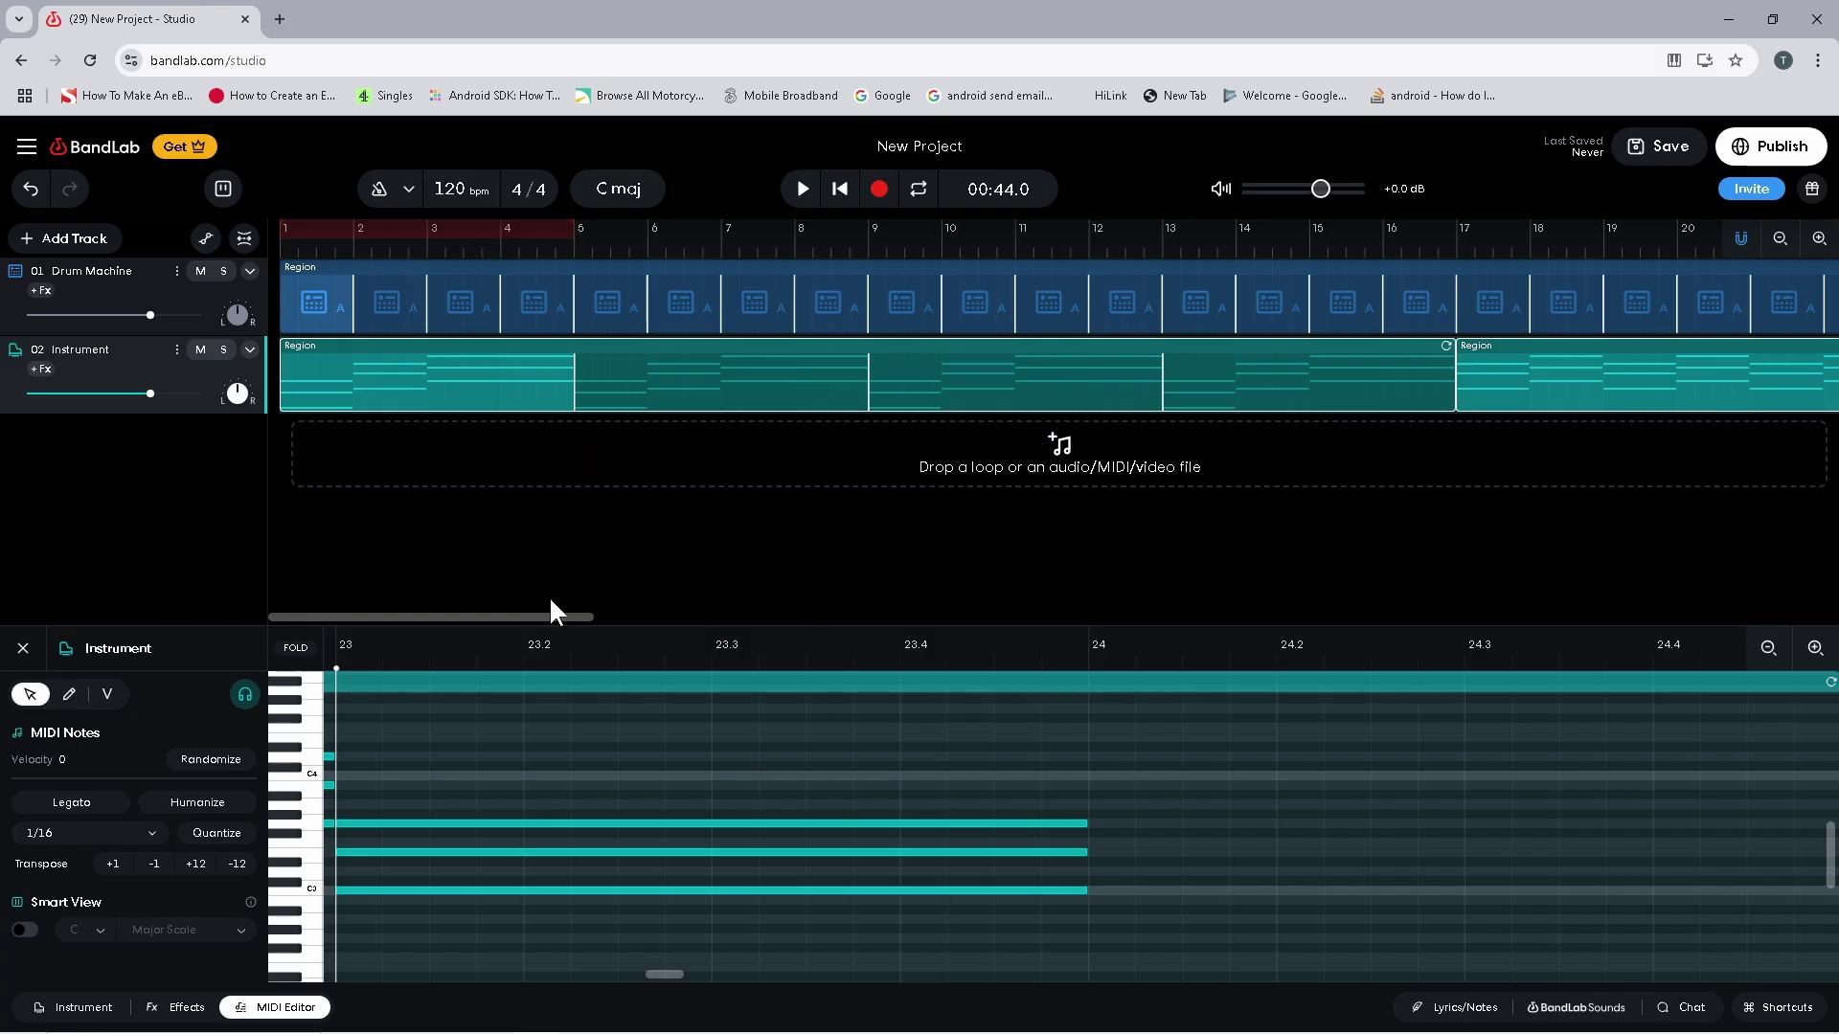
drag(507, 622, 779, 623)
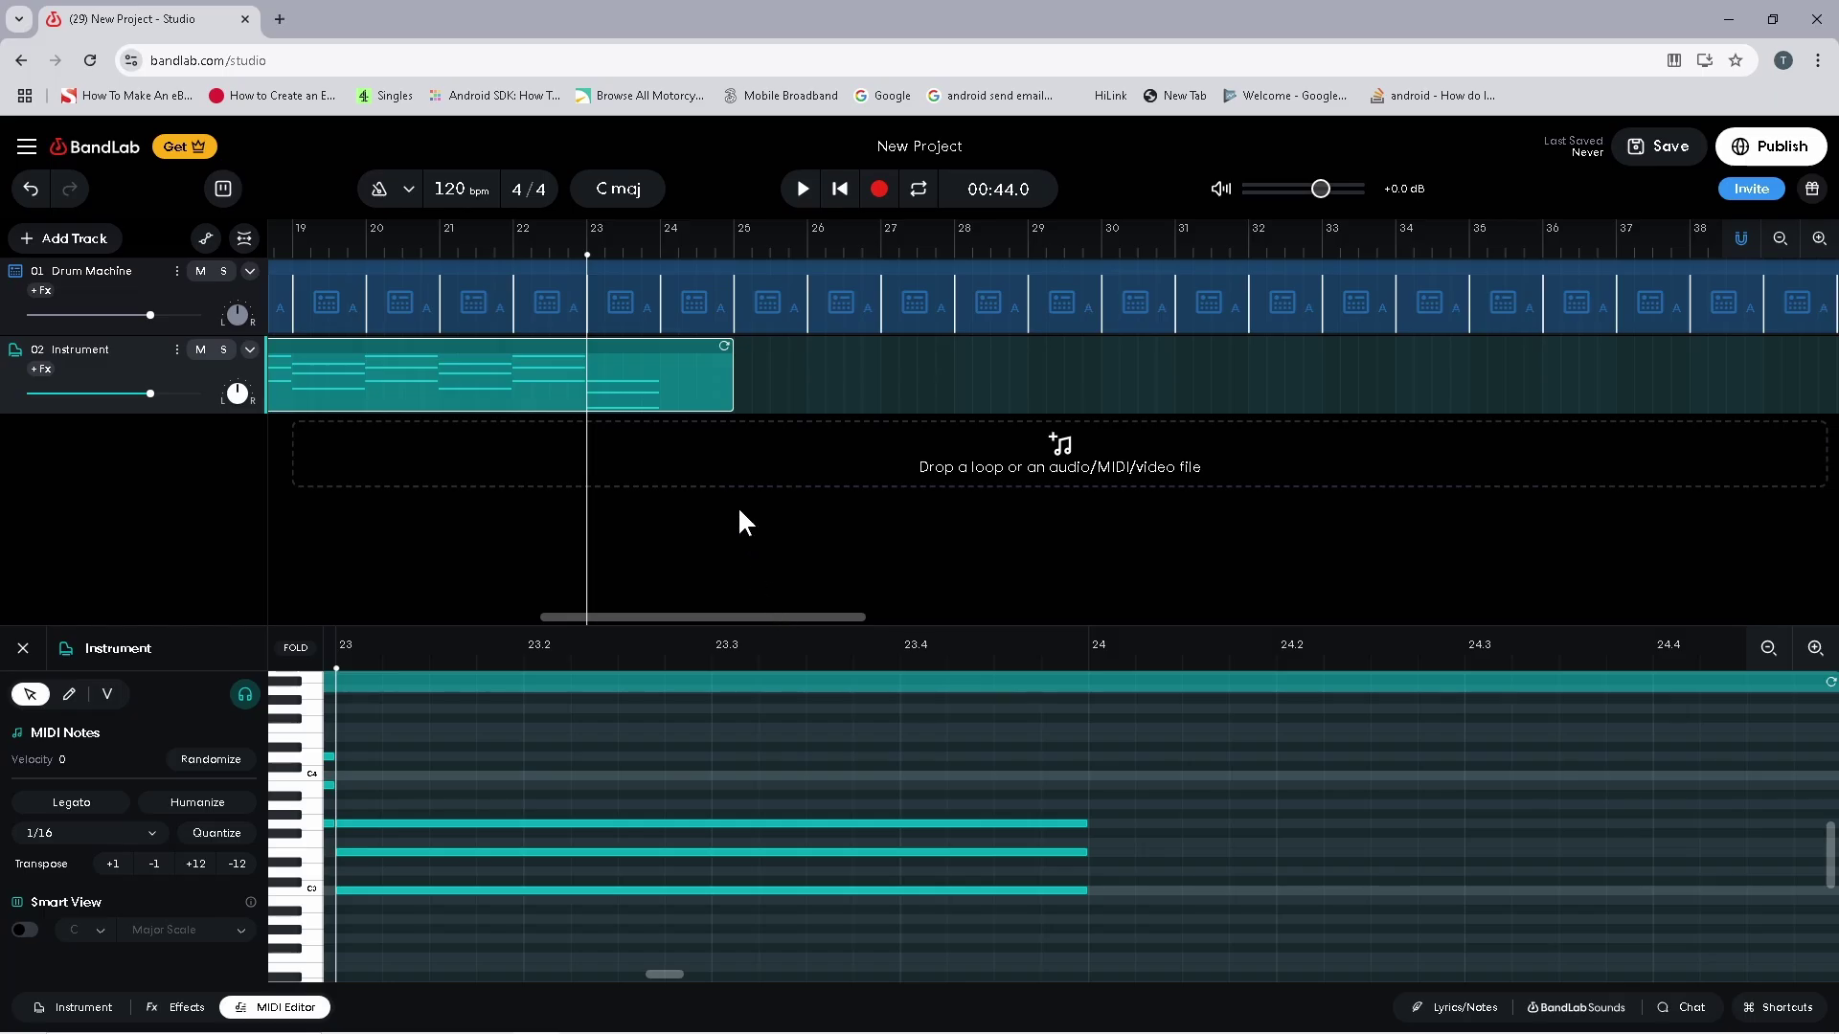
click(736, 247)
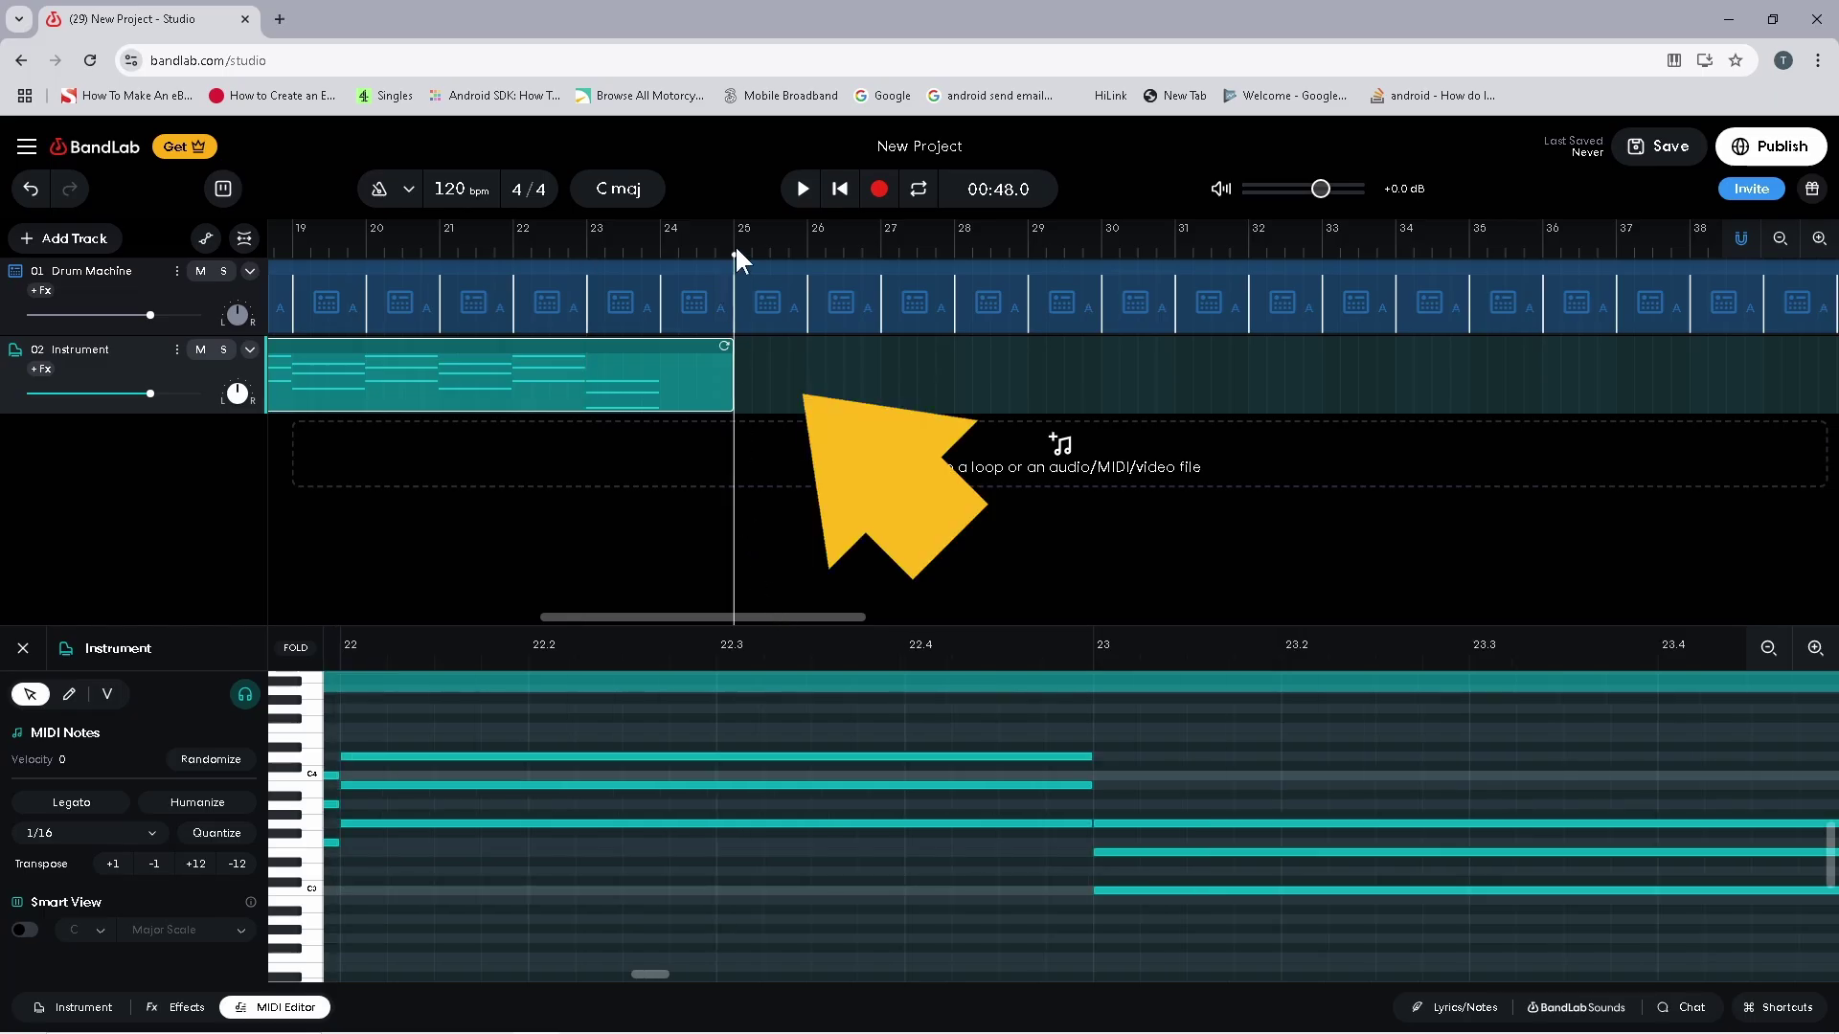
right_click(797, 389)
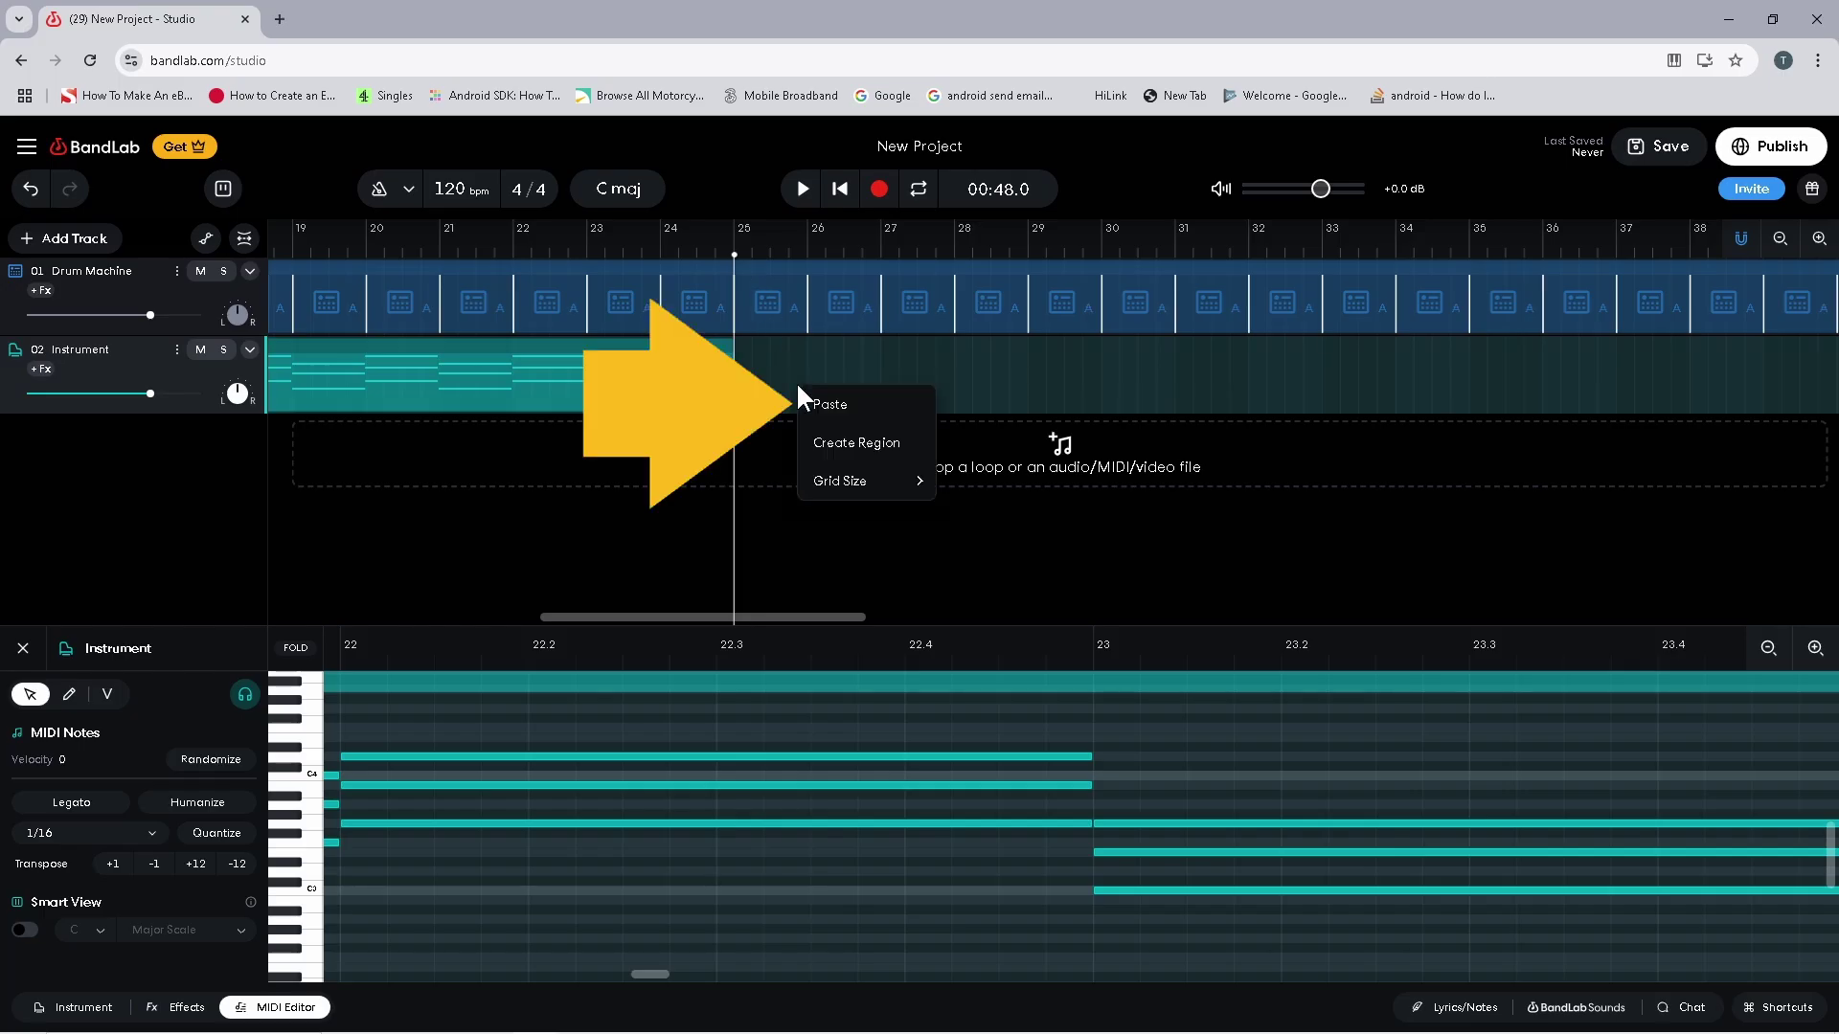
click(817, 405)
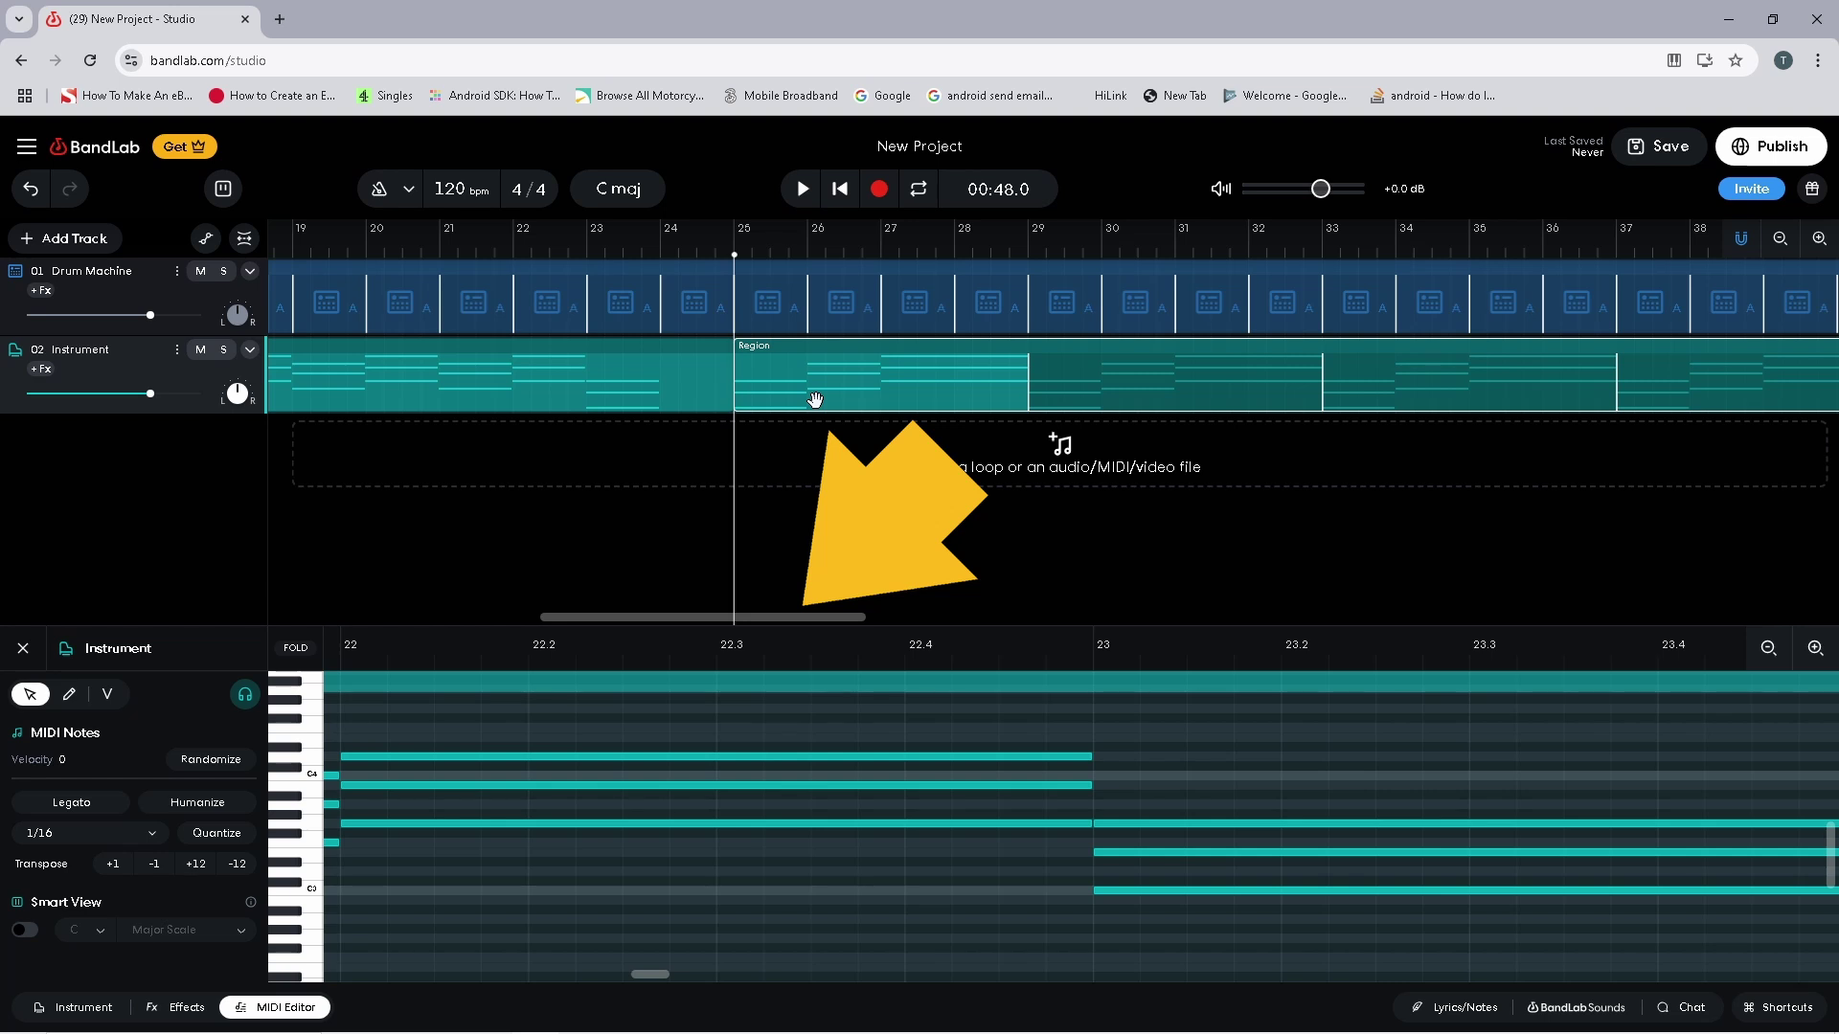
Paste the copied pair of chord regions again on the Instrument track at the start of bar 49
drag(819, 621, 1196, 633)
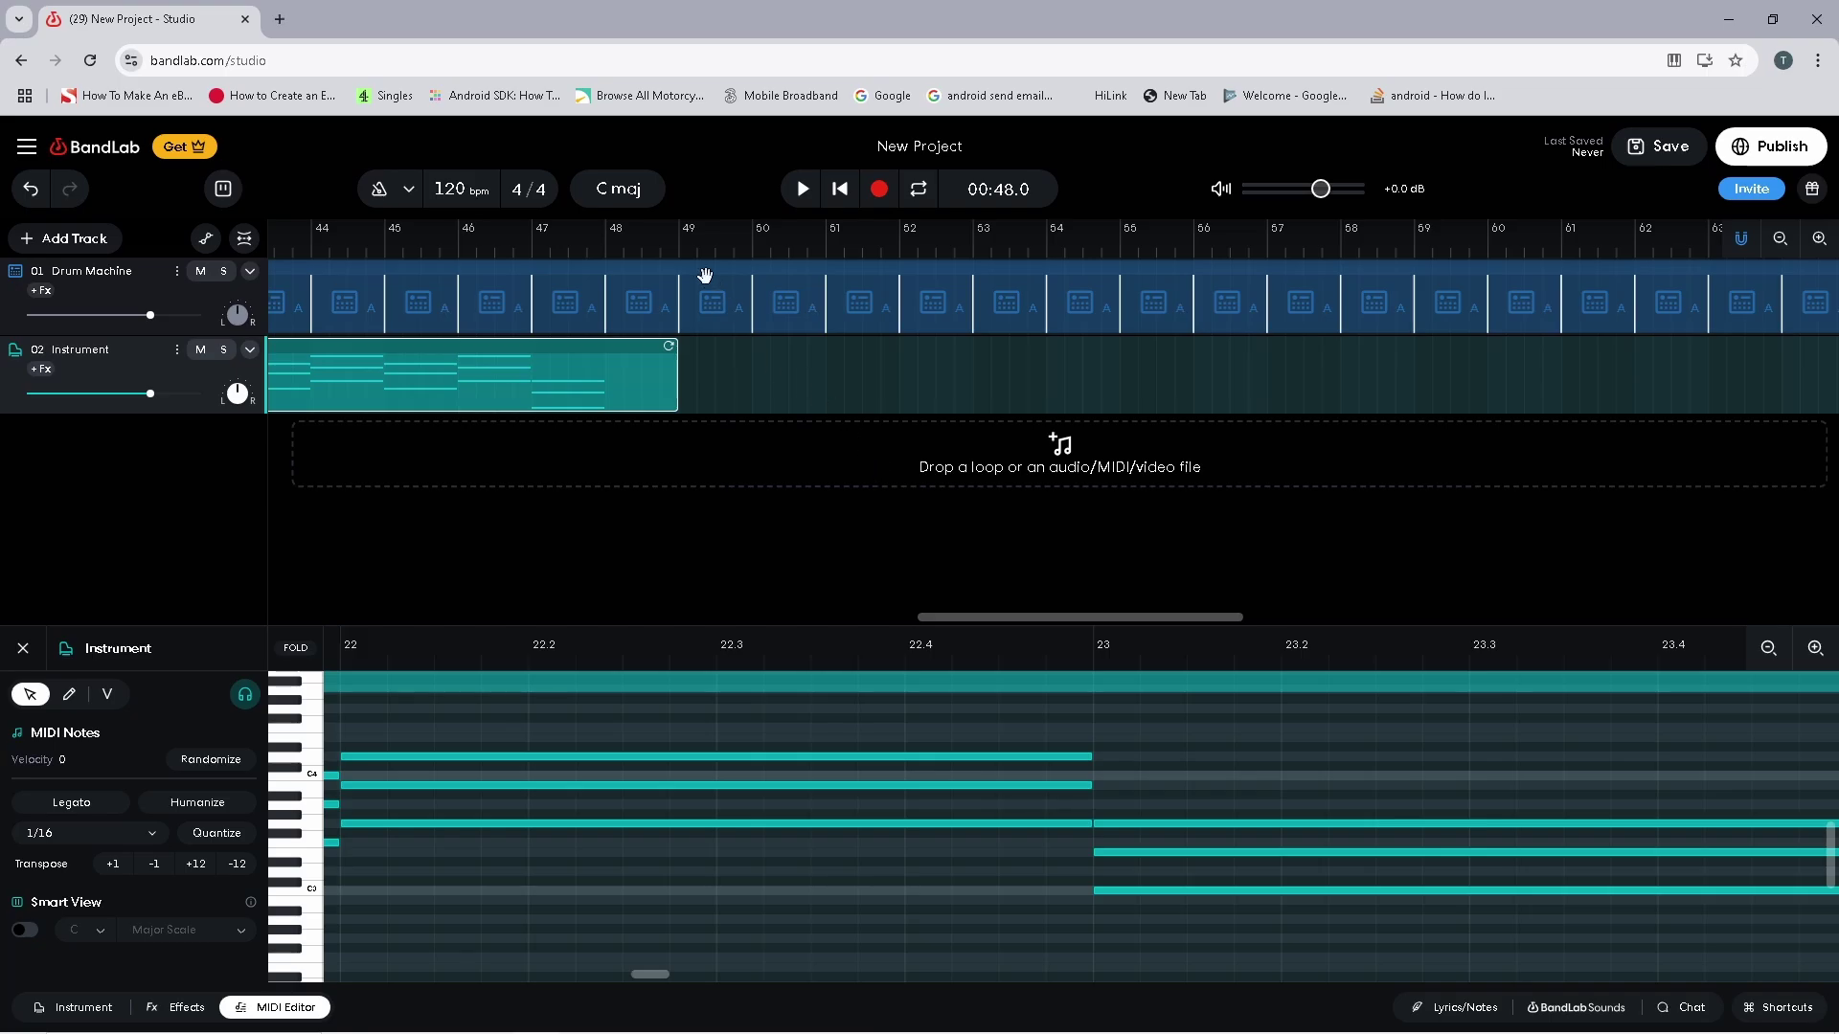
click(680, 243)
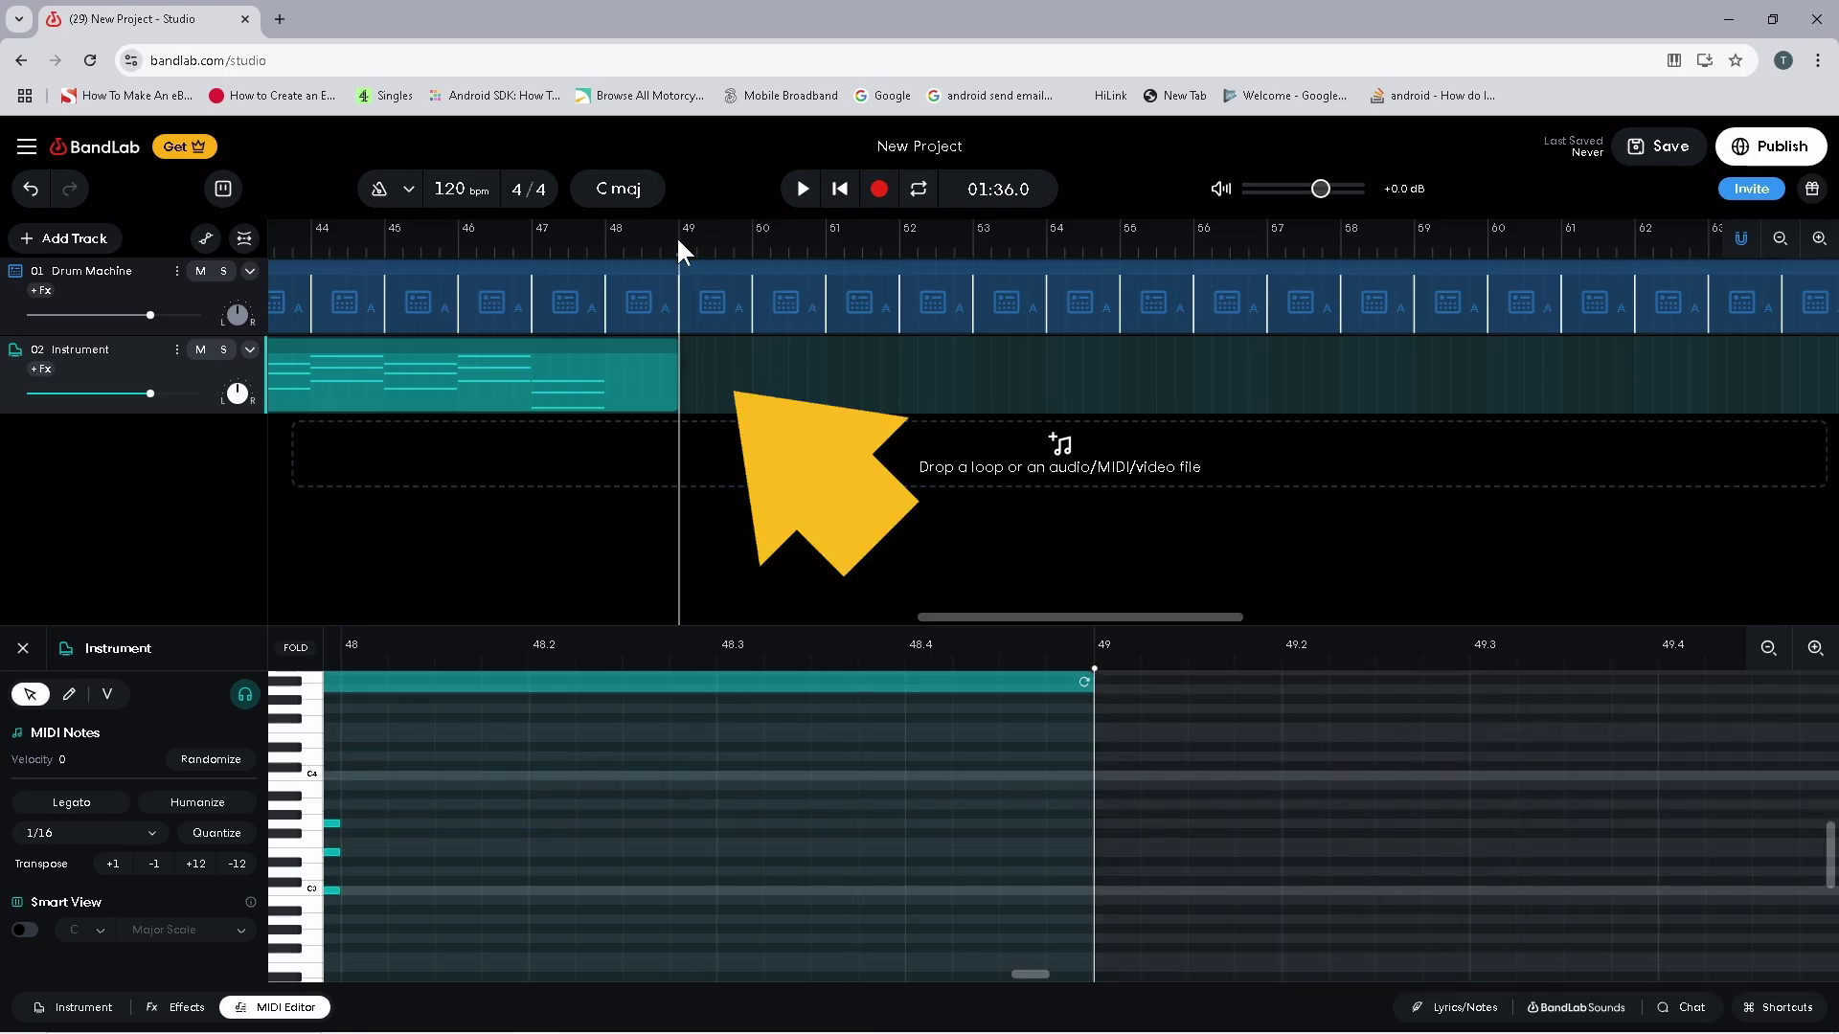
right_click(727, 361)
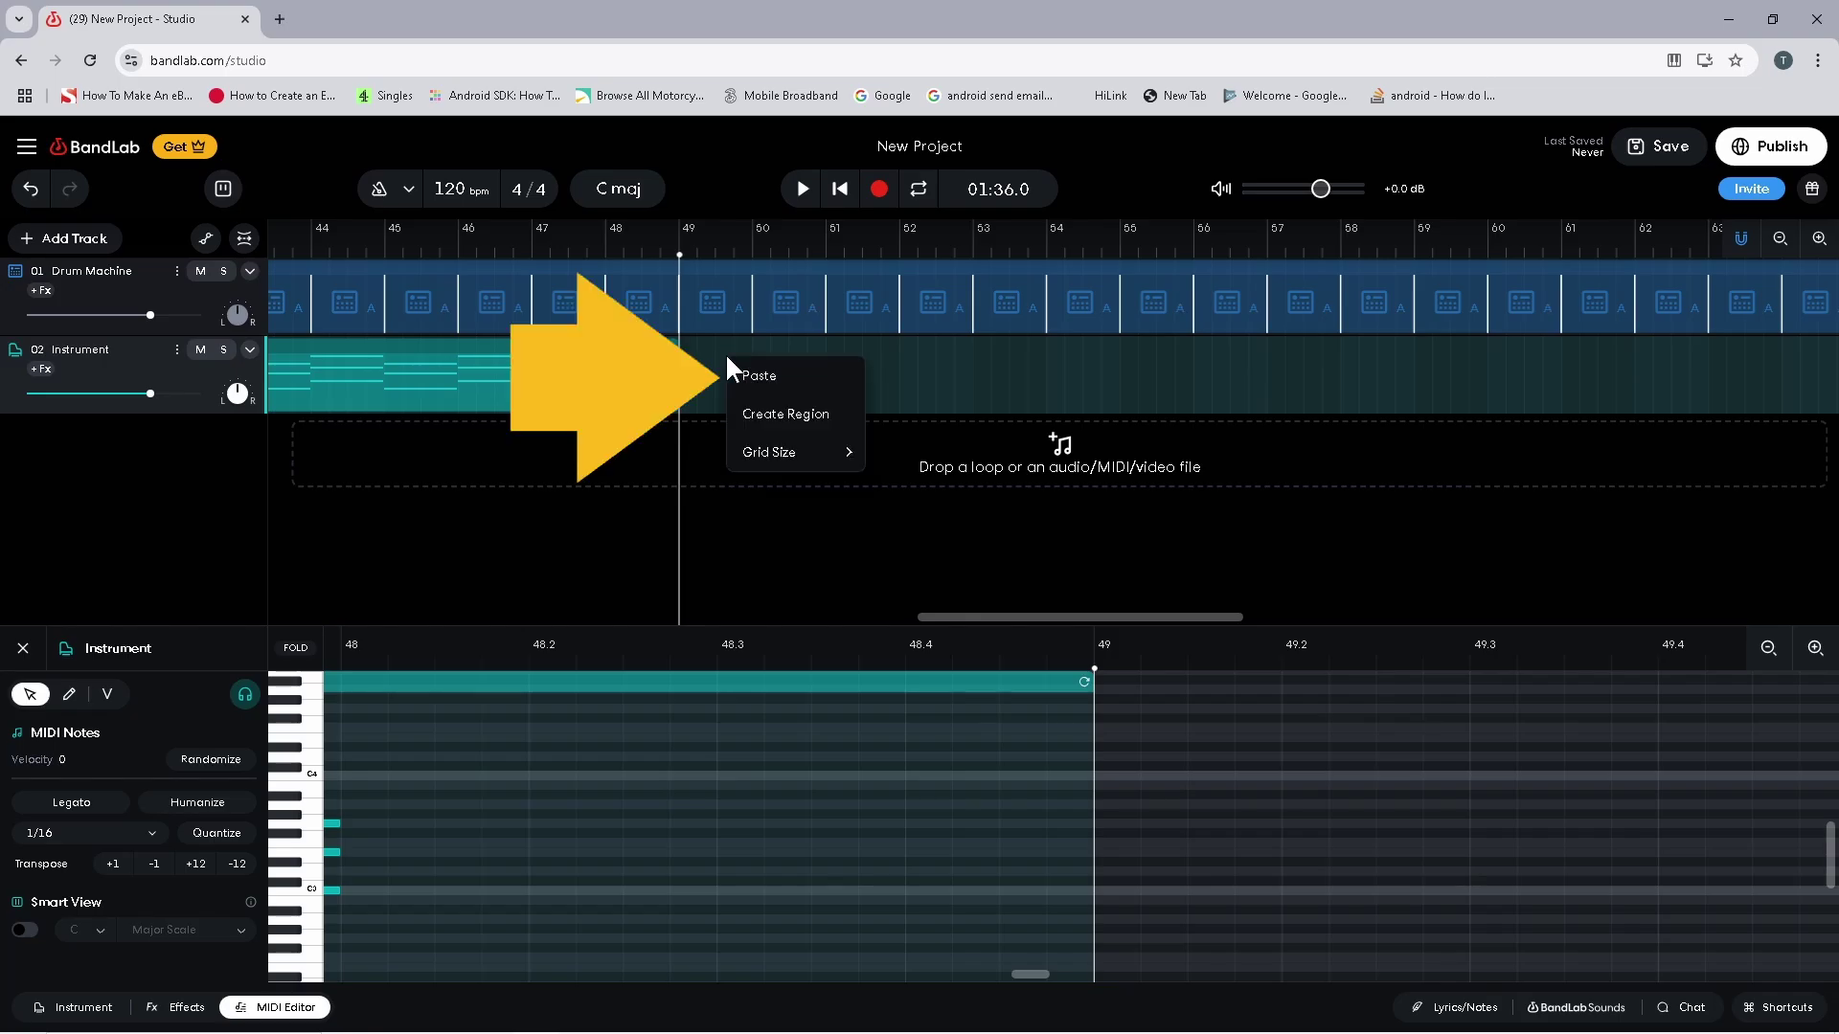
click(758, 375)
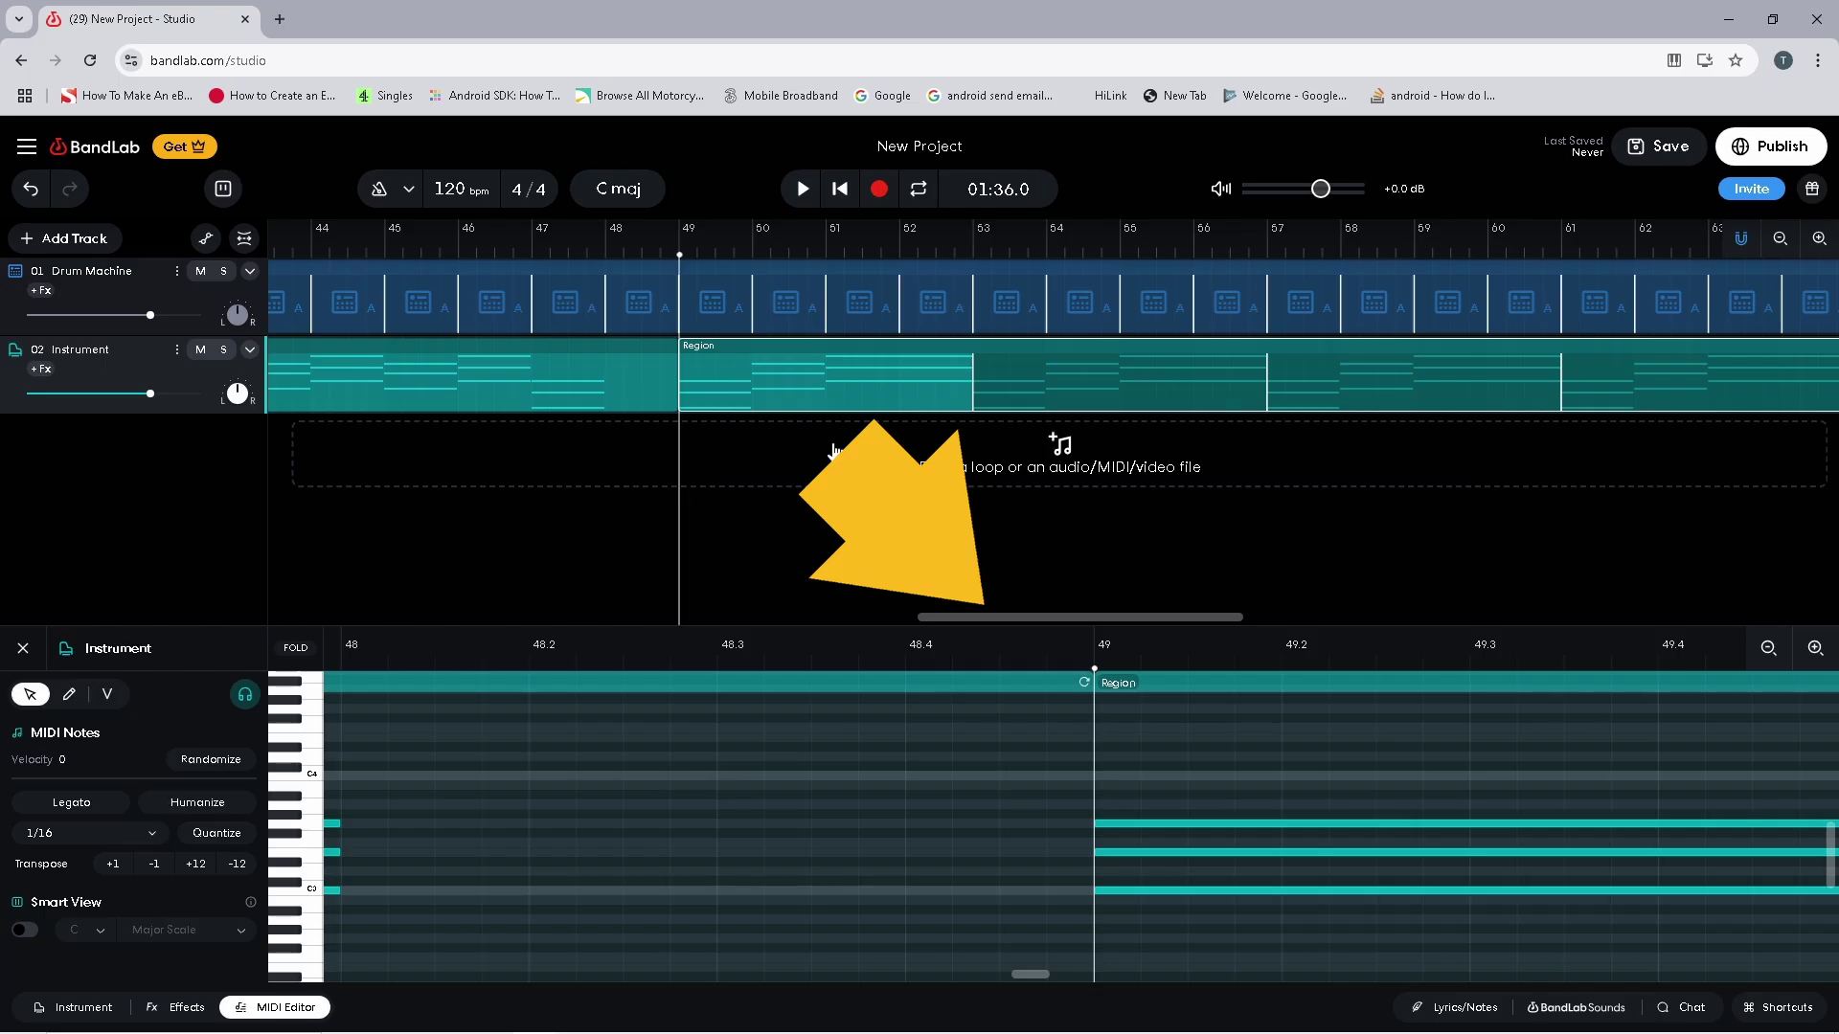
Copy only the last chord region, spanning bars 65 to 73, and paste it at the start of bar 73
drag(1076, 618, 1512, 613)
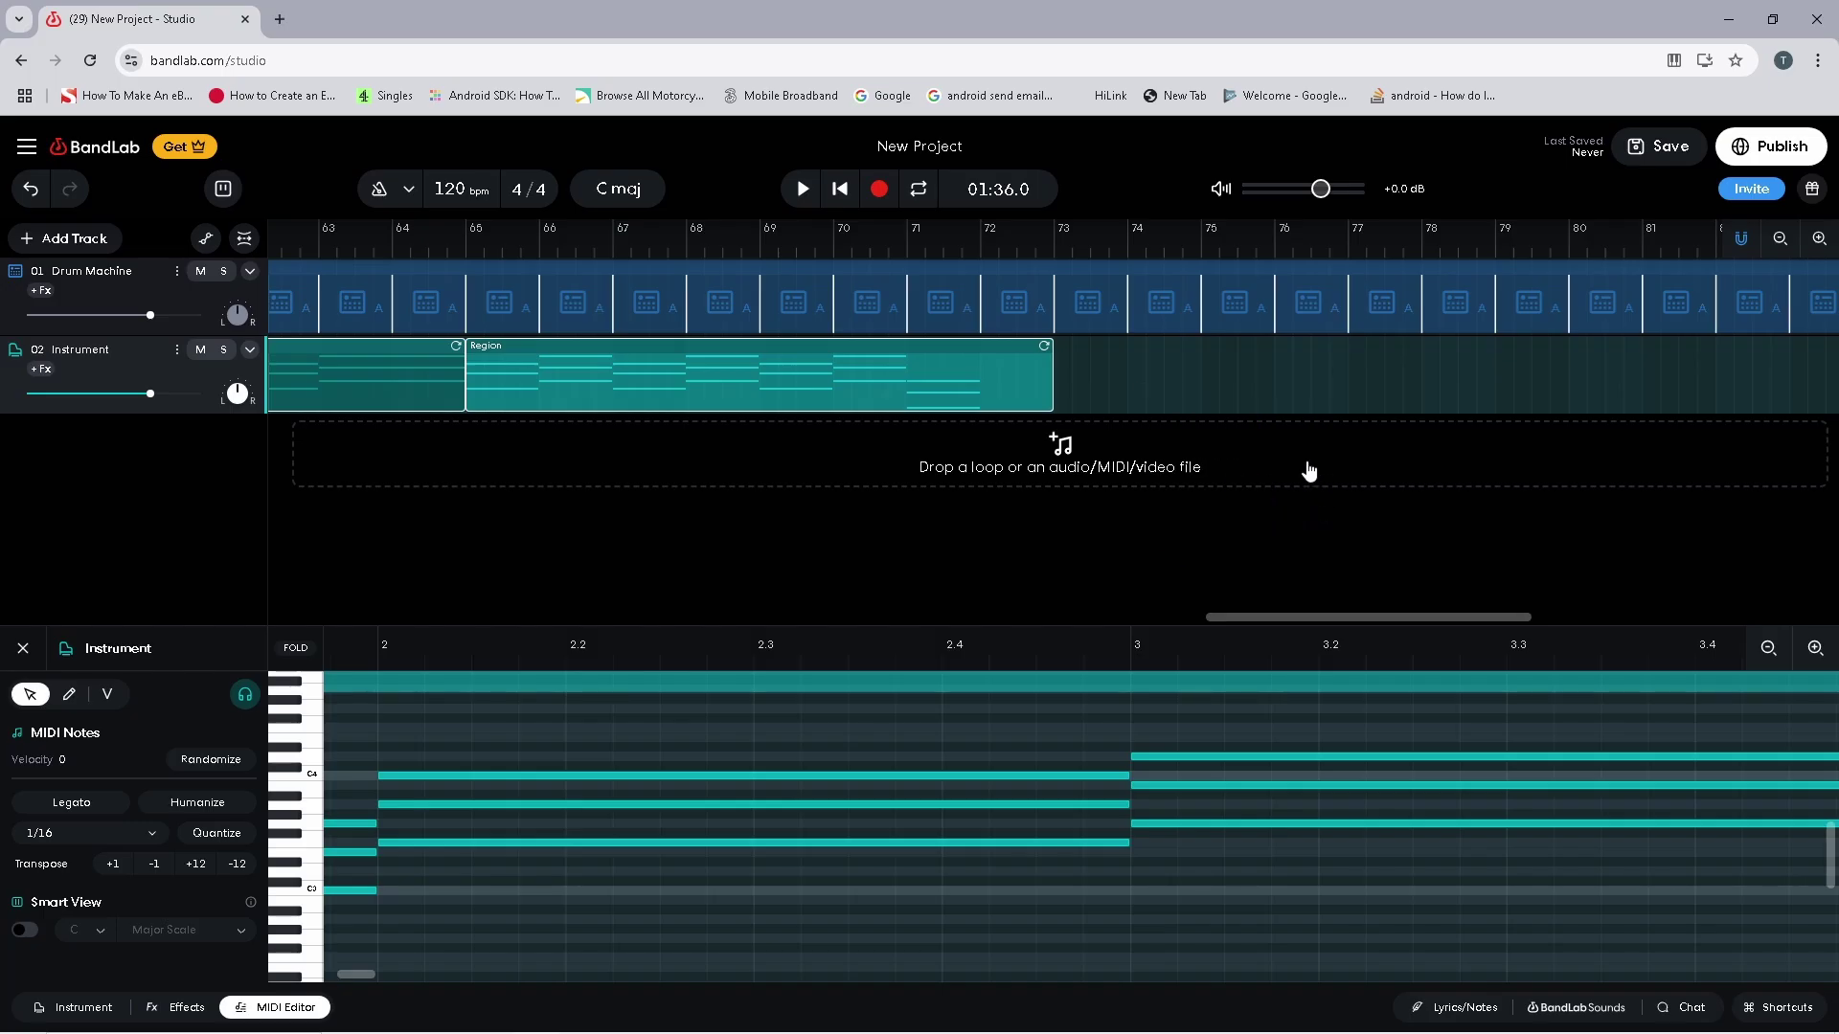
click(1275, 393)
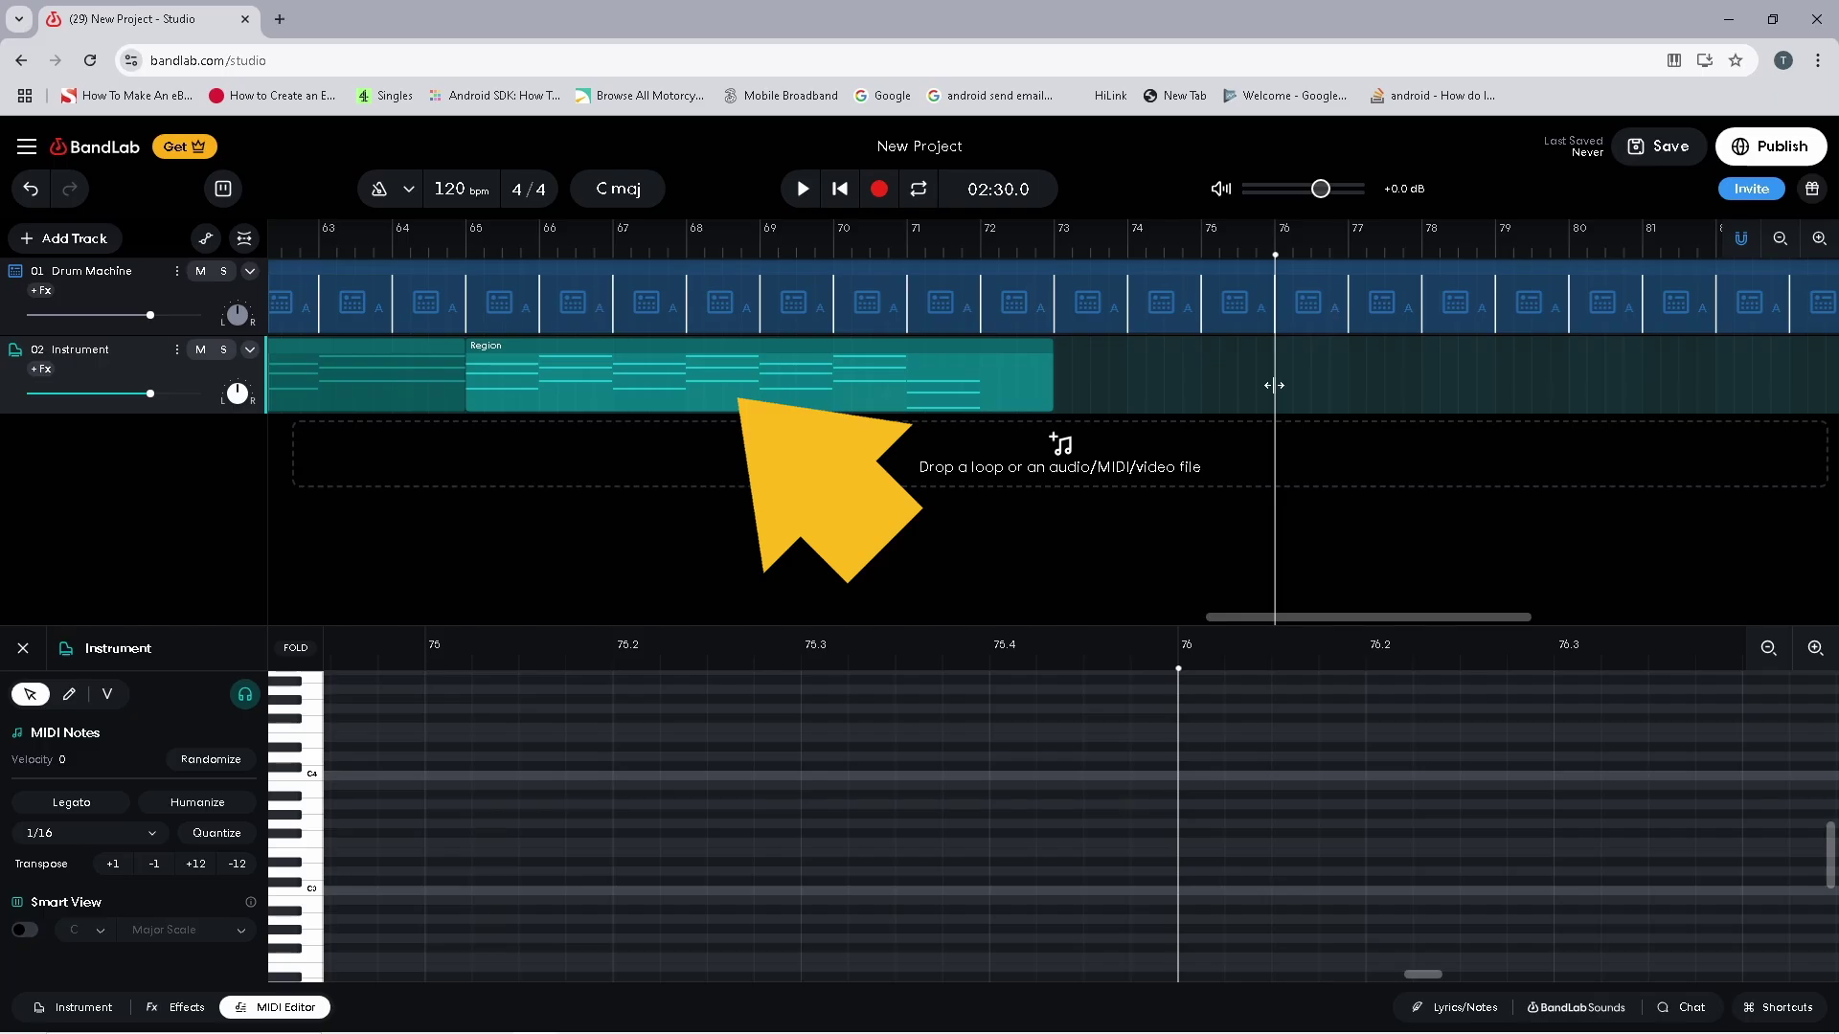
right_click(637, 367)
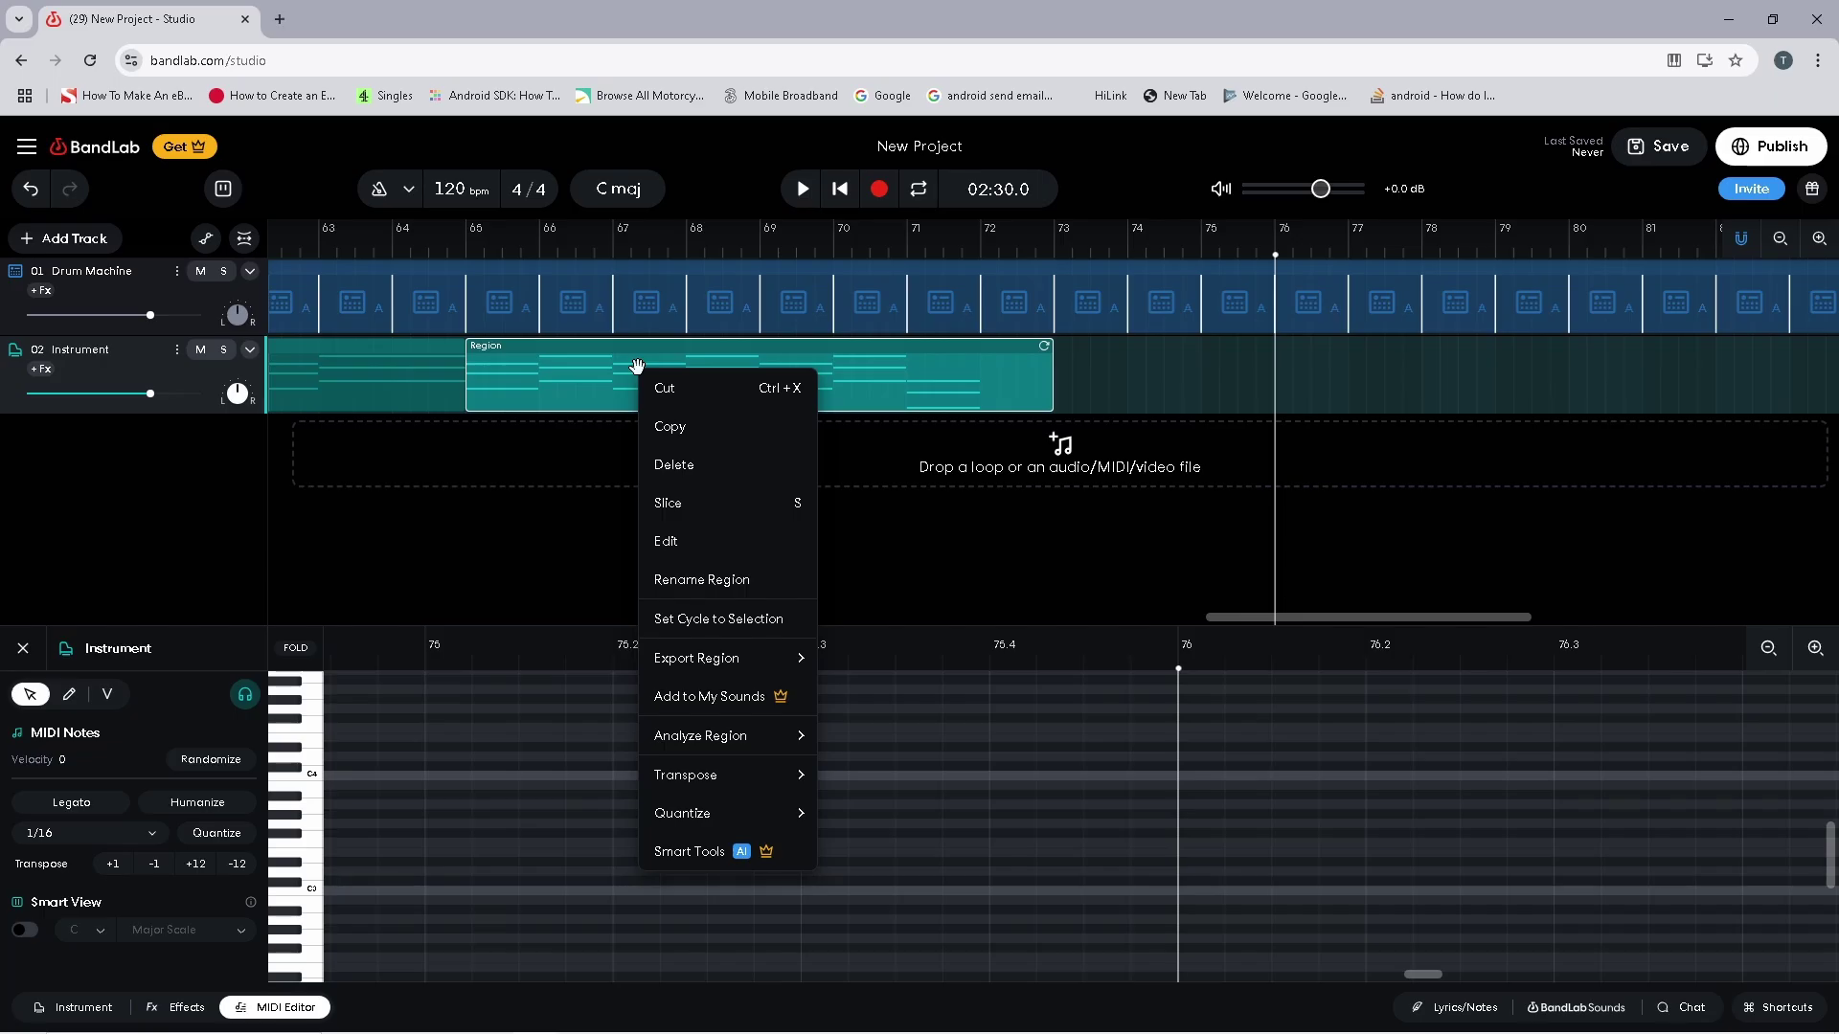
click(669, 433)
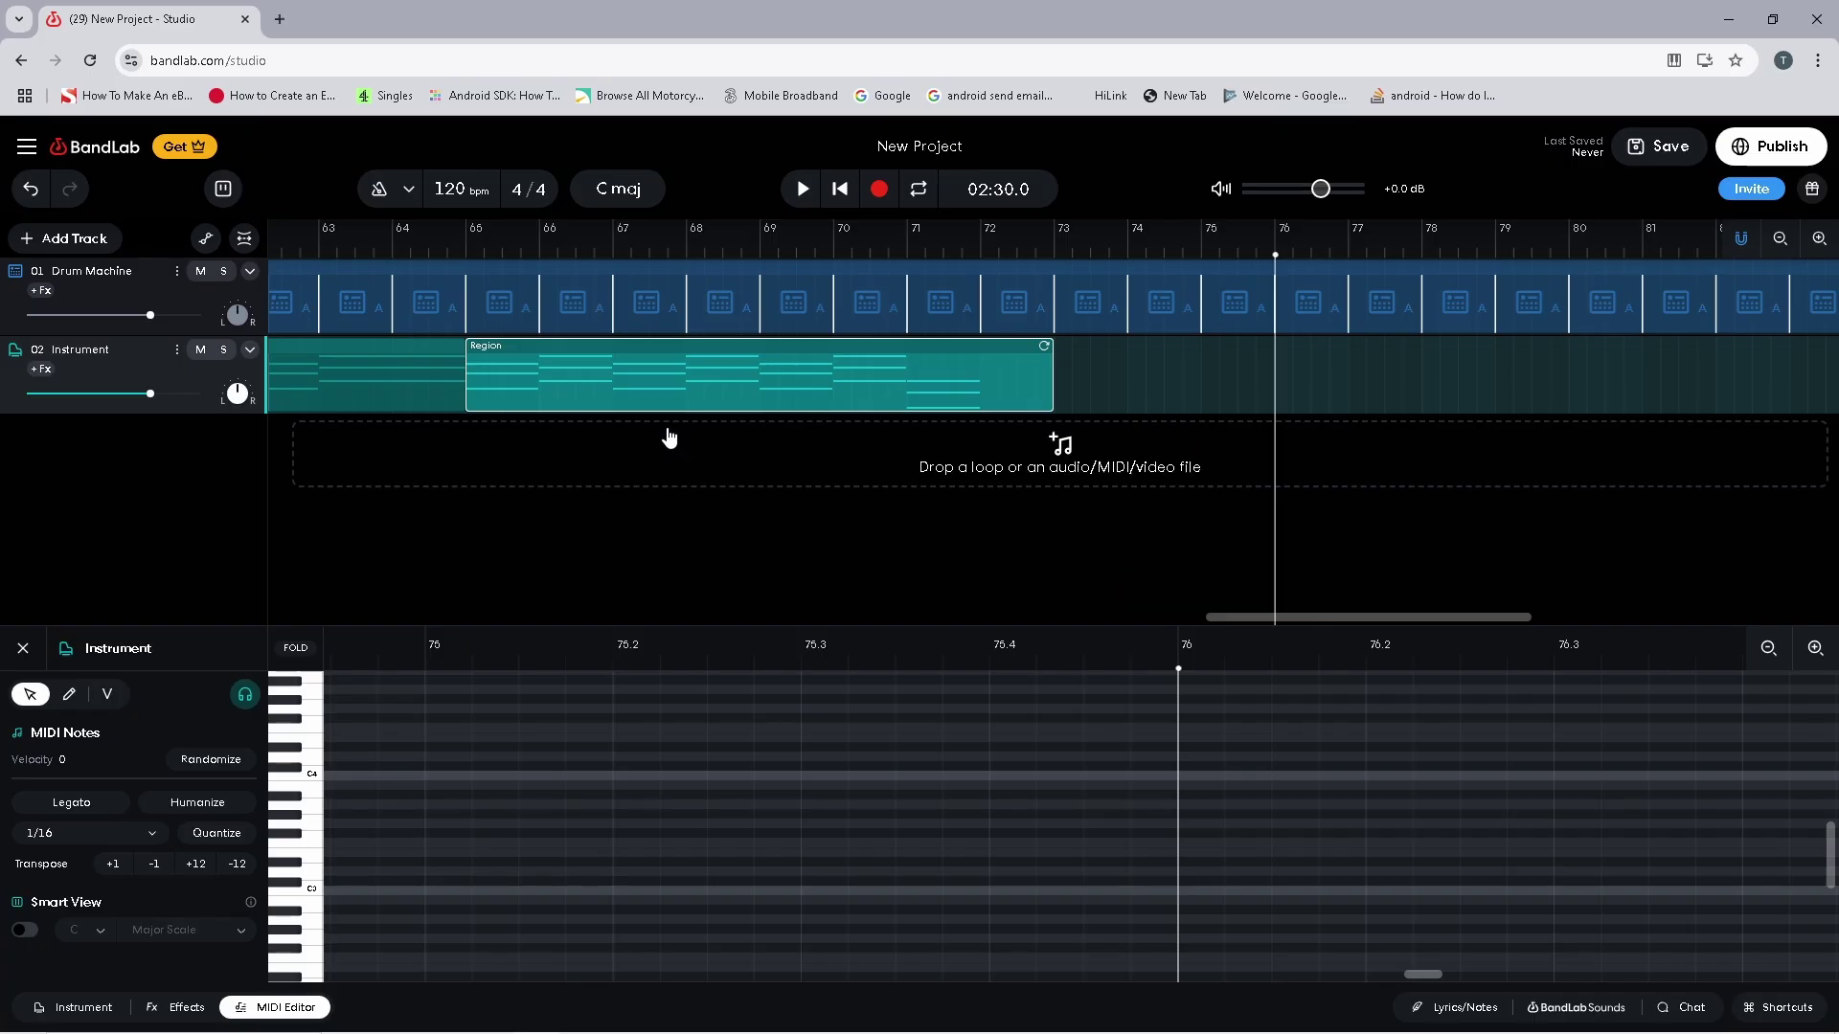
click(1058, 248)
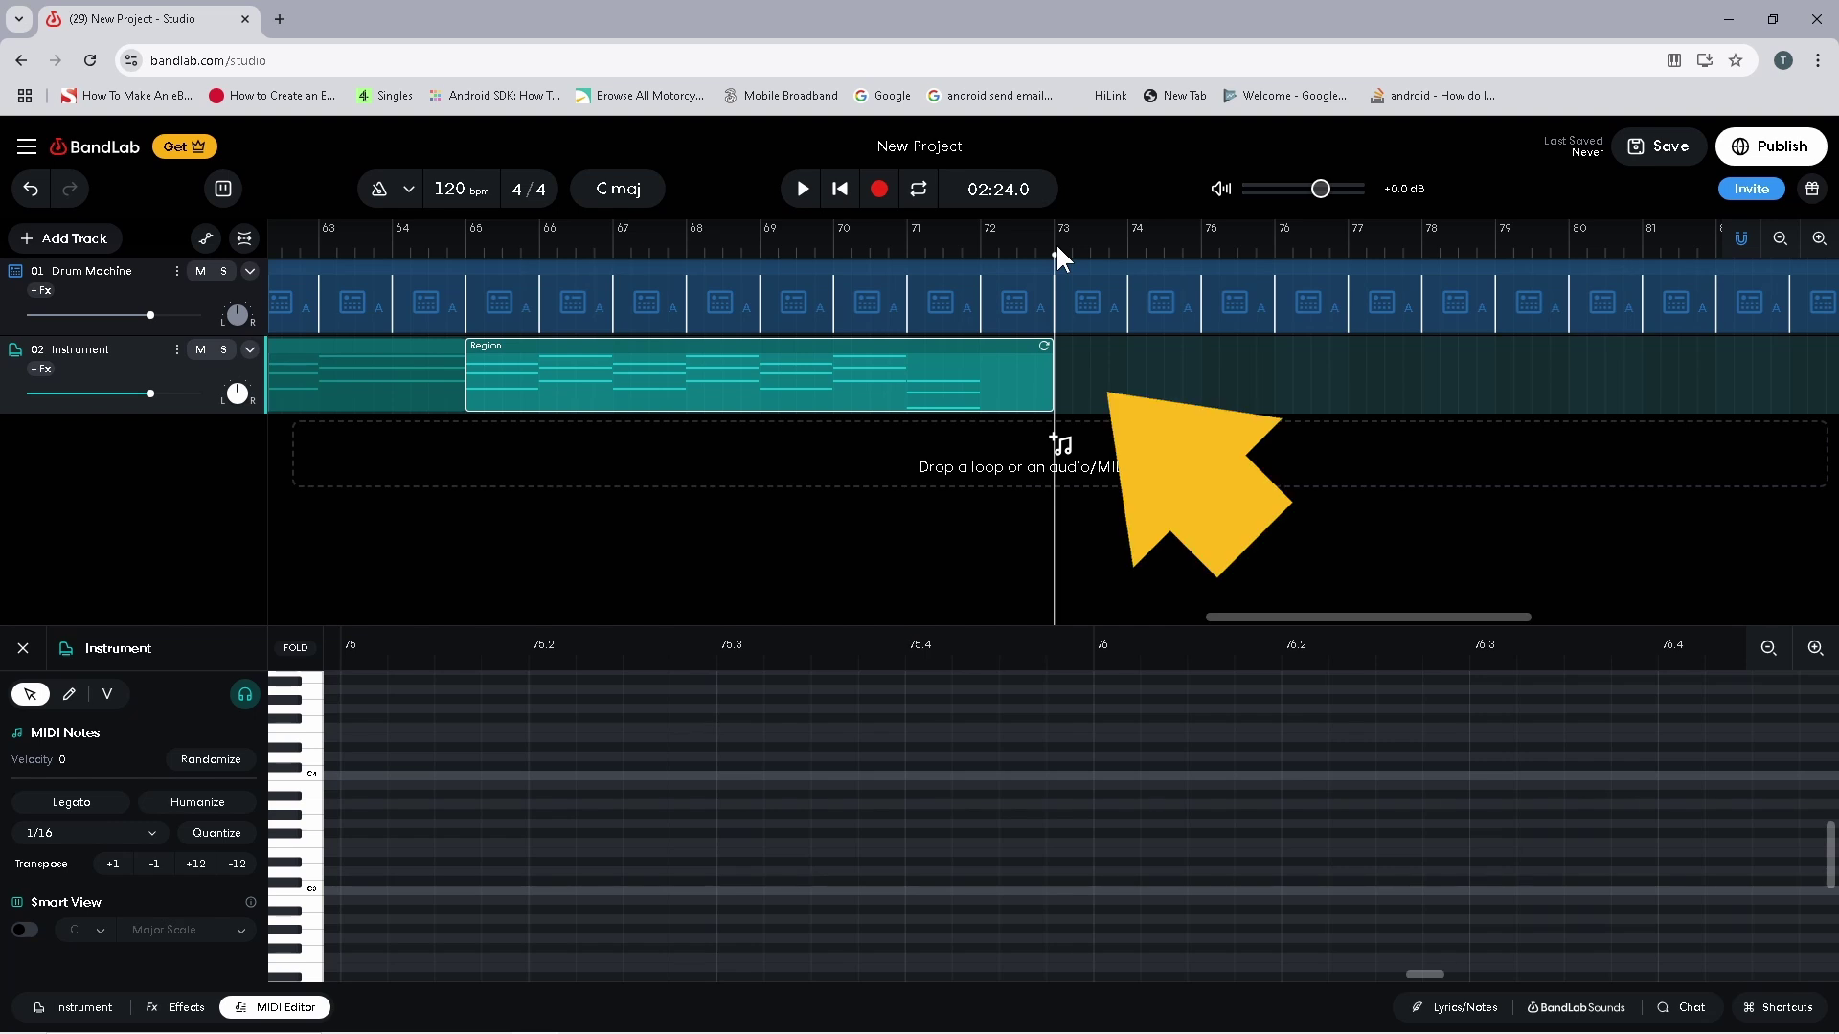
right_click(1128, 383)
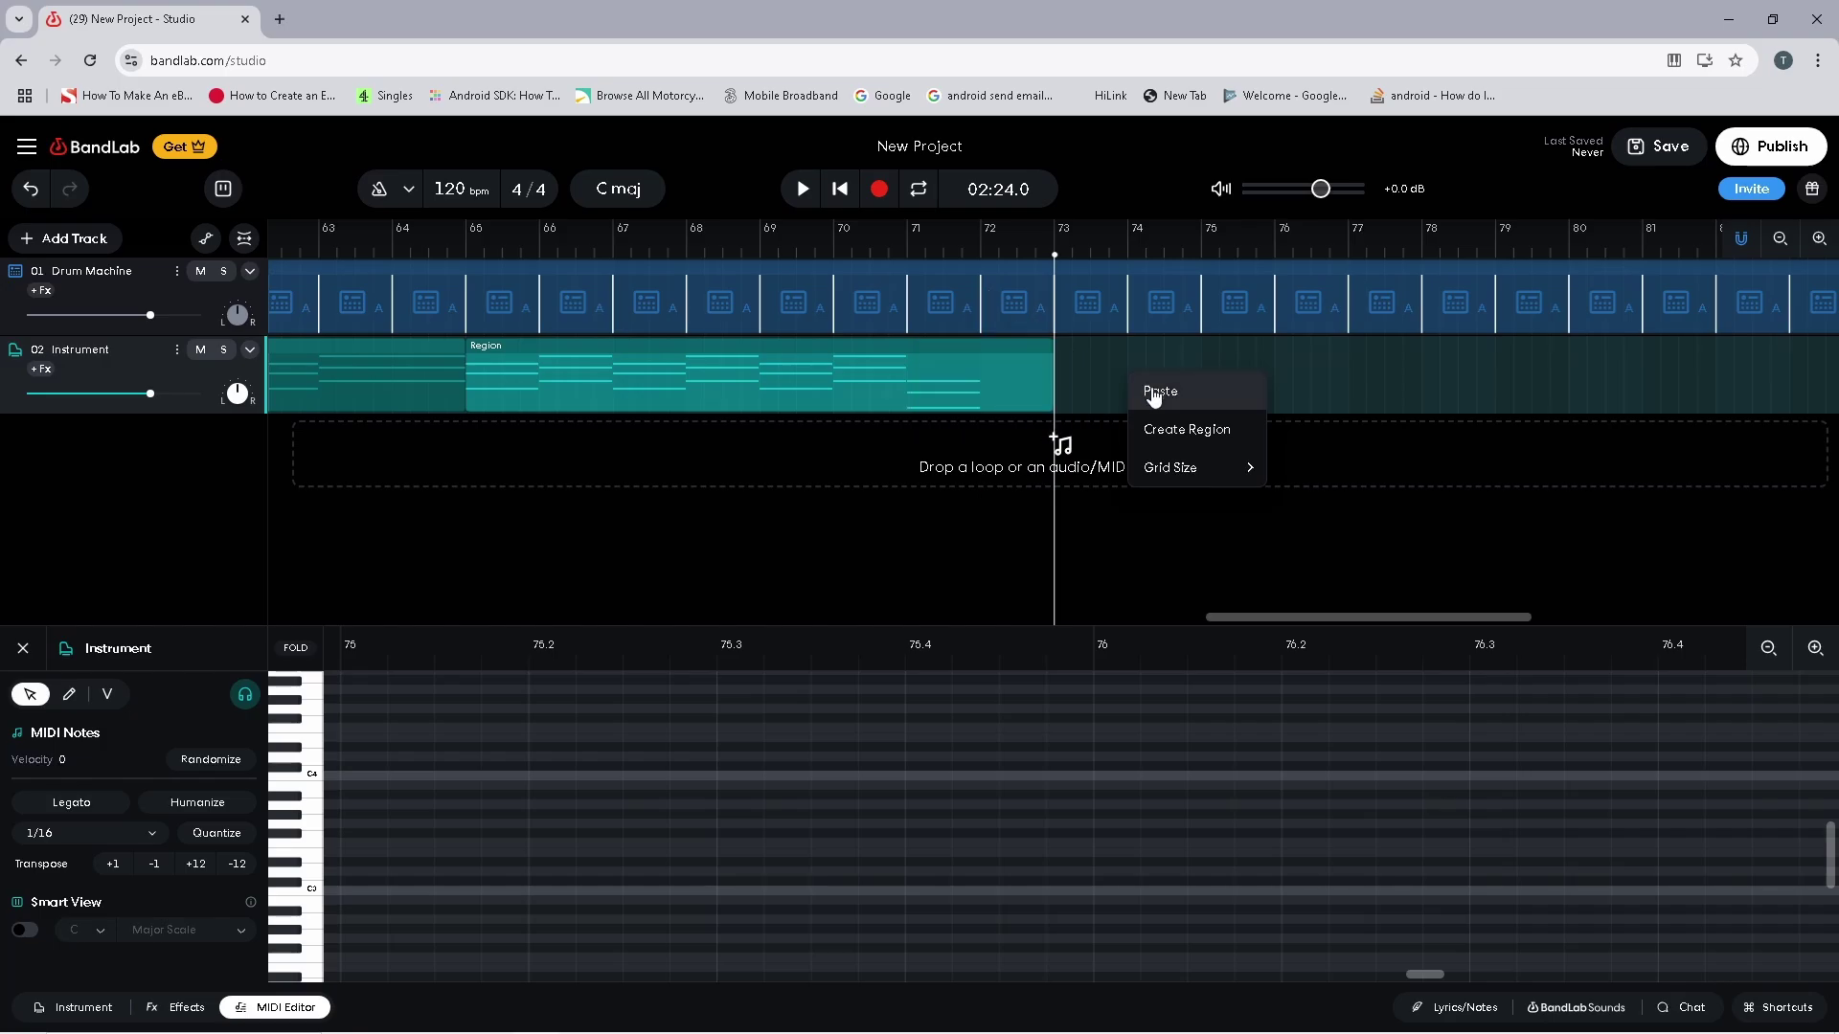
click(1155, 390)
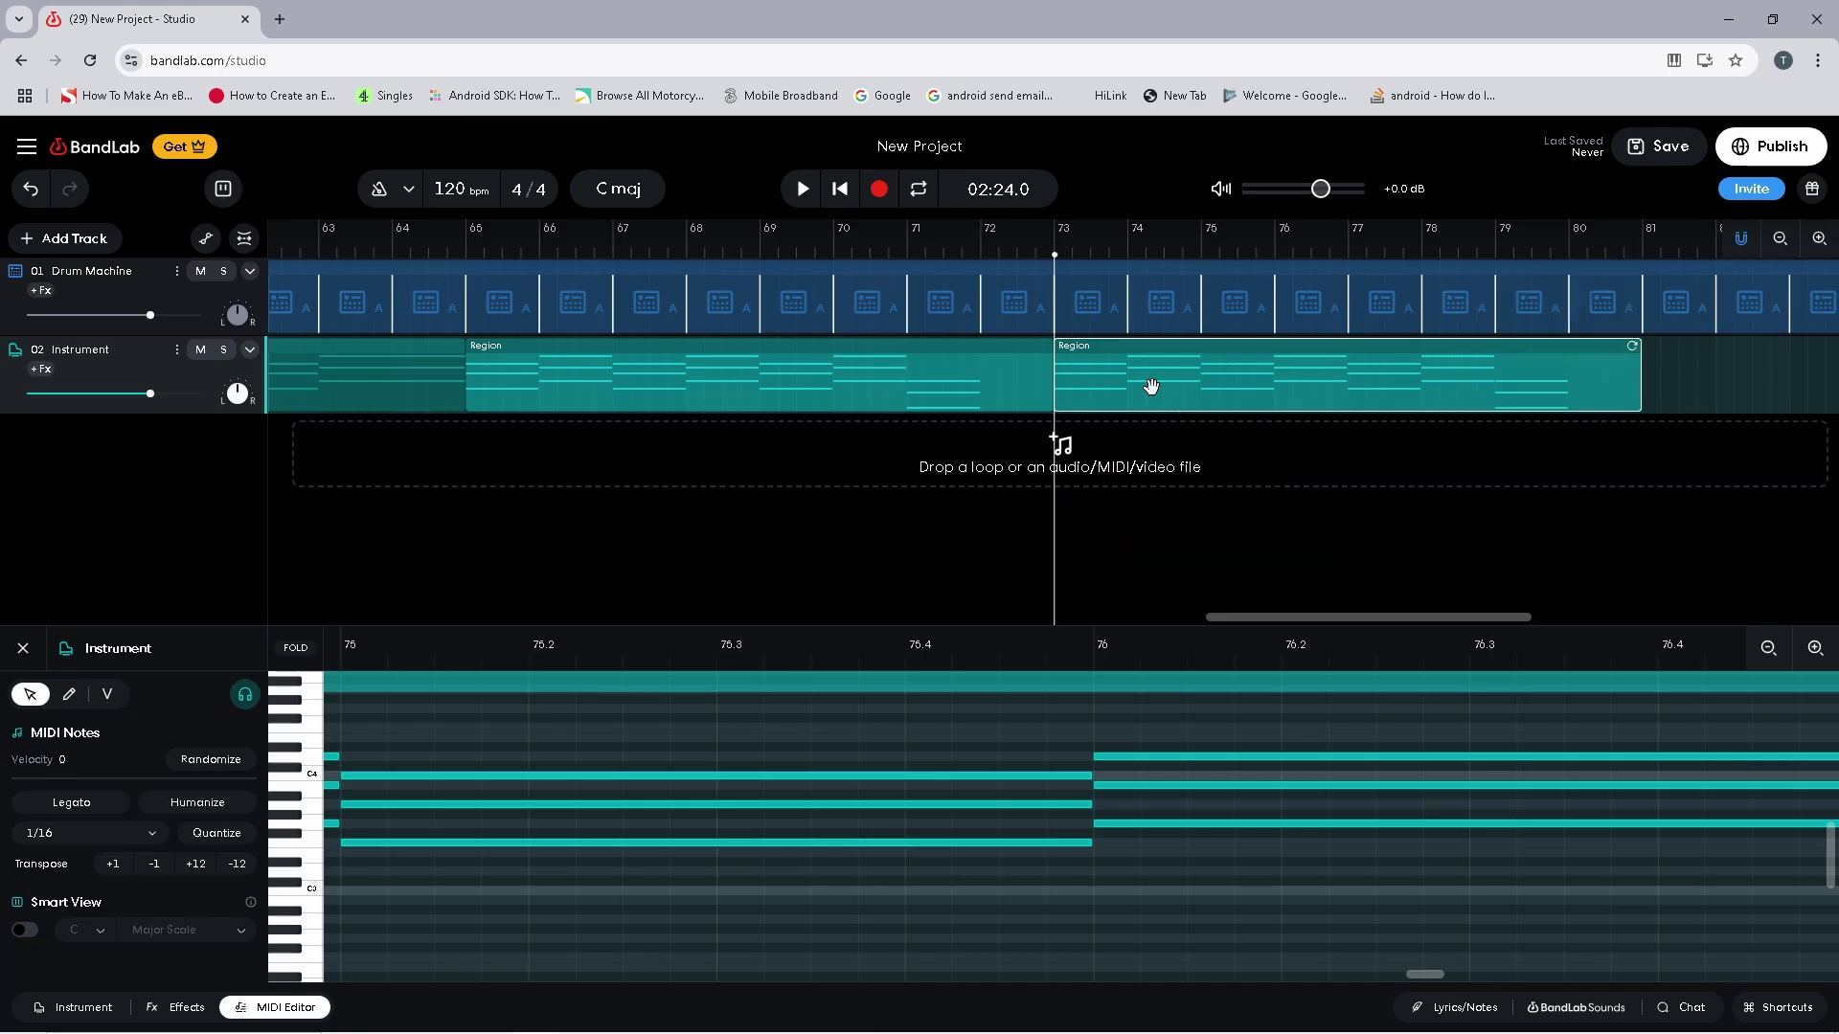
Paste the copied eight-bar chord region once more on the Instrument track at the start of bar 81
click(1641, 245)
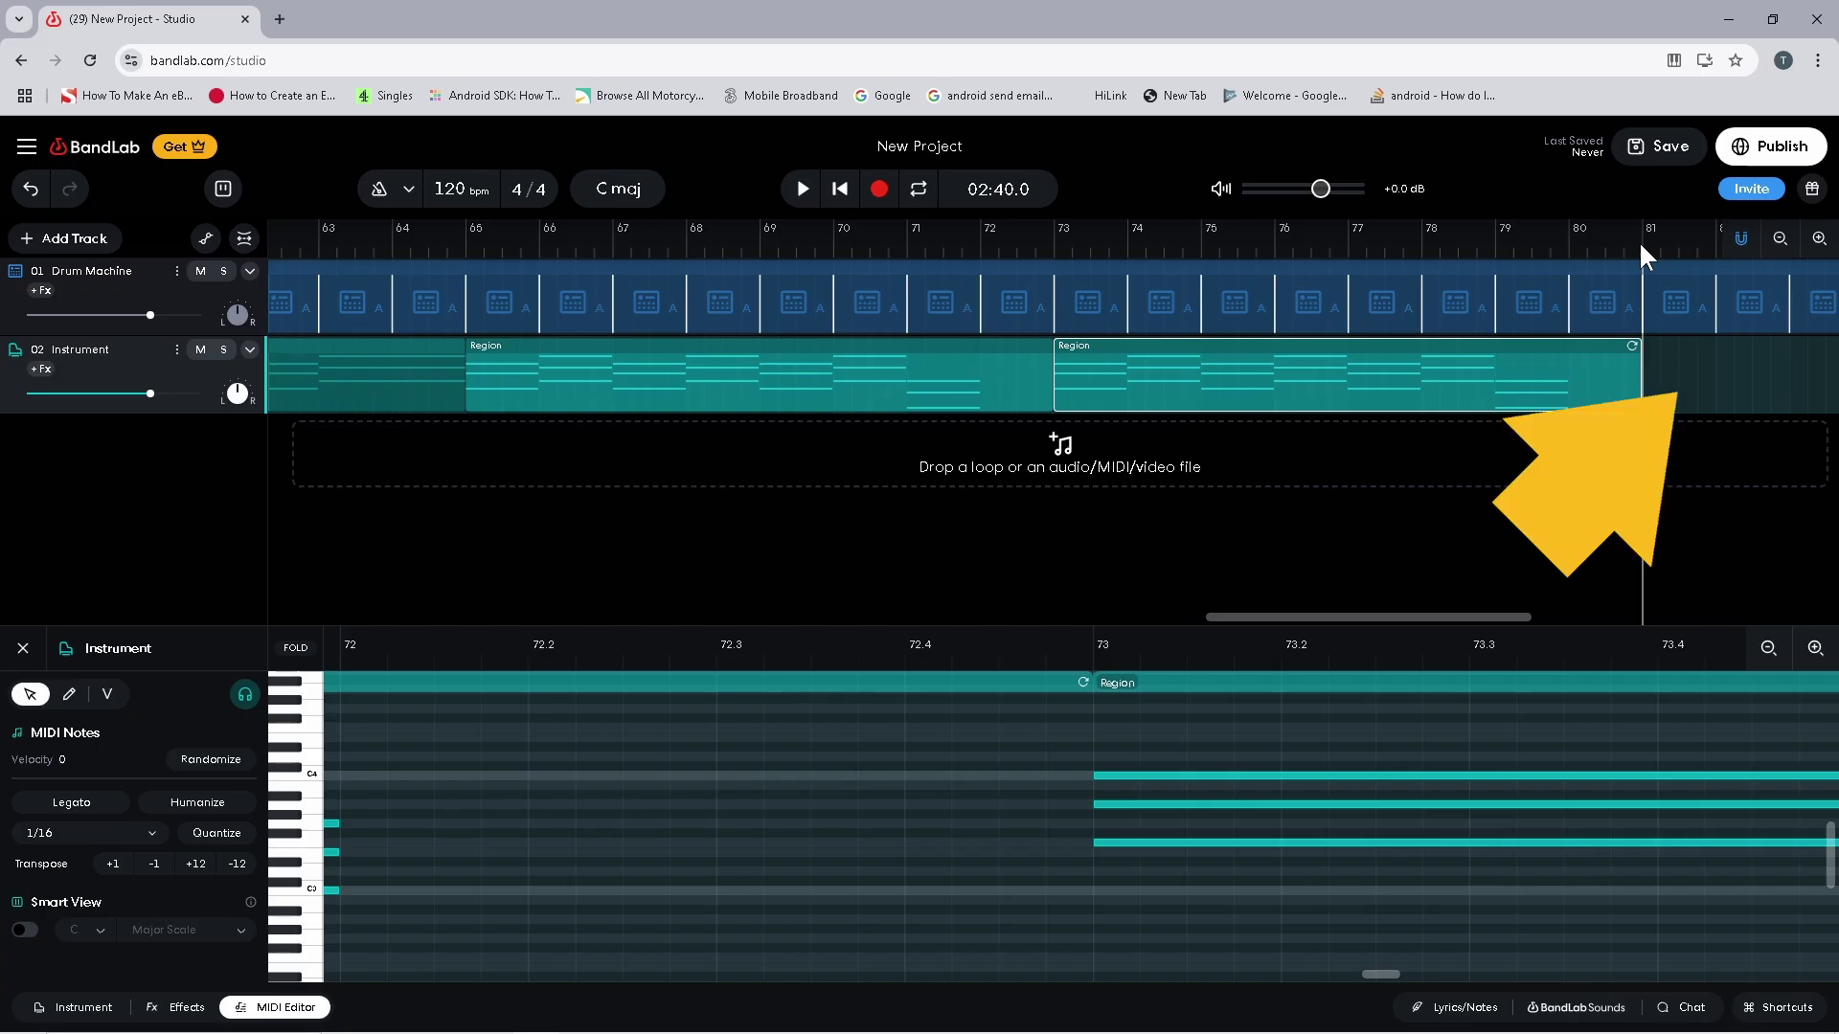
right_click(1721, 381)
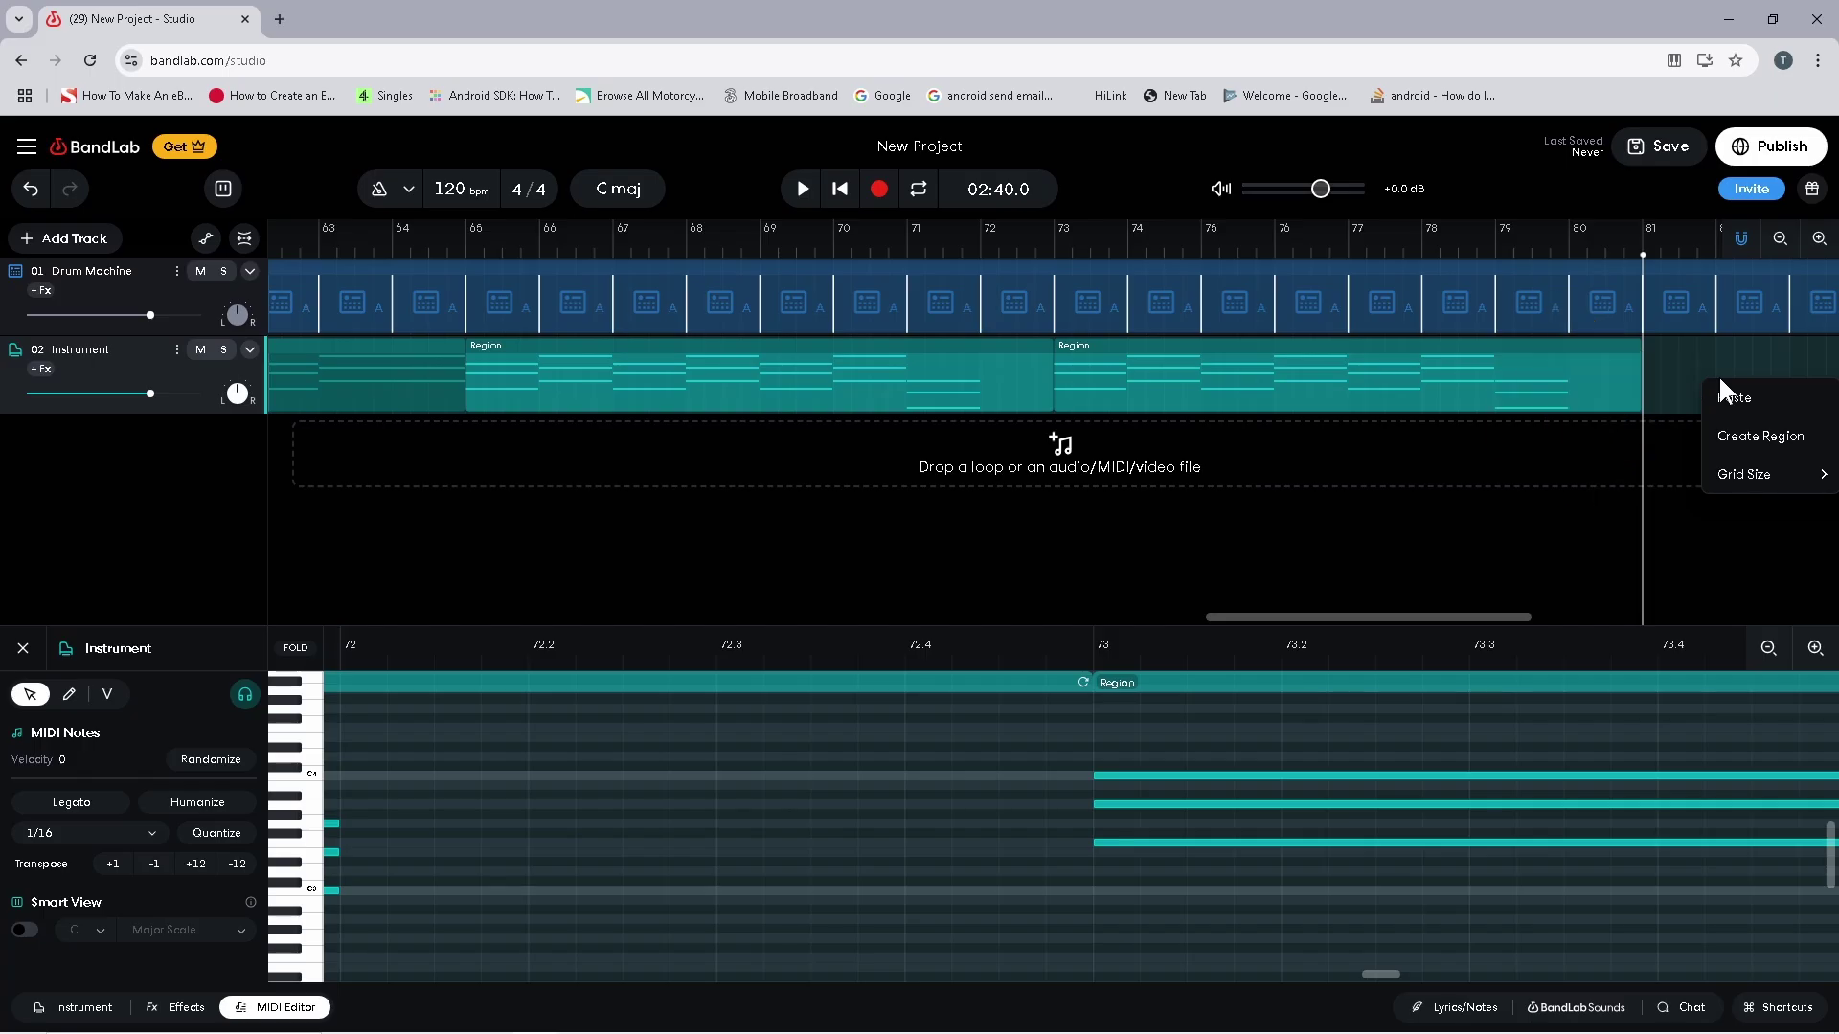
click(1737, 395)
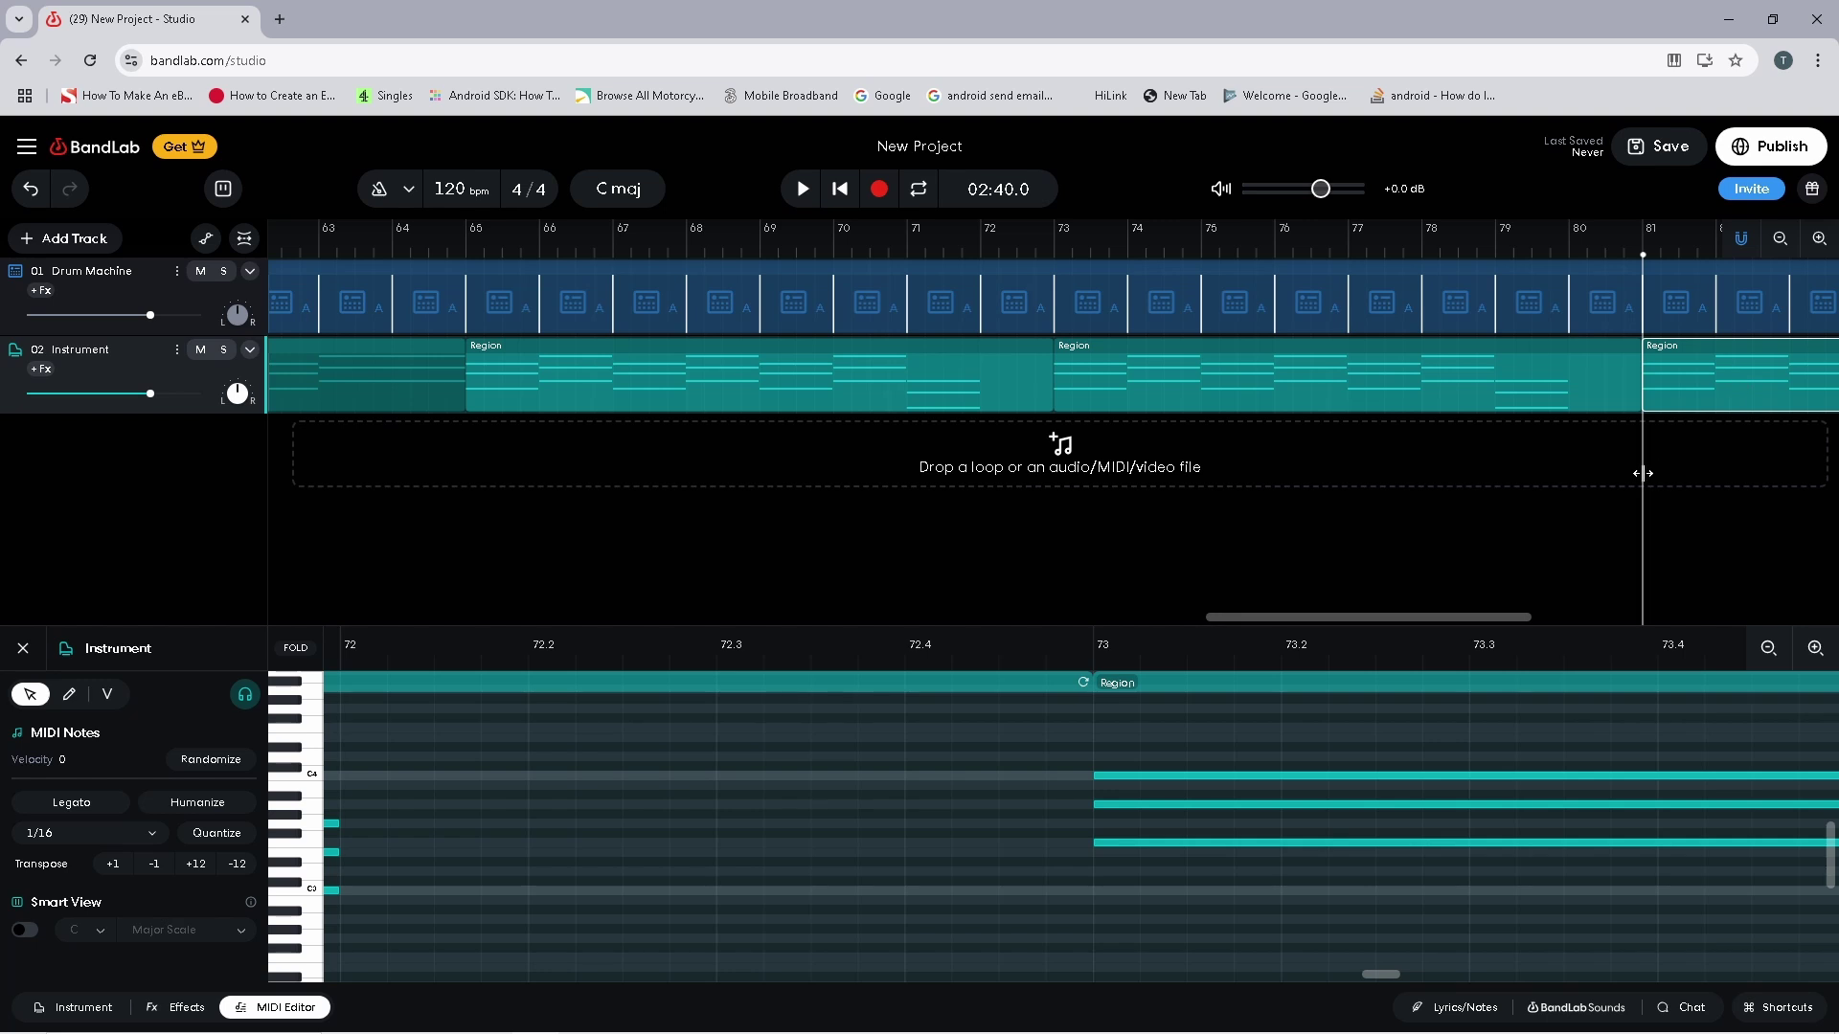
Play the full arrangement from the beginning through its end at bar 89 and stop playback
drag(1477, 618, 1638, 619)
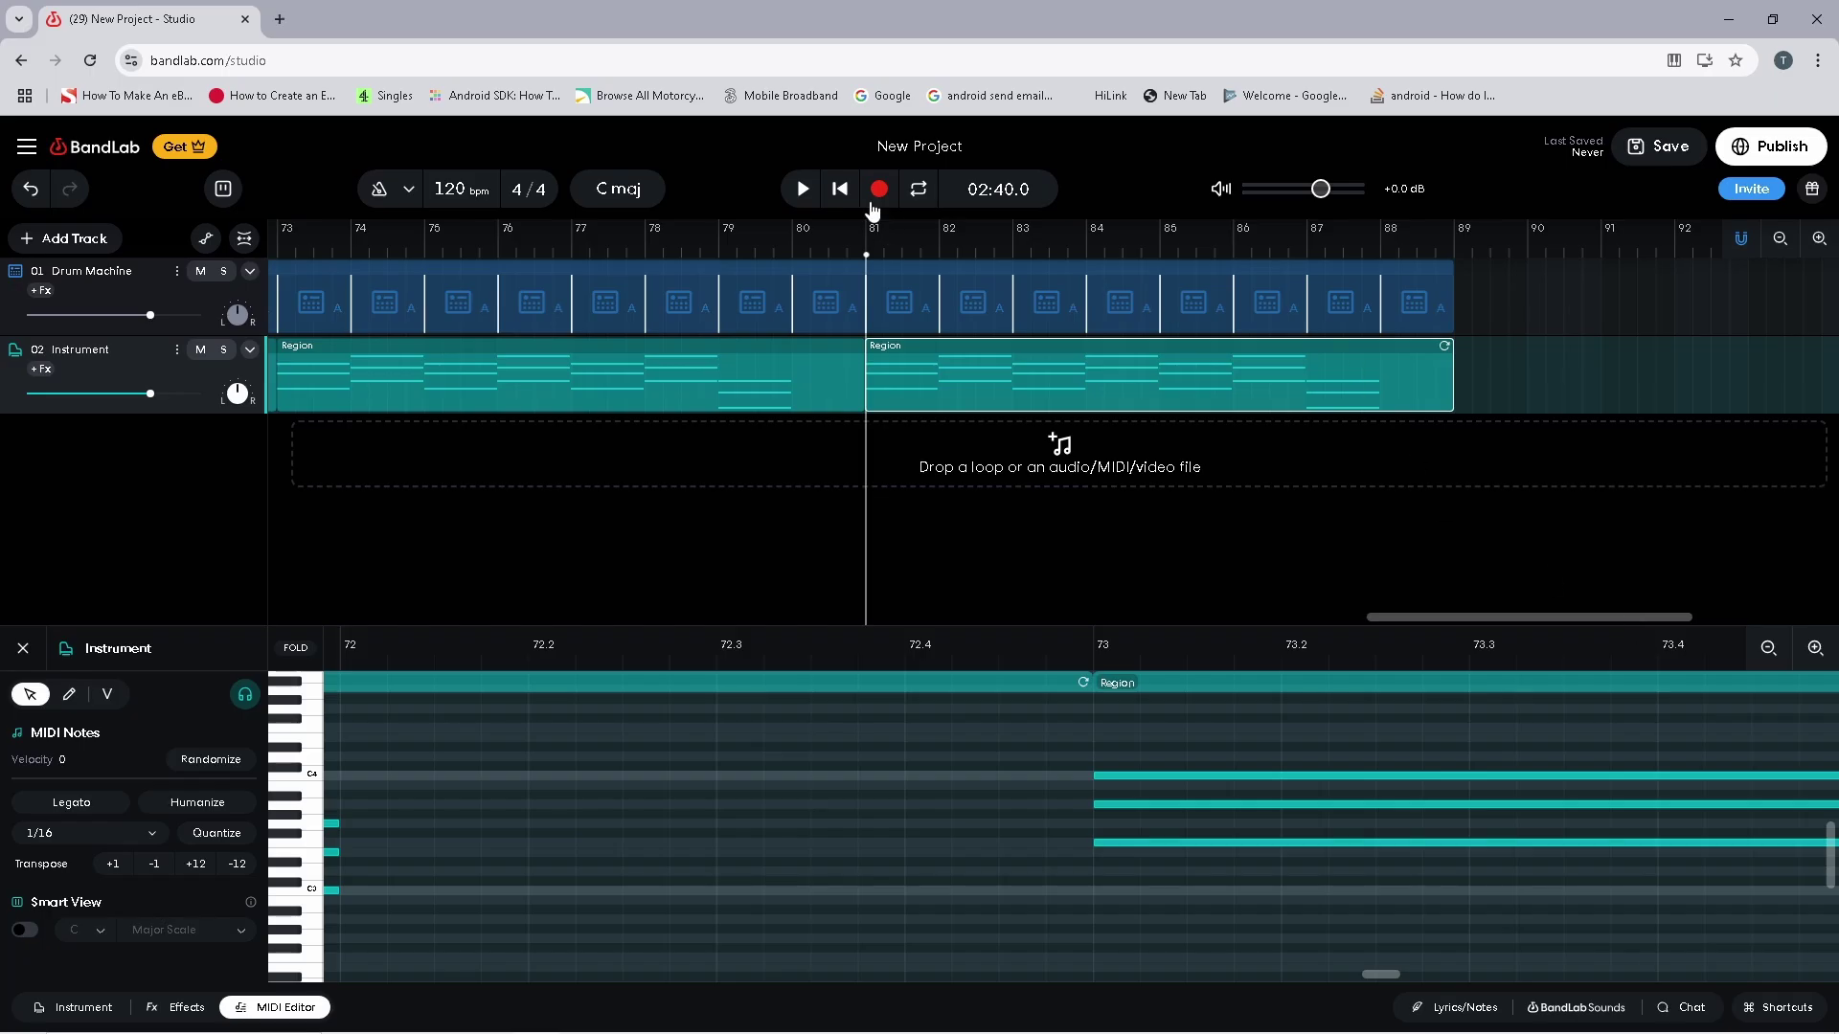
click(843, 188)
drag(1519, 607, 357, 597)
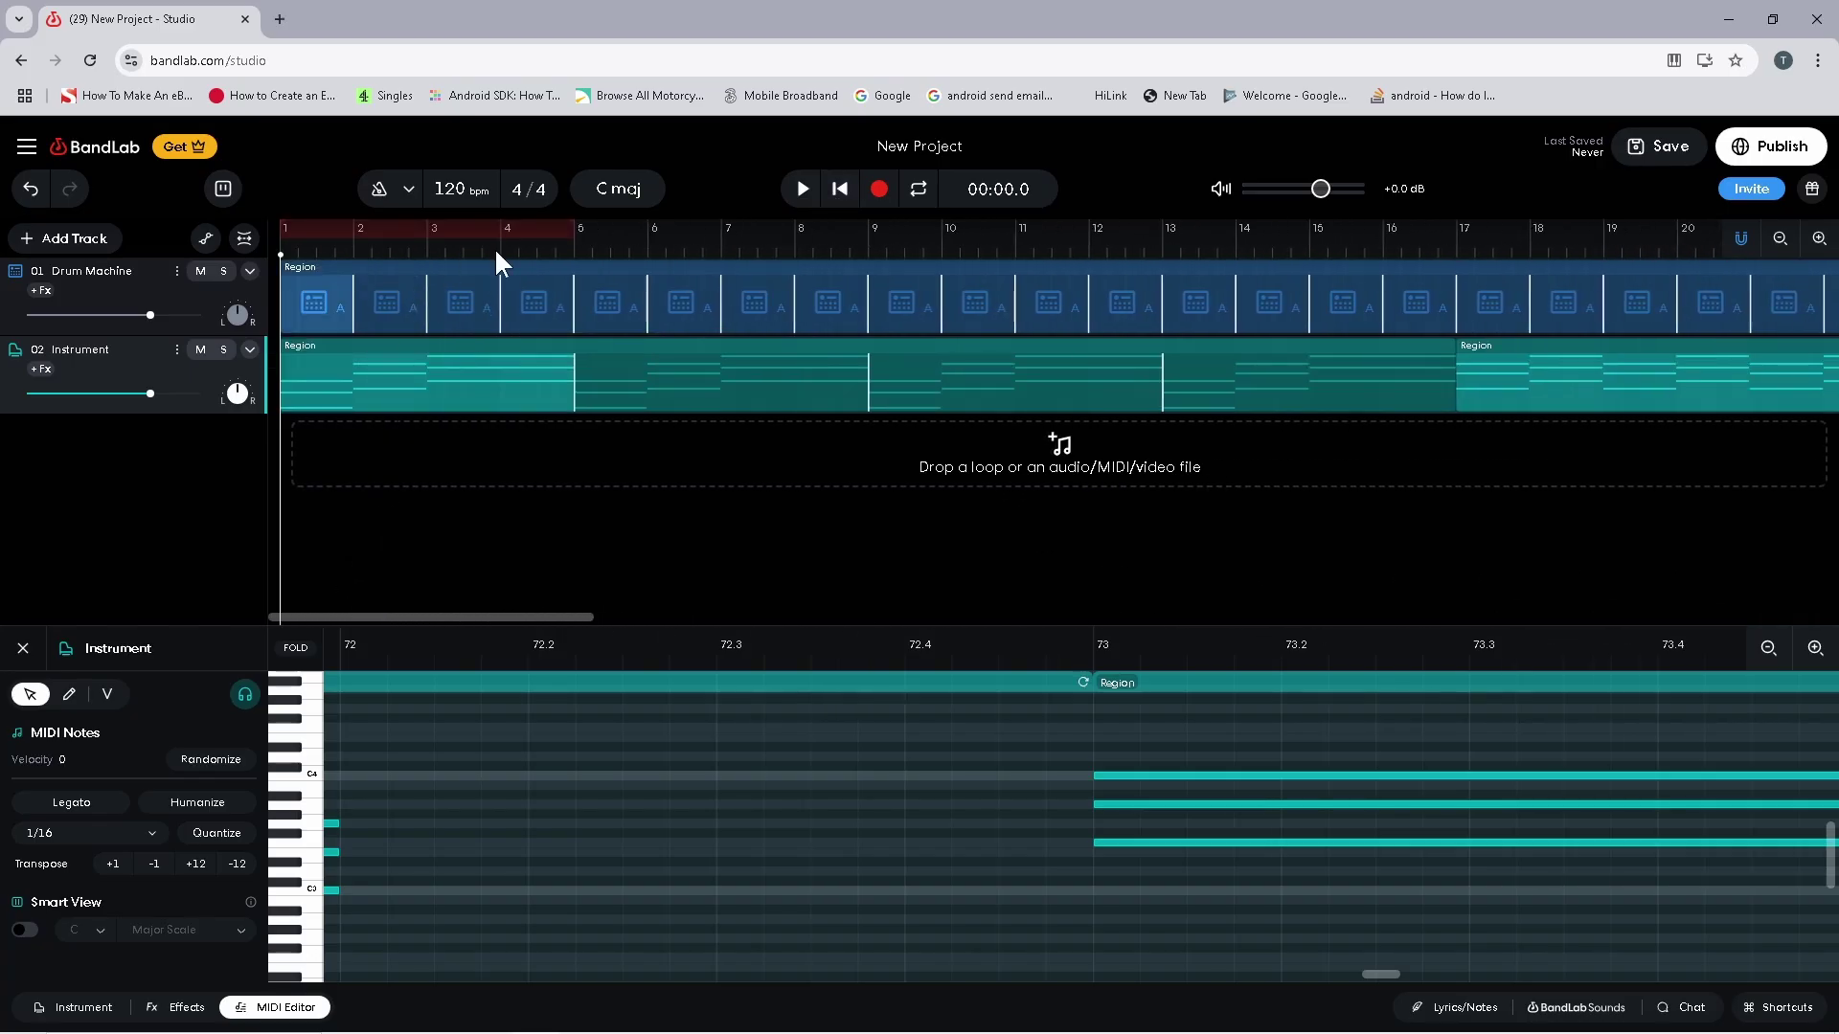
click(804, 196)
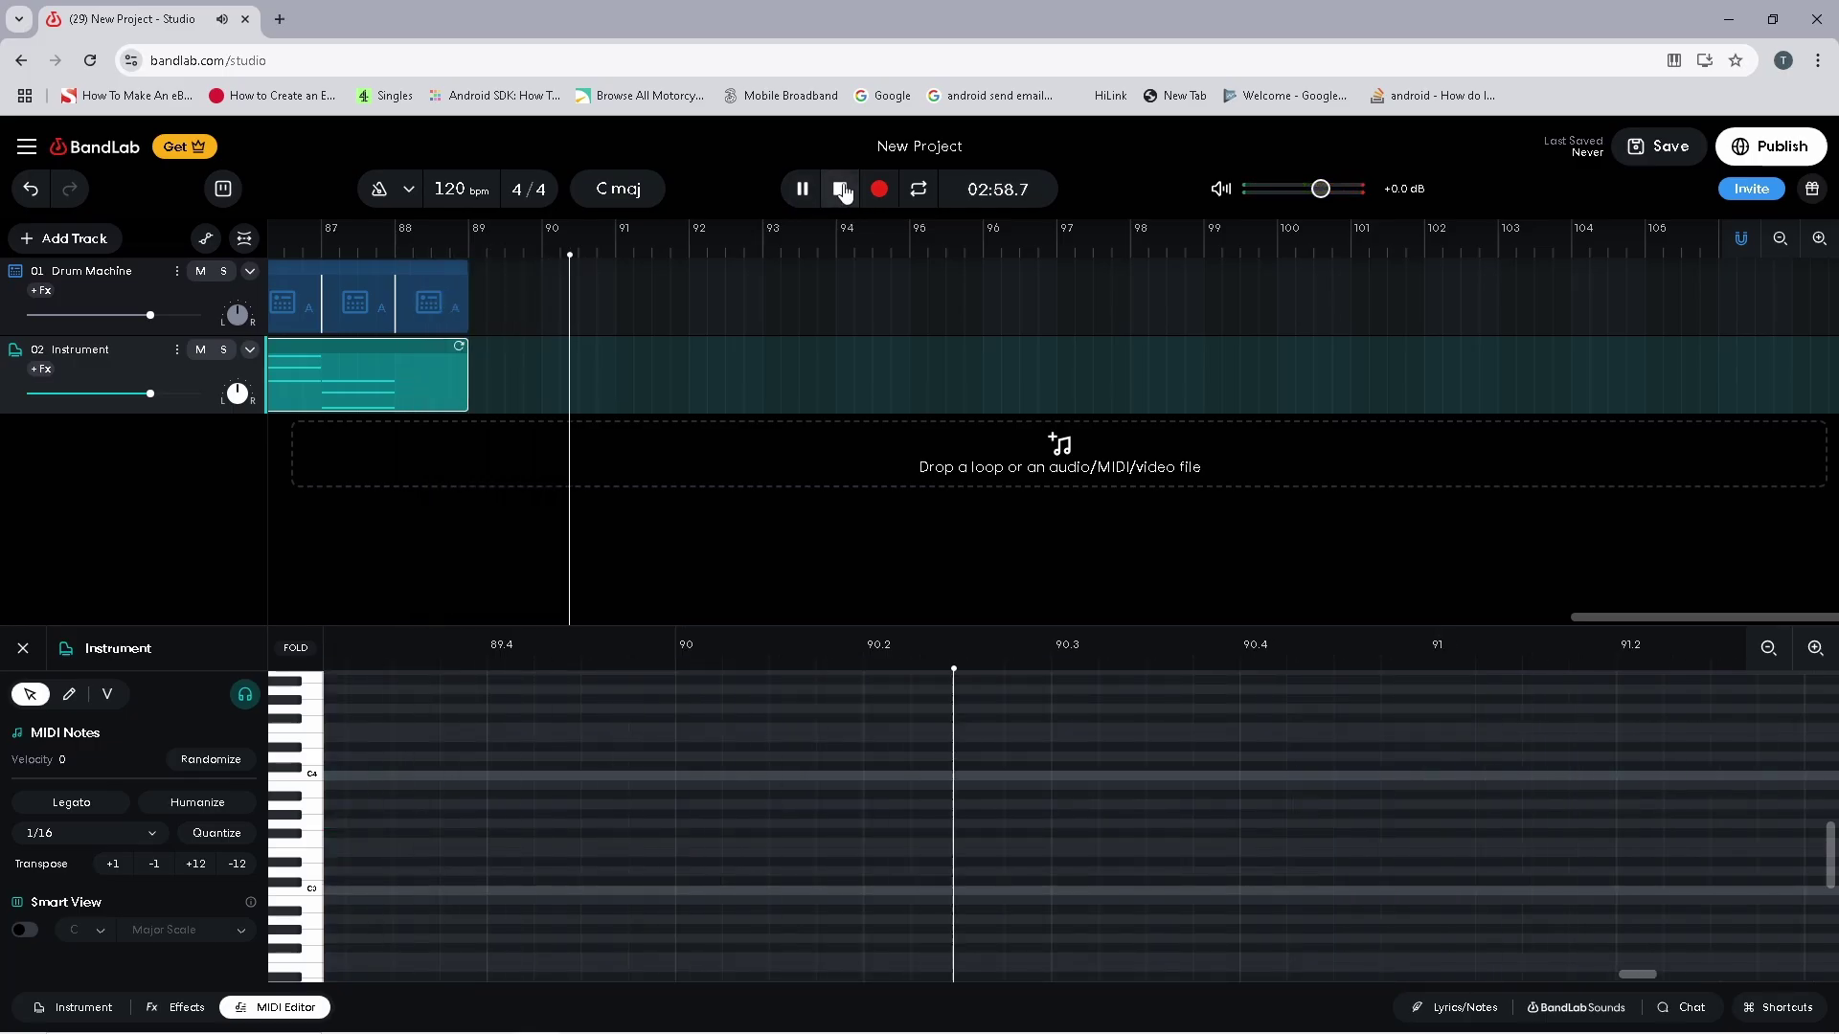
click(842, 189)
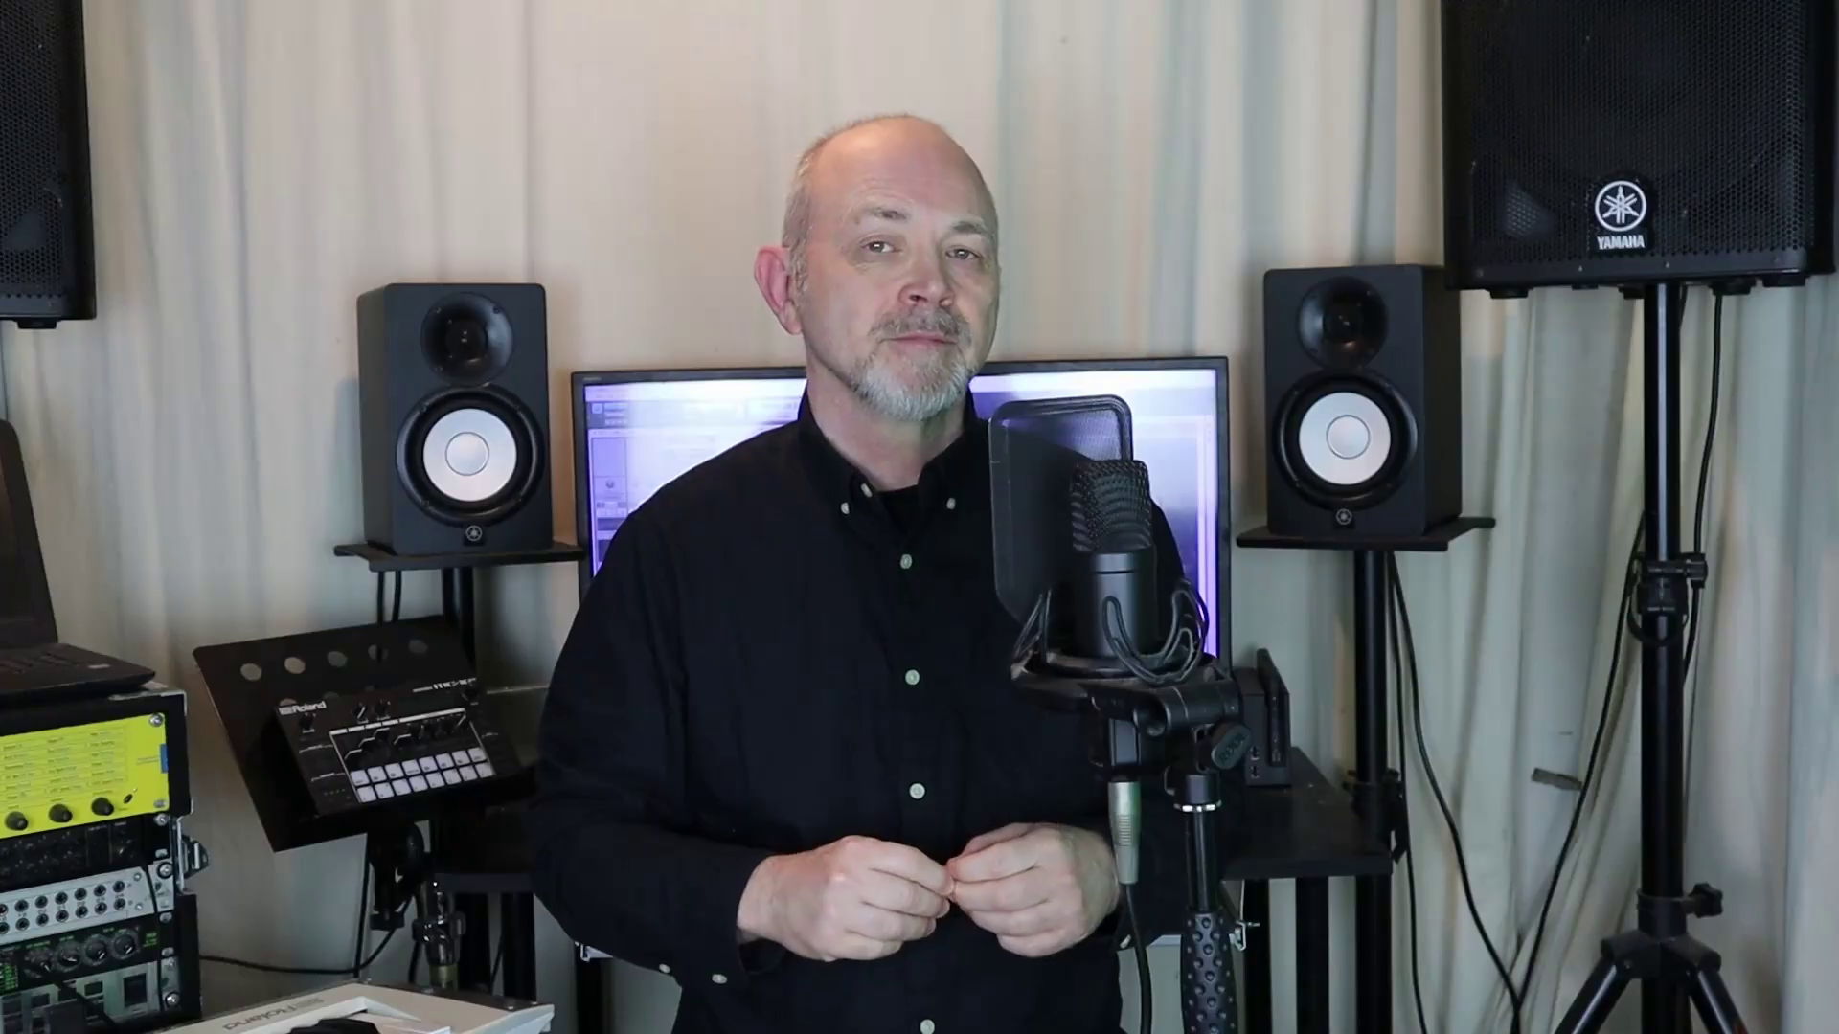